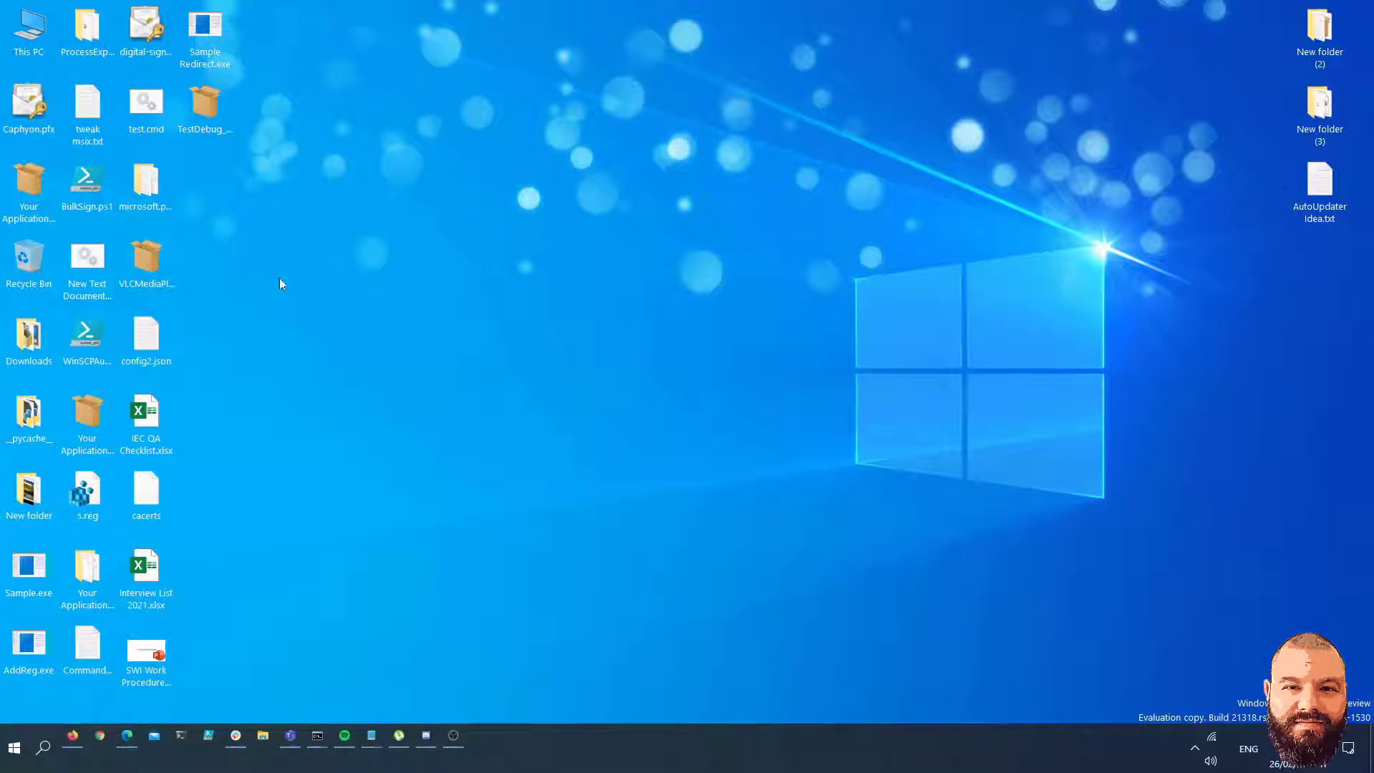
Launch the Sample Redirect application and widen its window until the full current working directory path fits.
click(213, 108)
click(186, 28)
click(14, 747)
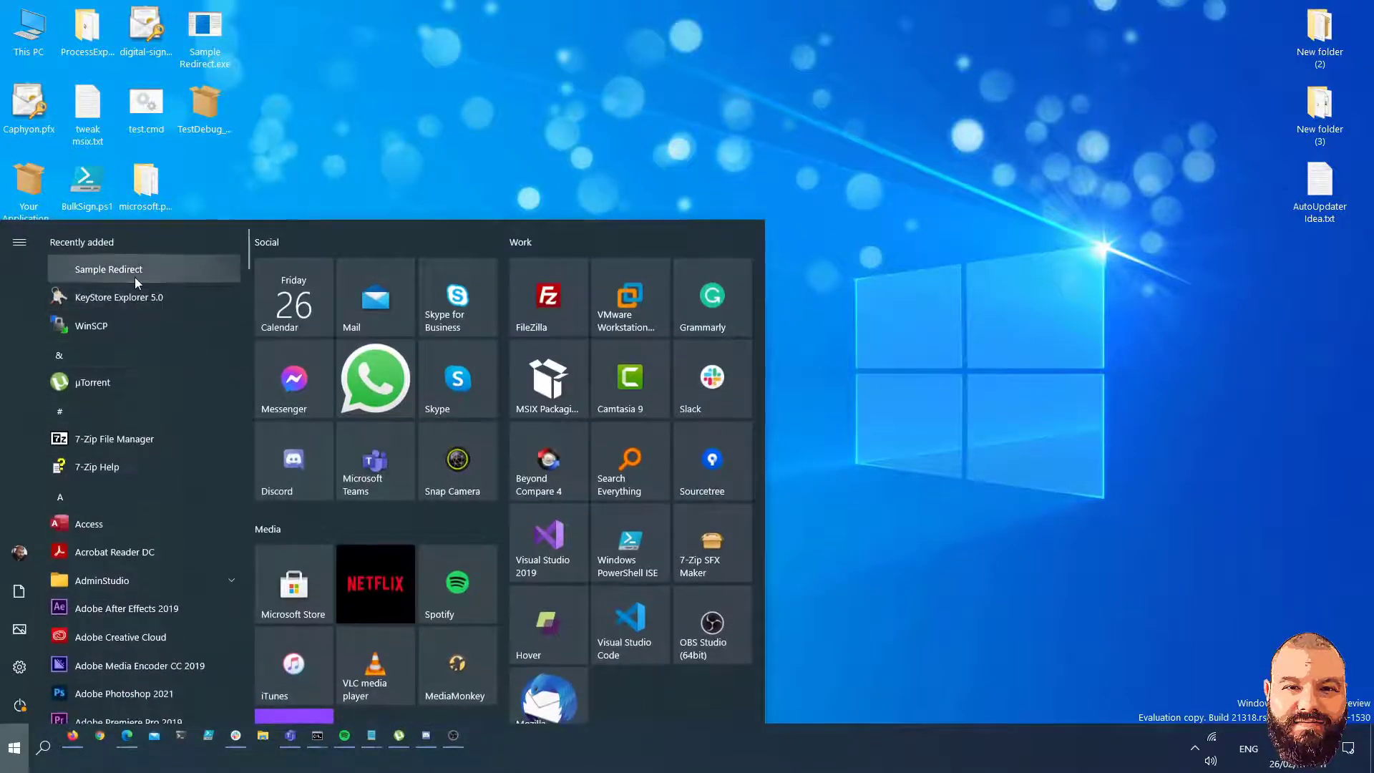
click(135, 277)
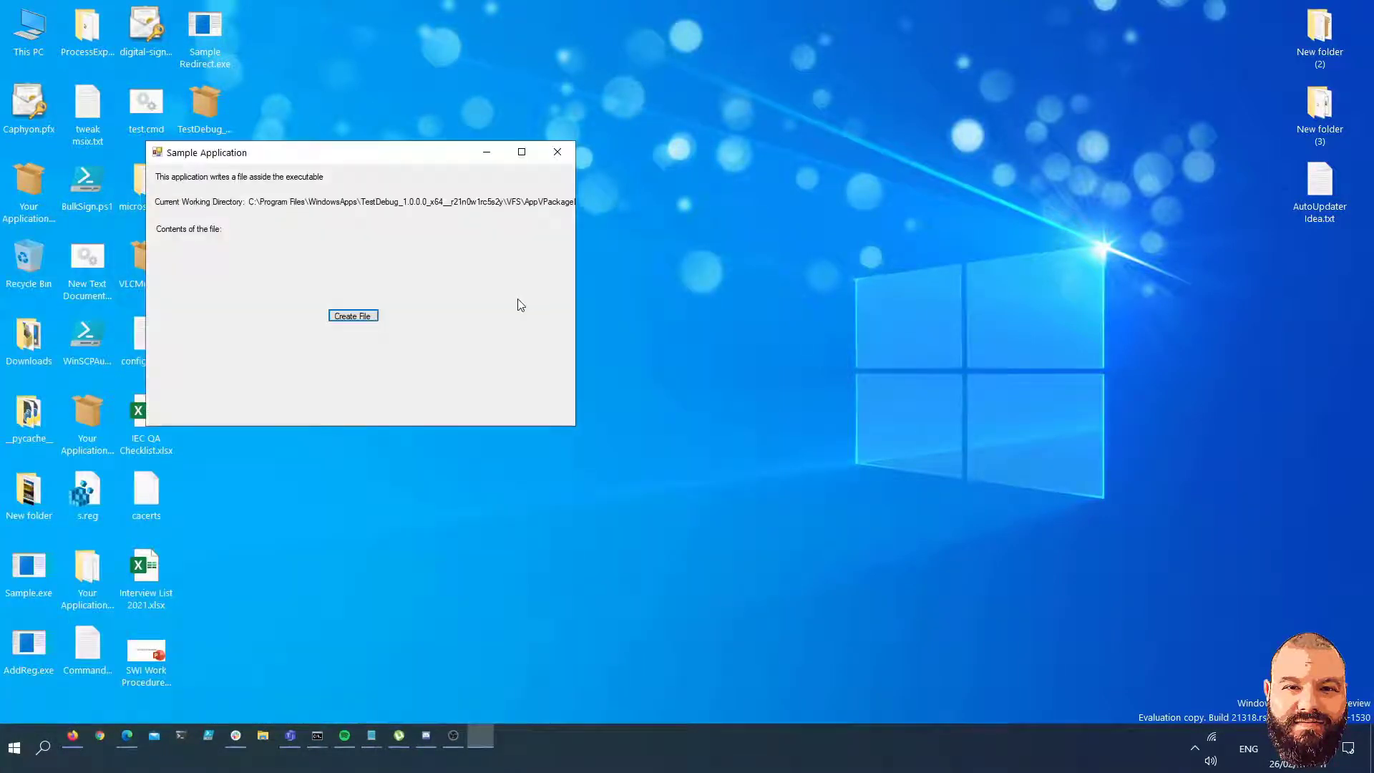
drag(399, 159, 673, 189)
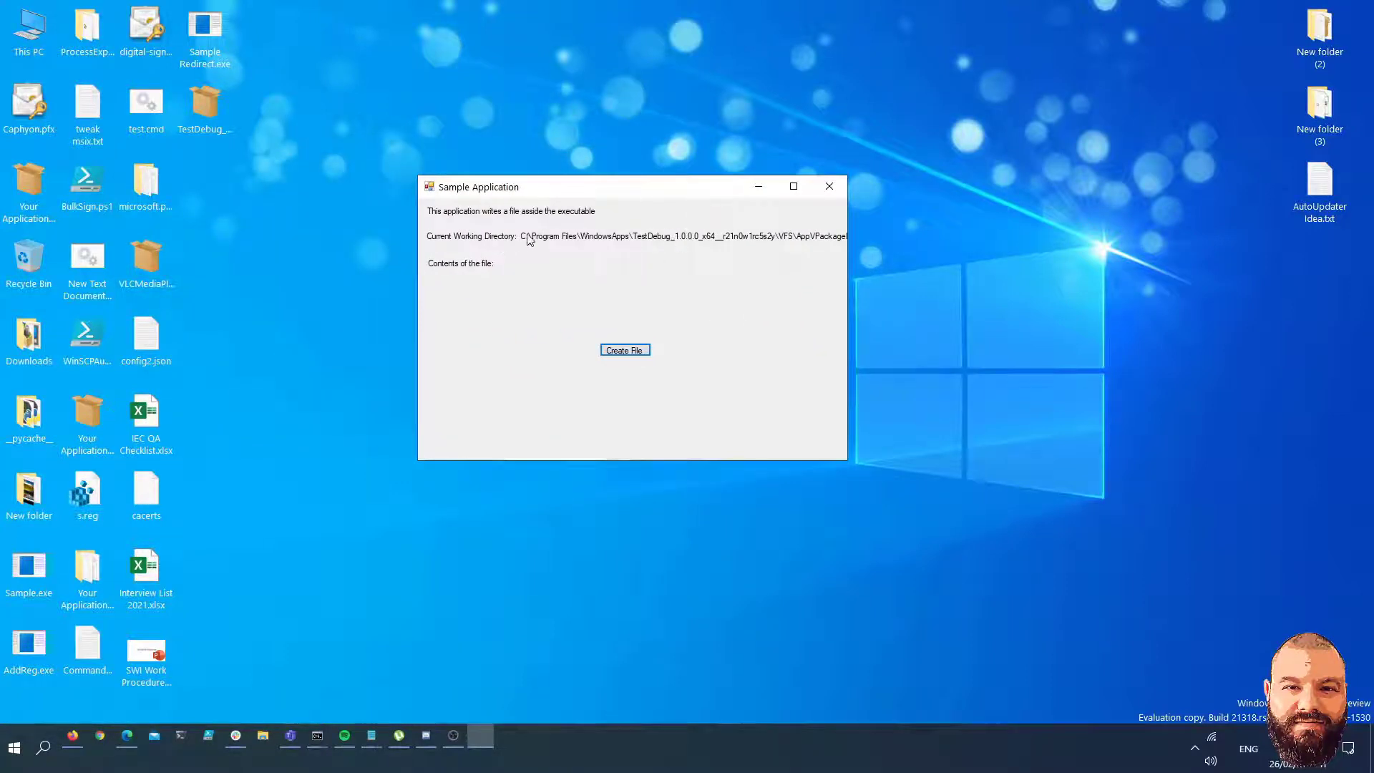
drag(853, 247, 885, 250)
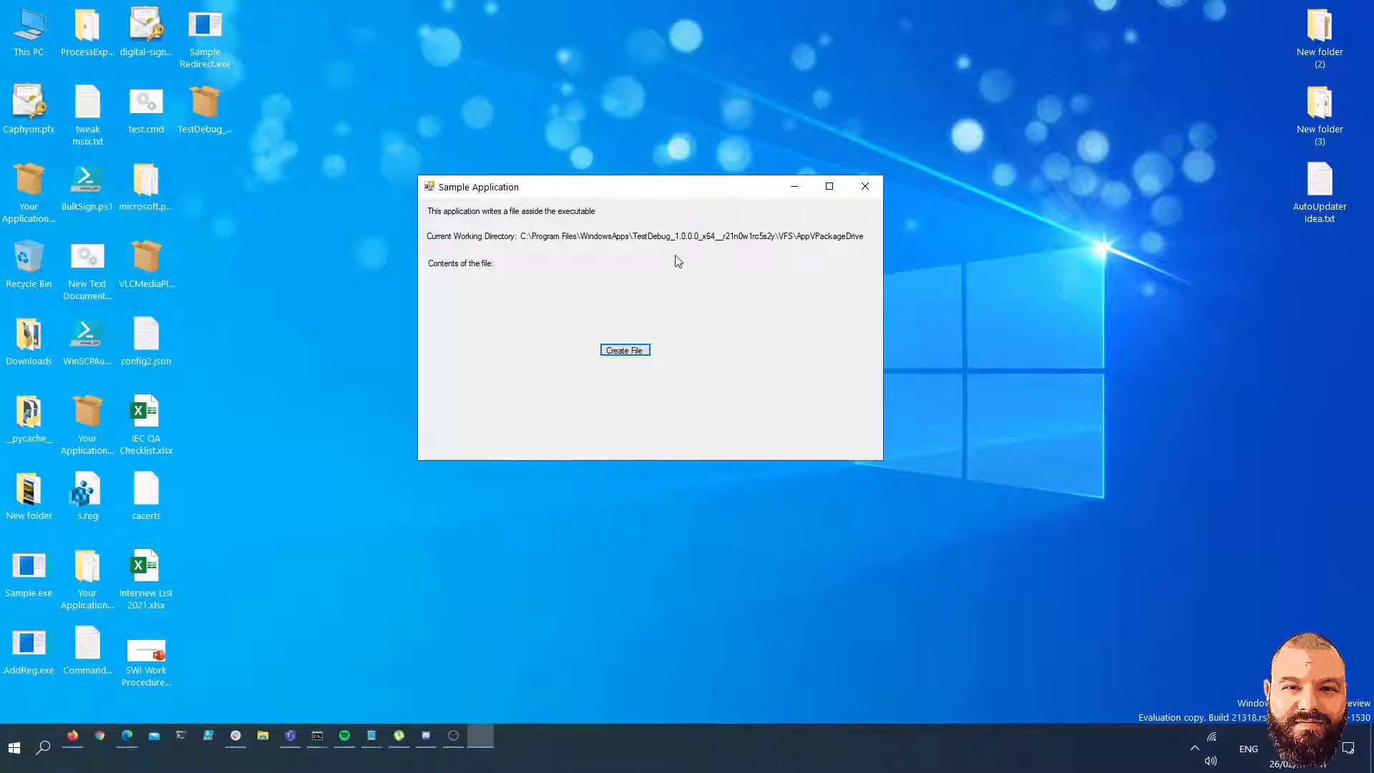
Try to create the sample file in the Sample Application and quit the application.
click(626, 360)
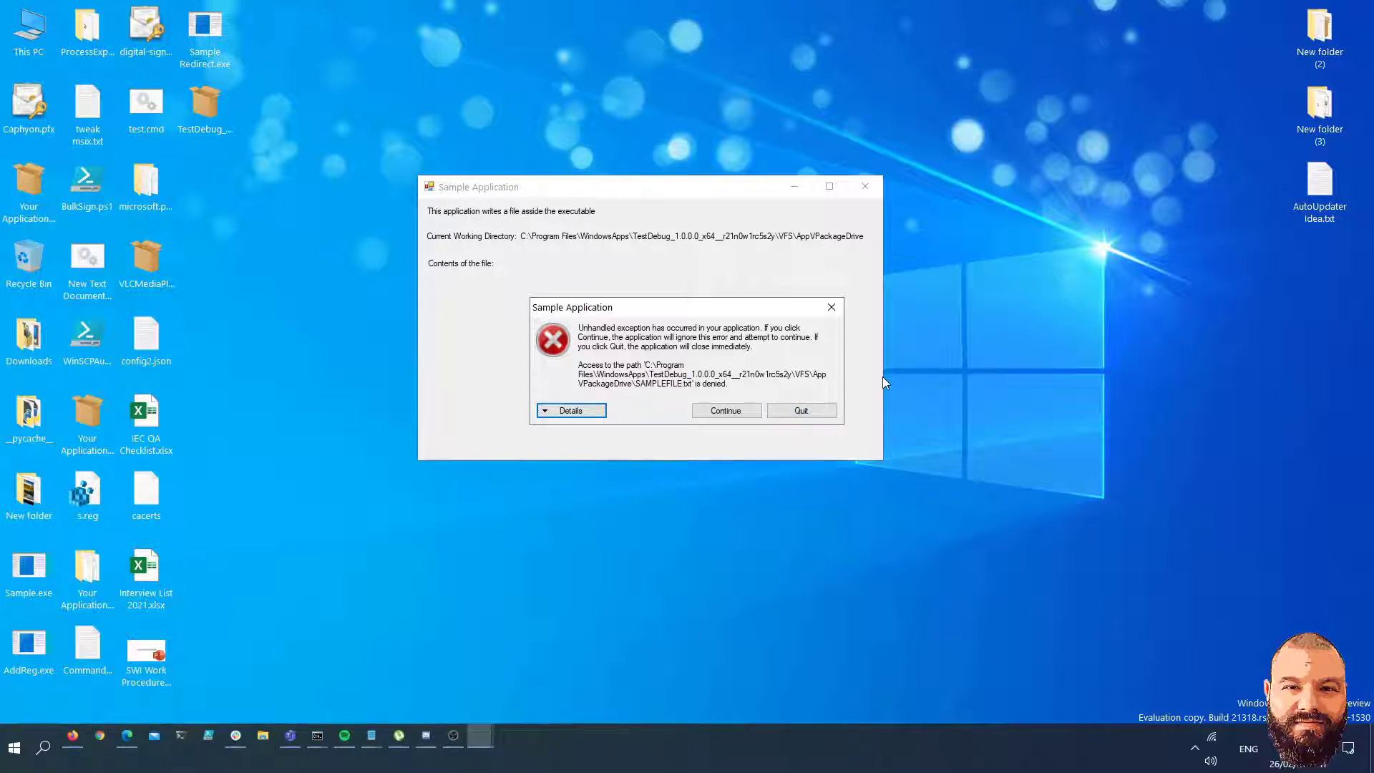
click(801, 410)
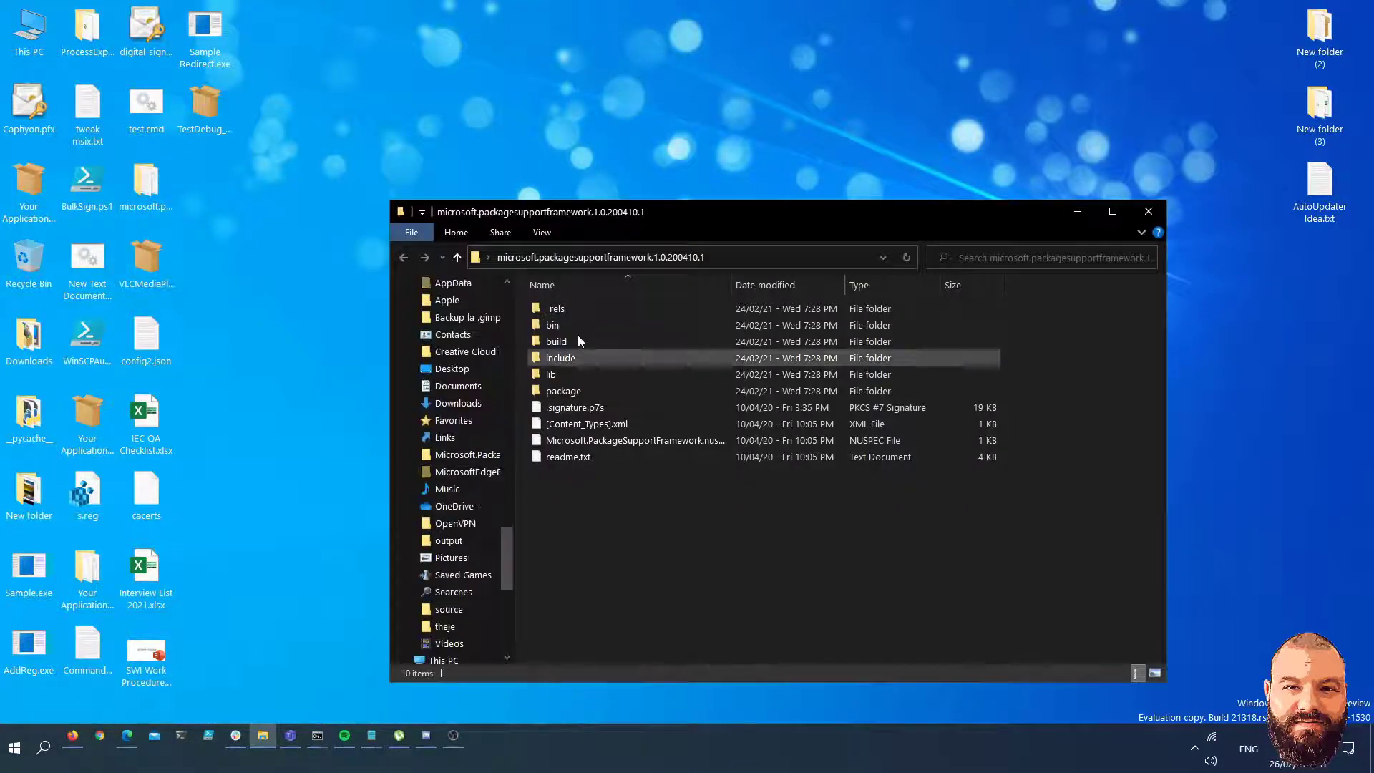
Open the bin folder of microsoft.packagesupportframework.1.0.200410.1 and look over the TraceFixup DLL files.
click(556, 325)
double_click(557, 326)
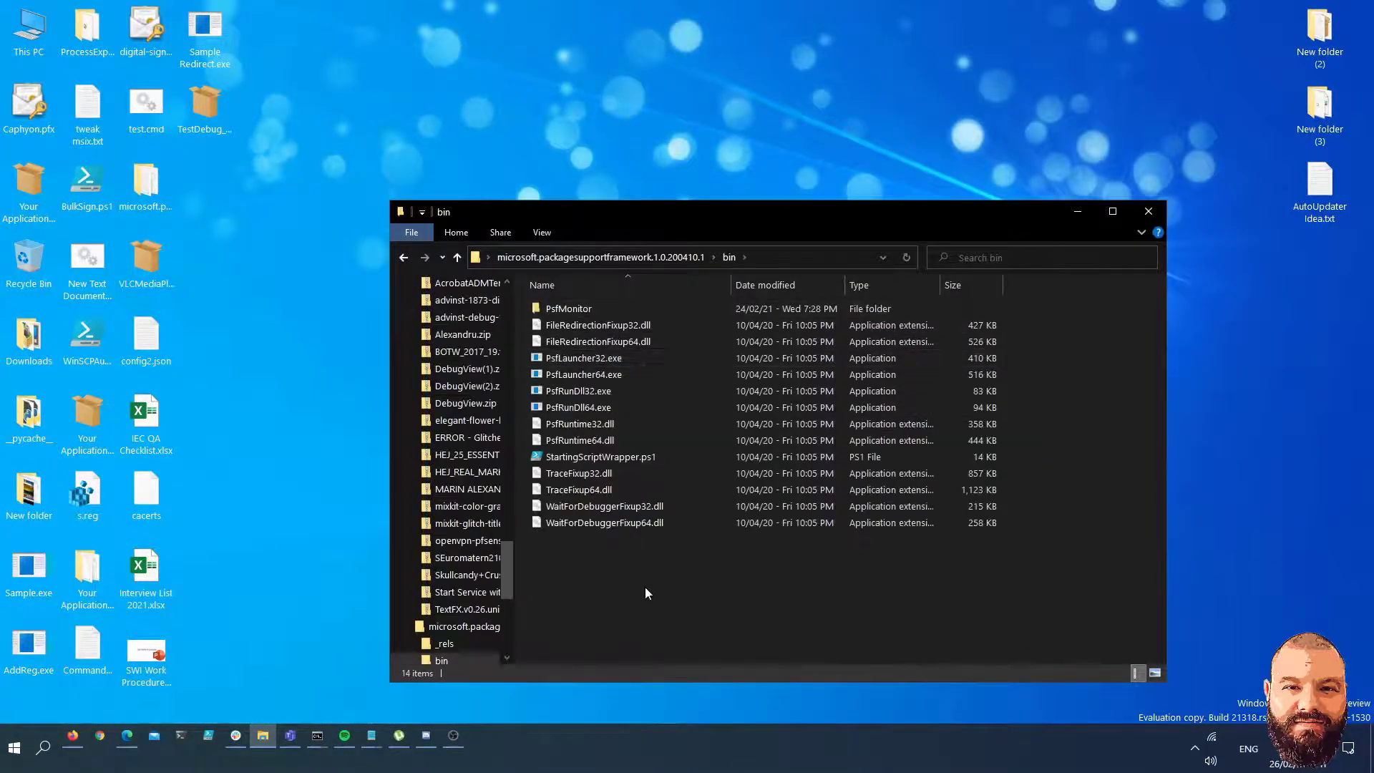
click(581, 474)
click(644, 544)
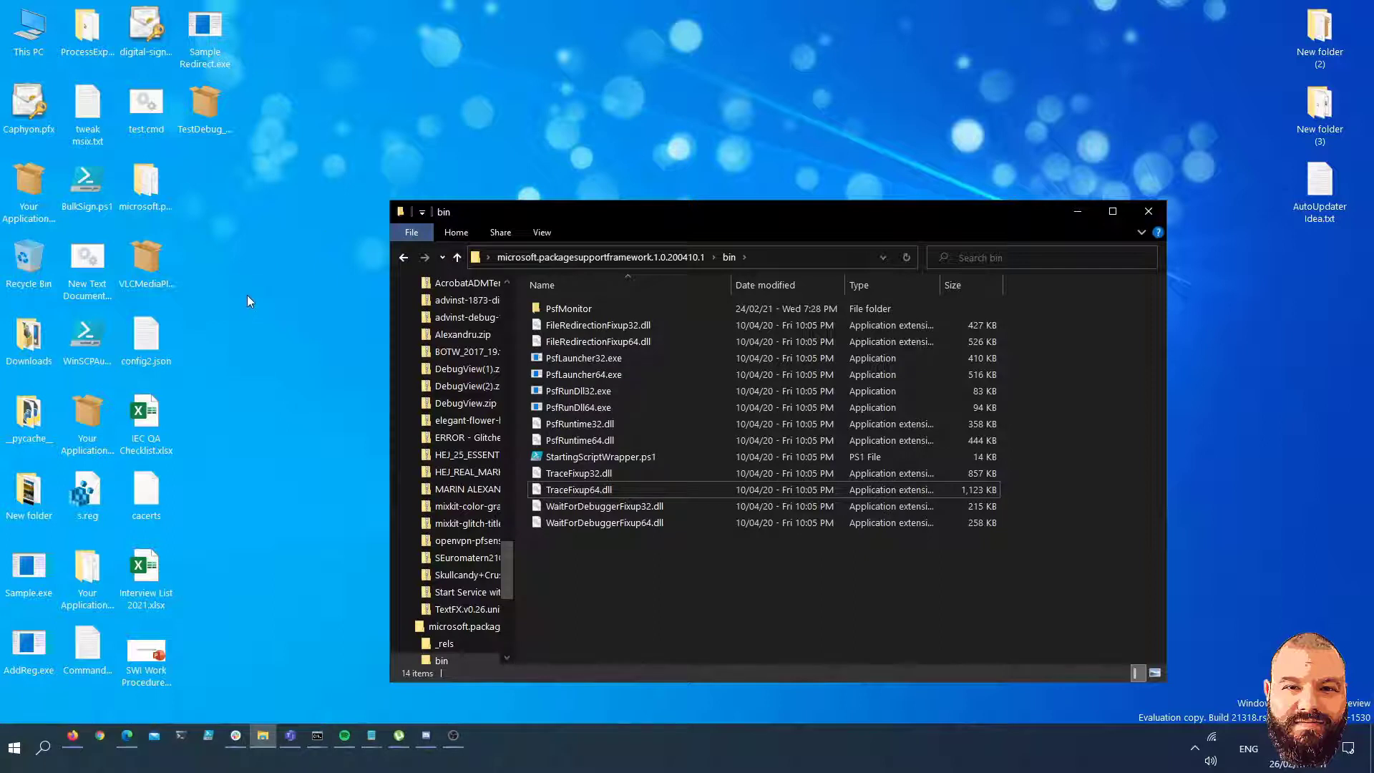
click(691, 155)
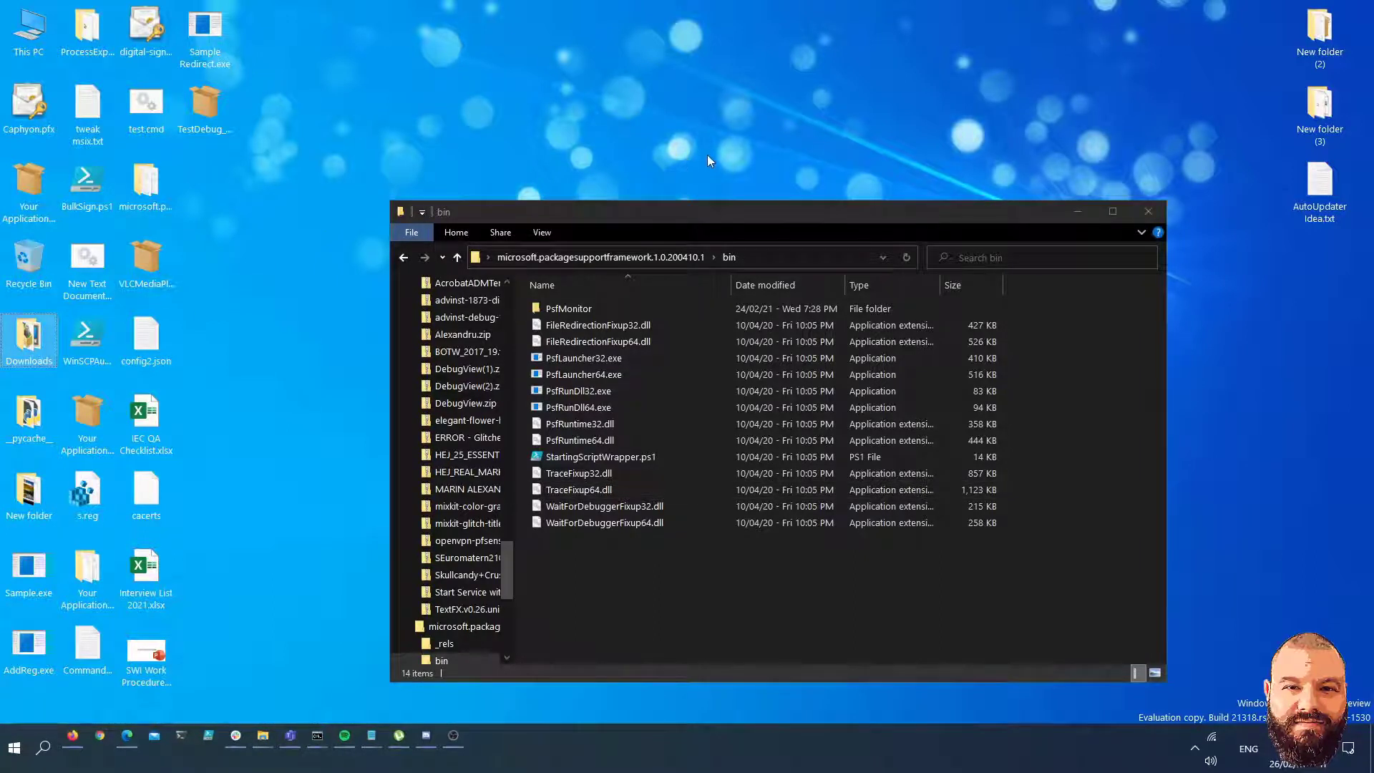
Switch to the DebugView(2) folder and check the launch options available for Dbgview.exe.
mouse_move(262, 735)
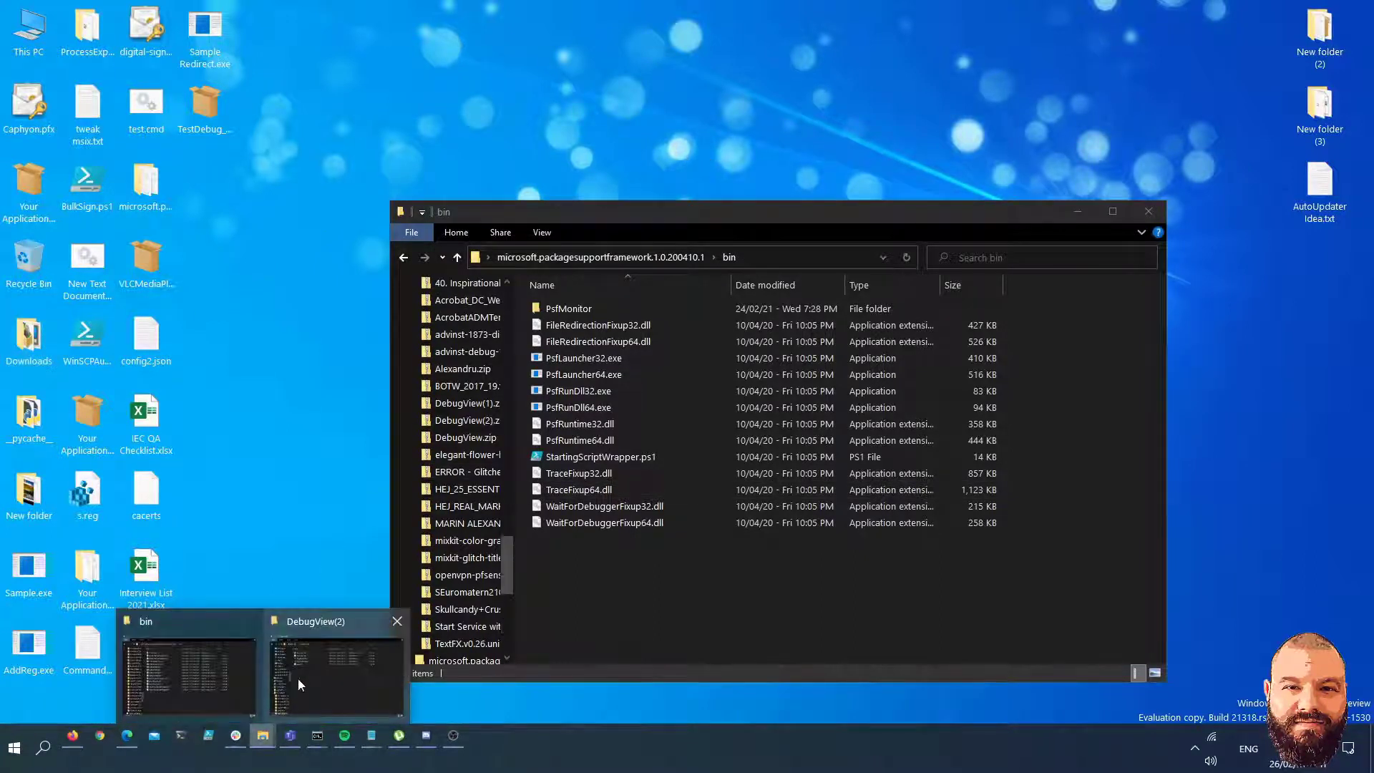
click(307, 655)
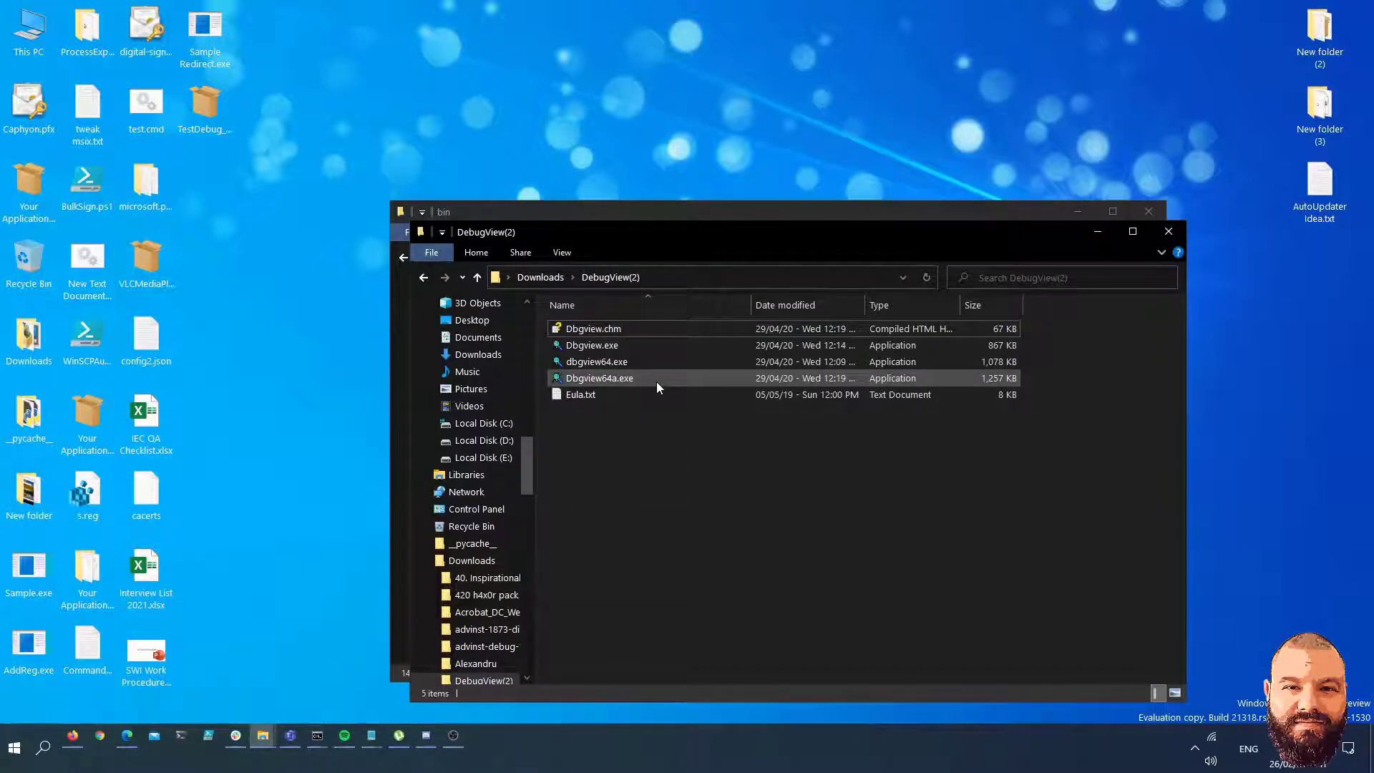
double_click(596, 345)
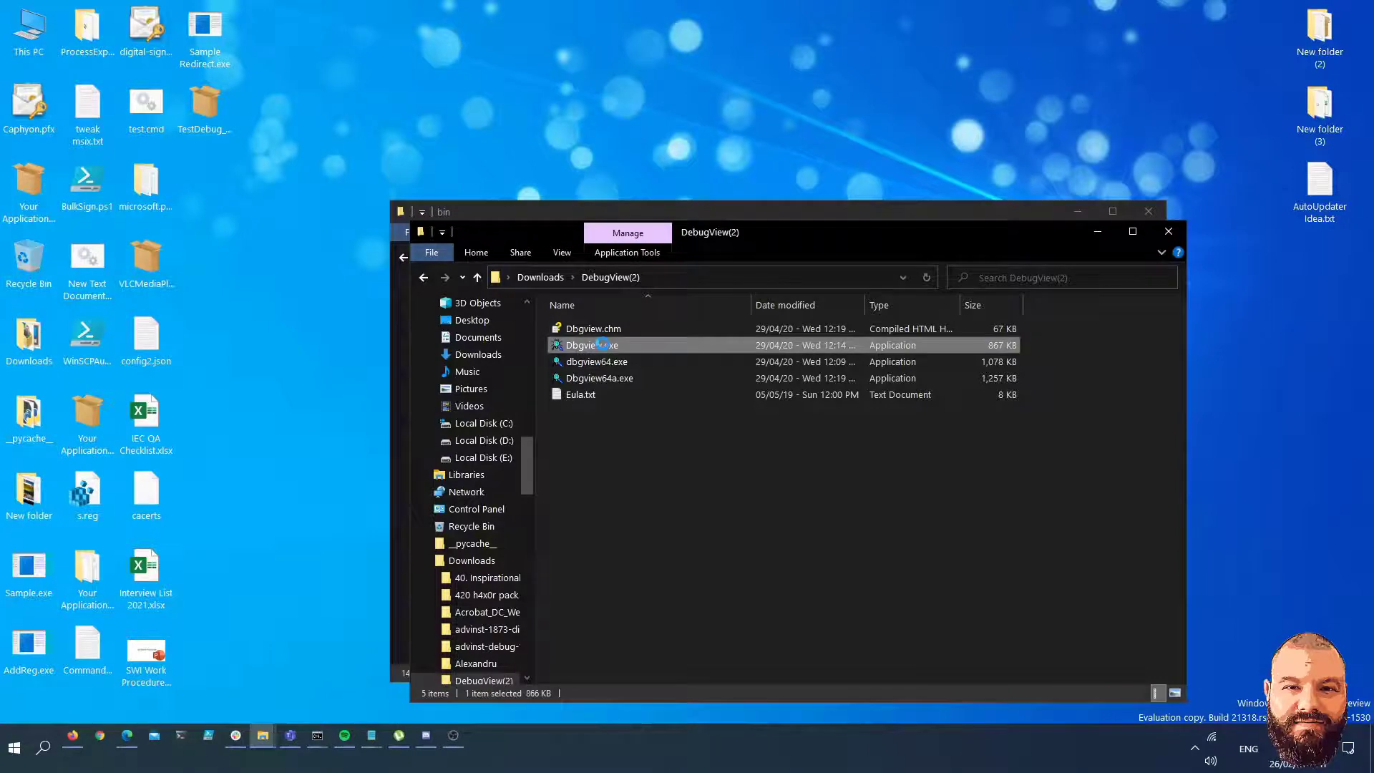
right_click(601, 345)
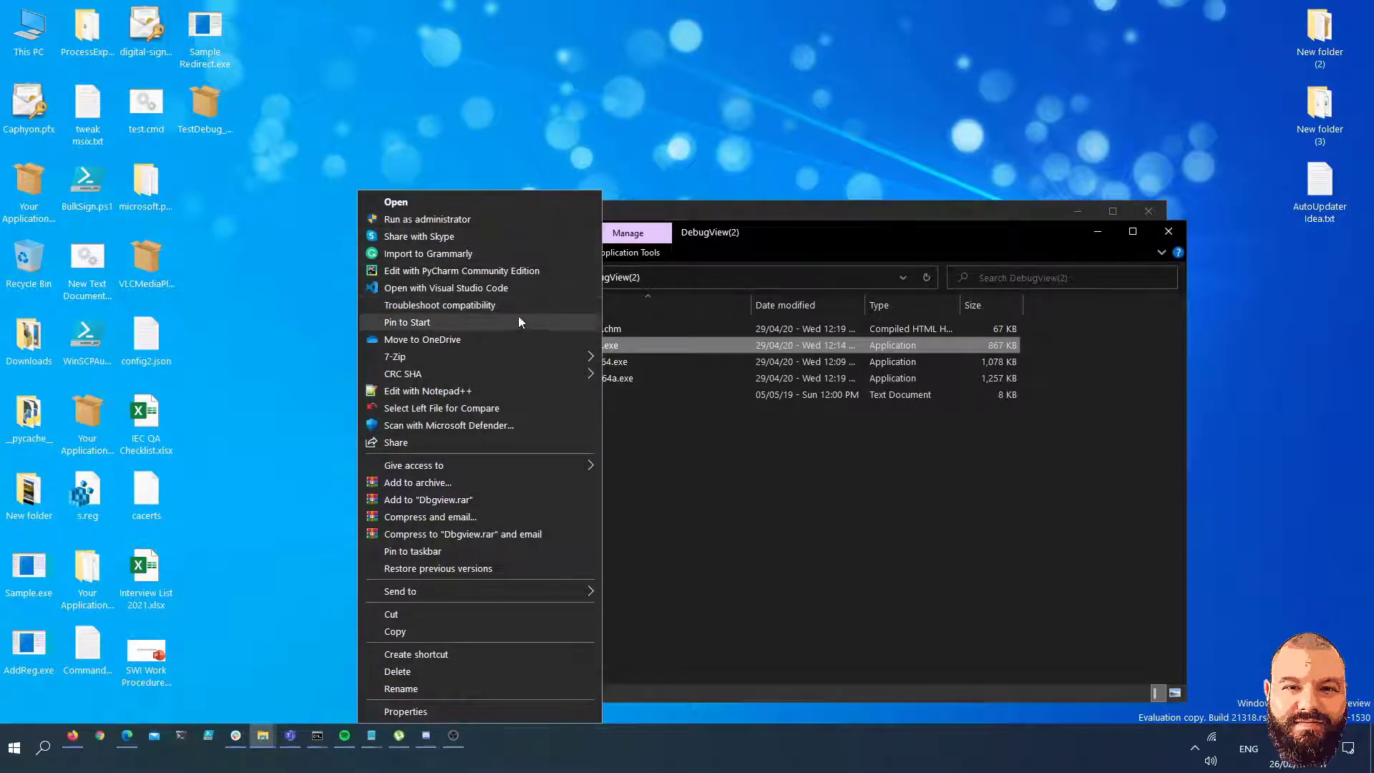
click(827, 516)
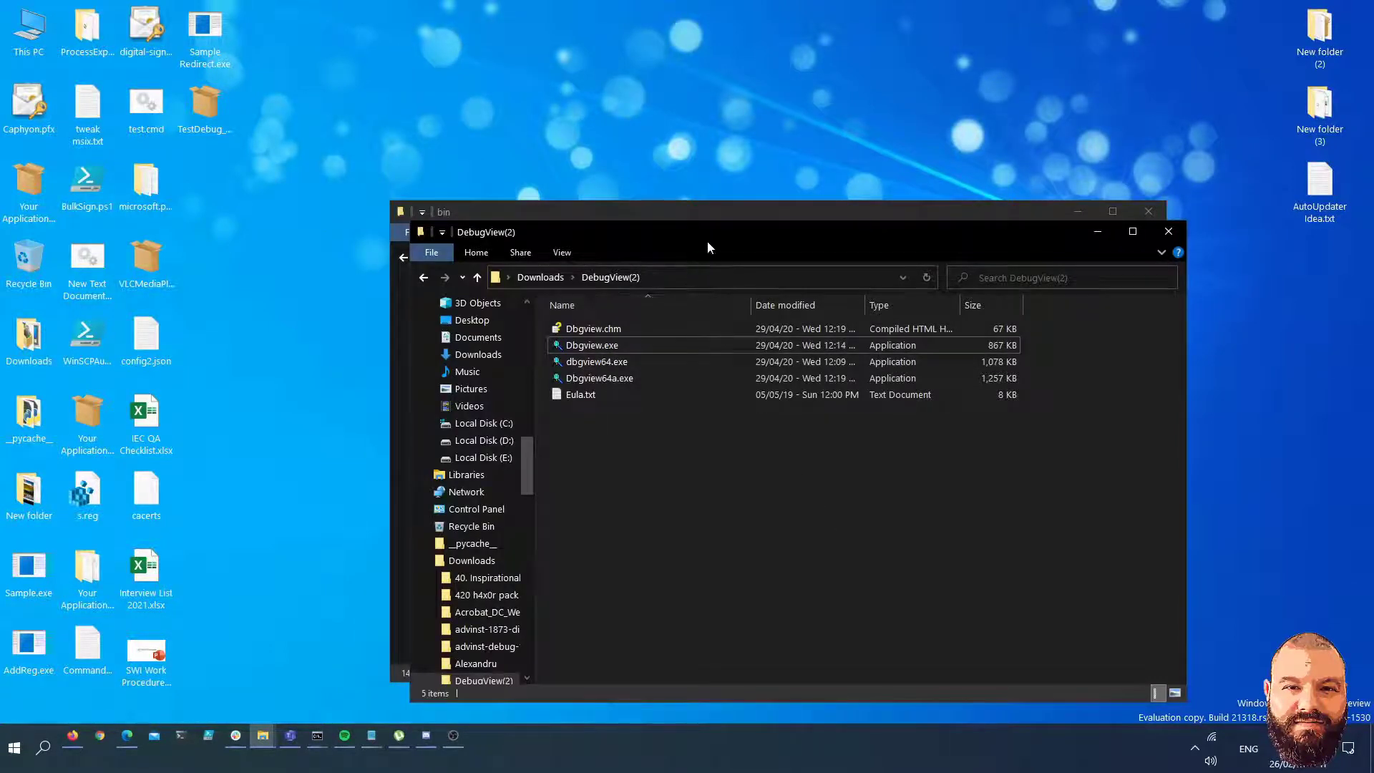
Move the DebugView(2) window aside and bring the bin folder window to the front.
drag(707, 247, 842, 259)
click(774, 212)
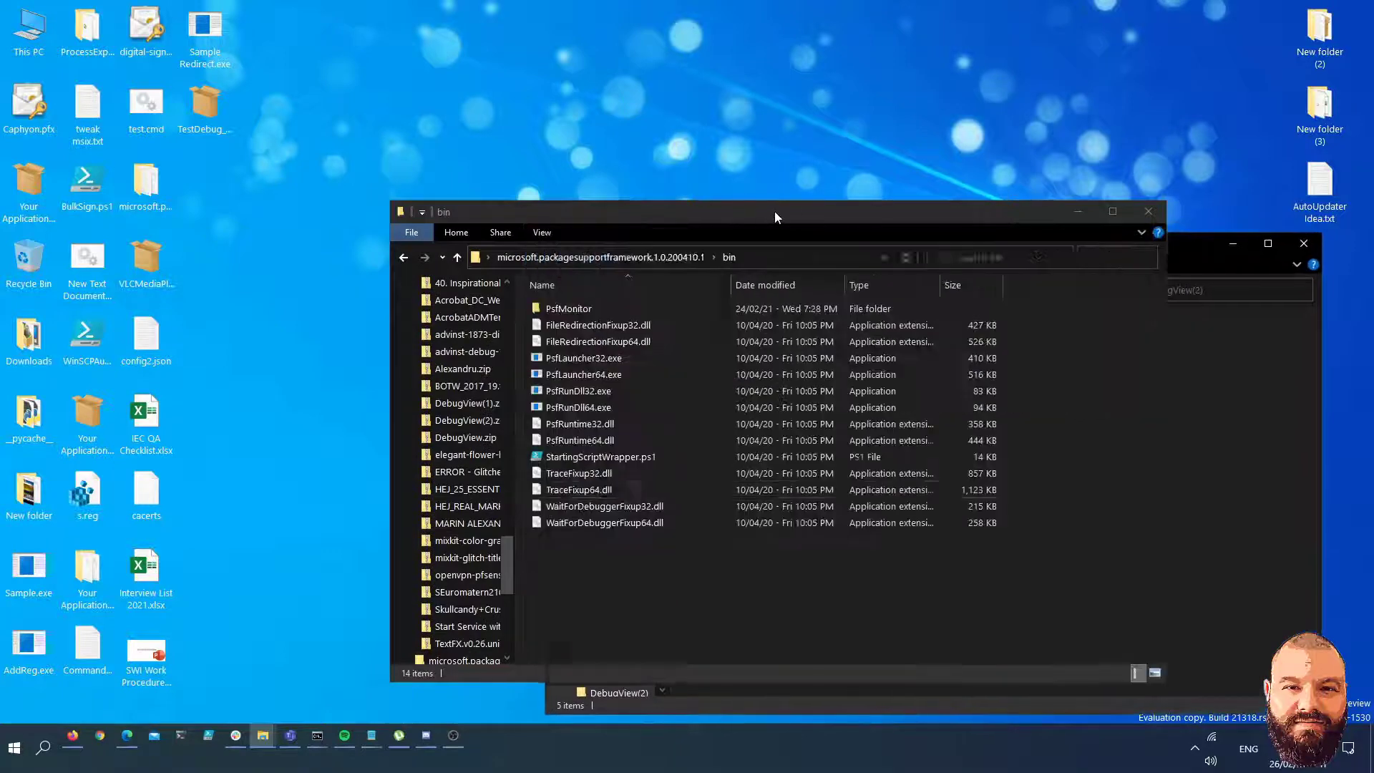
drag(775, 211, 726, 212)
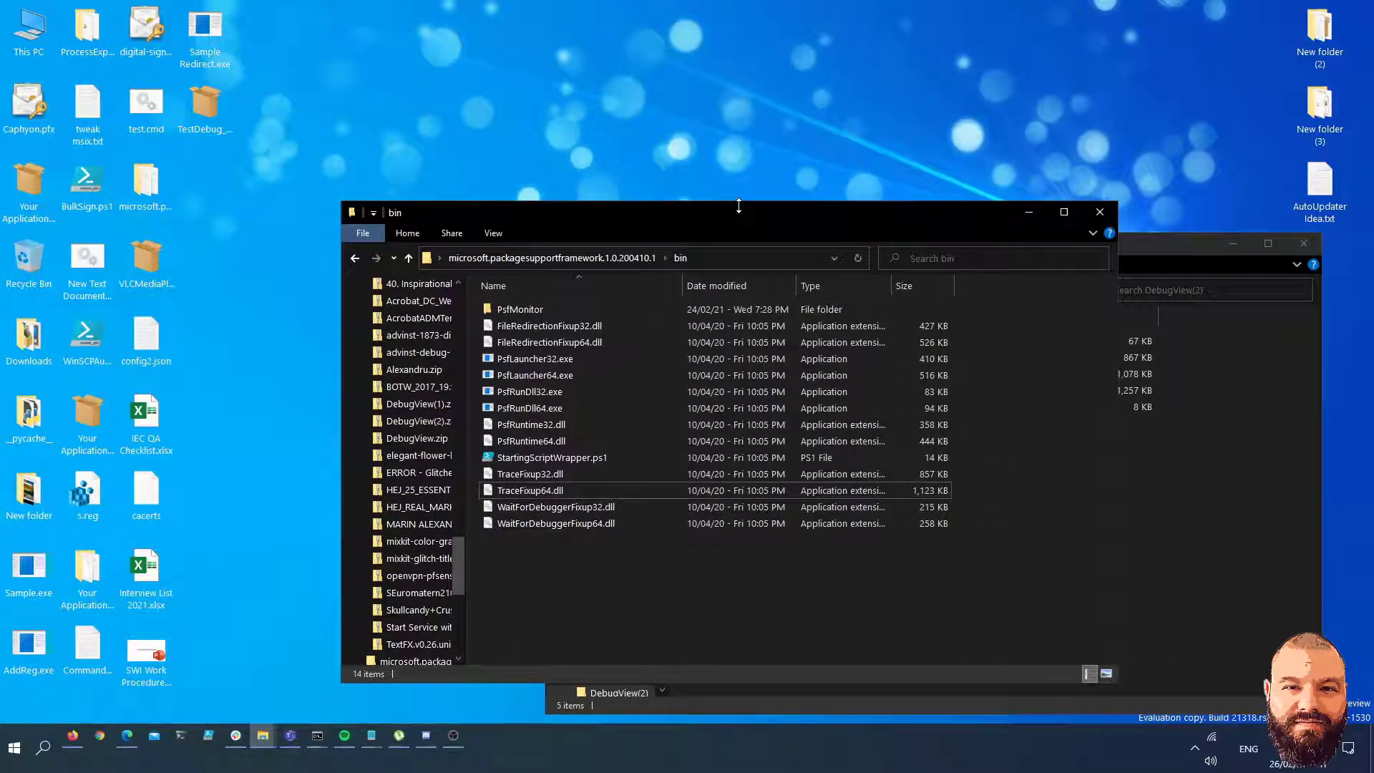
Open the TestDebug MSIX package from the desktop for editing in the MSIX Packaging Tool and move the editor window clear.
click(205, 105)
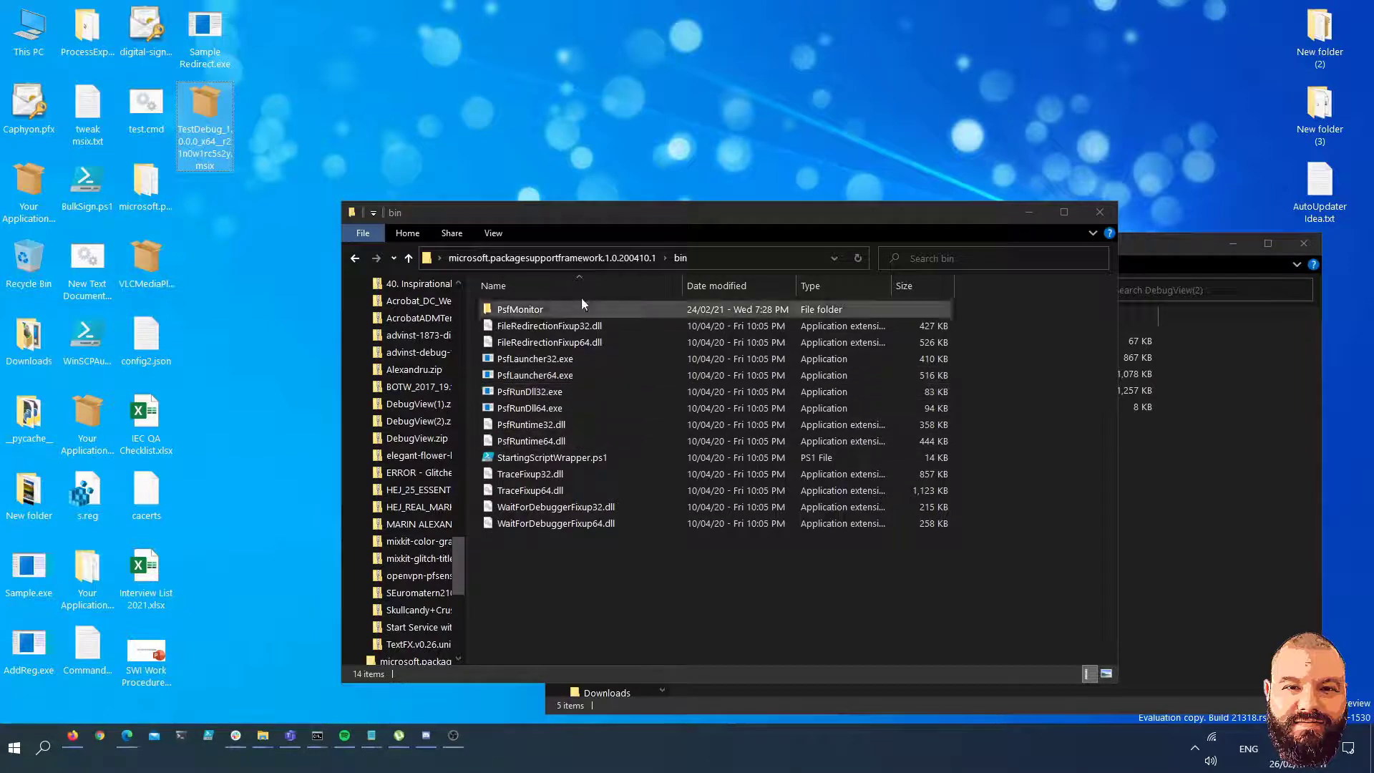
right_click(216, 118)
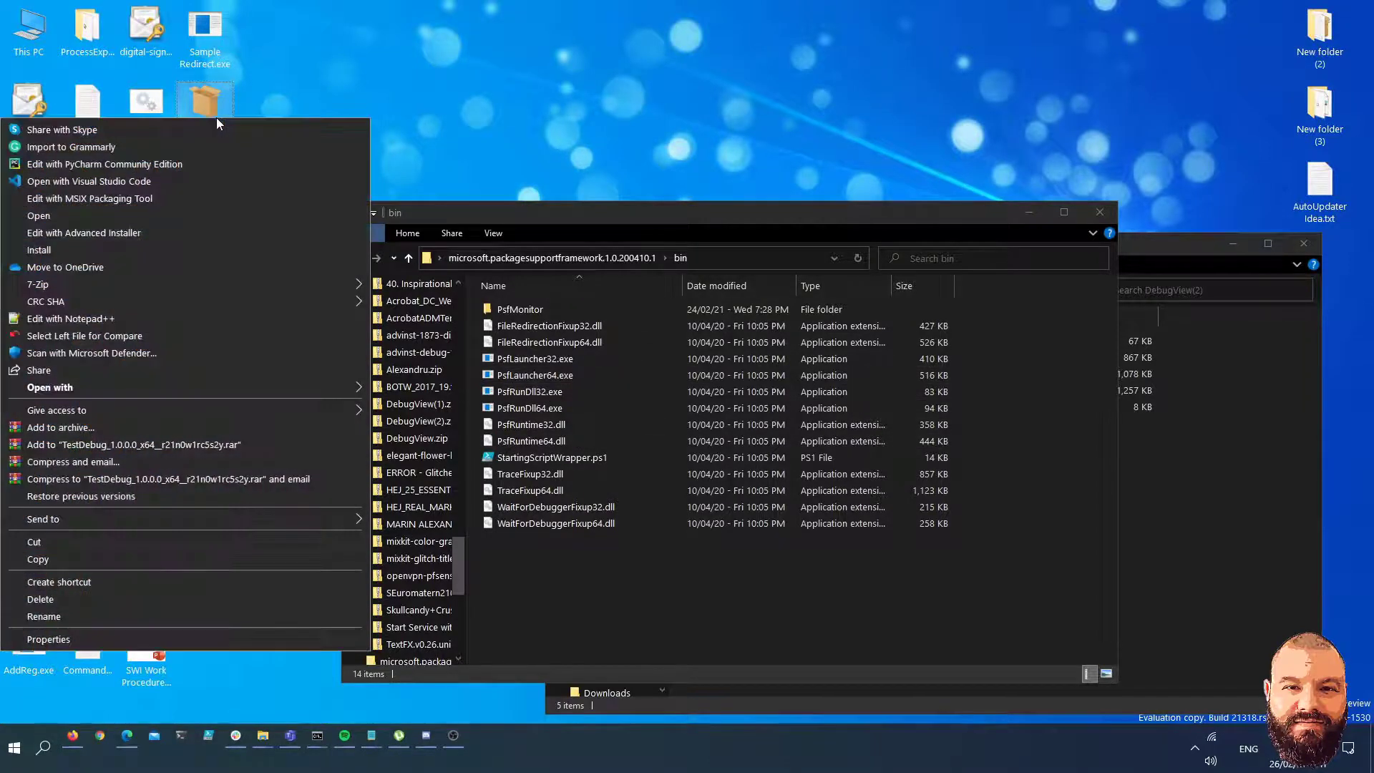
click(543, 135)
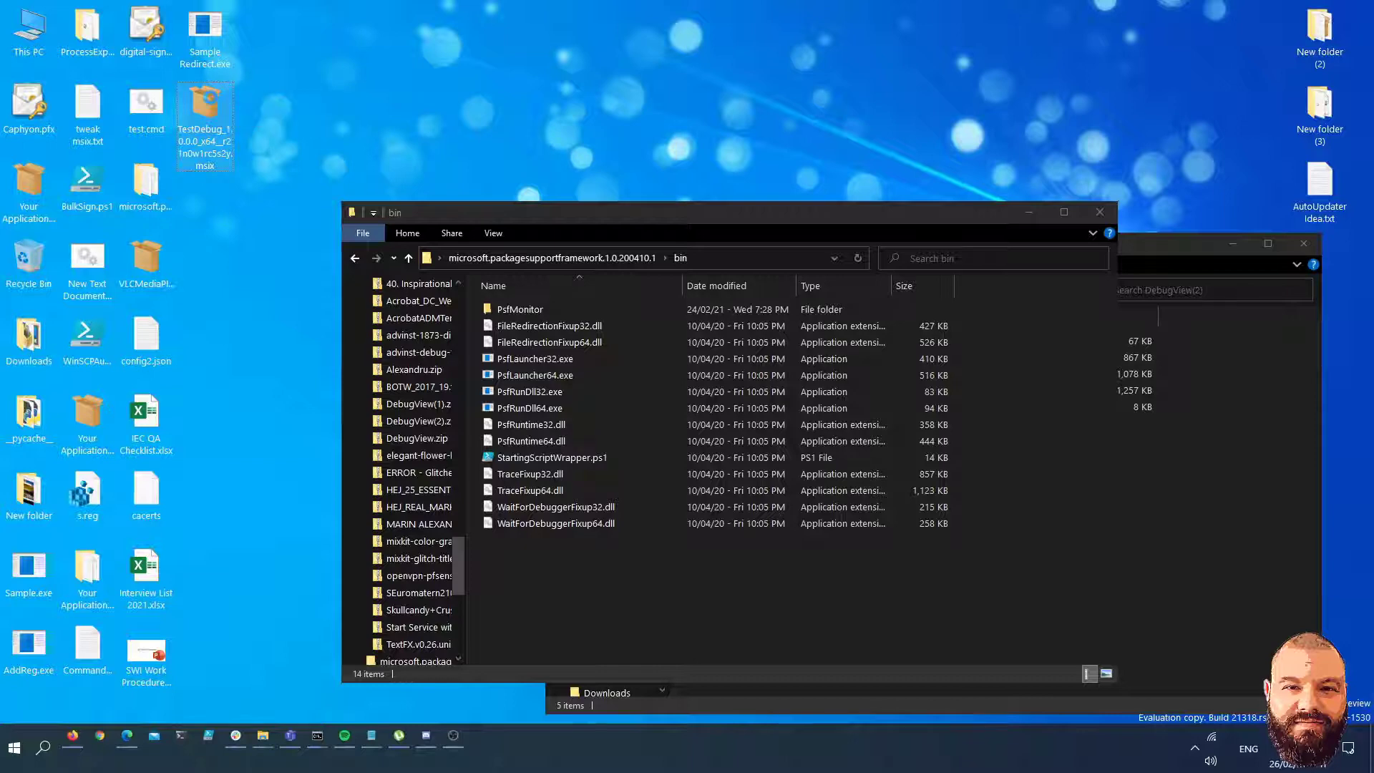
right_click(212, 104)
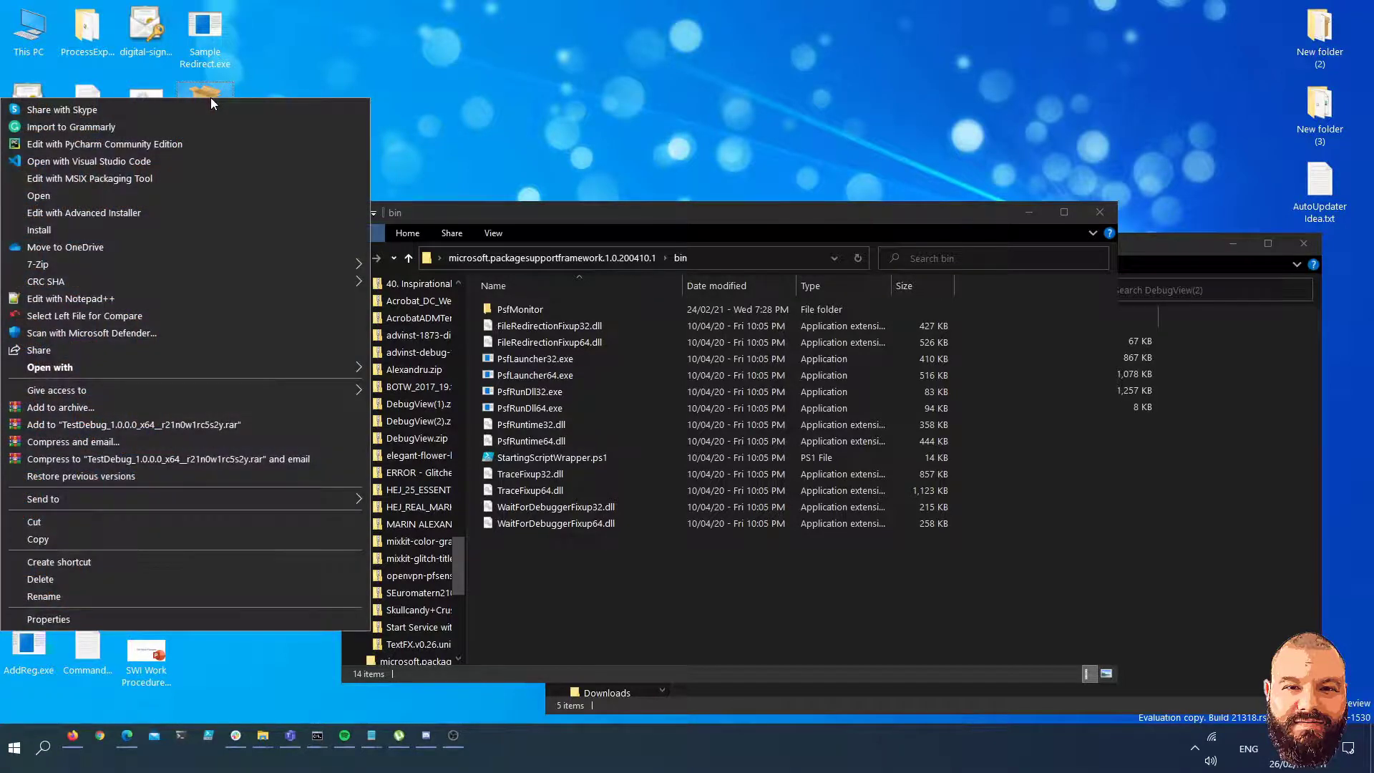
click(177, 179)
drag(385, 80, 936, 86)
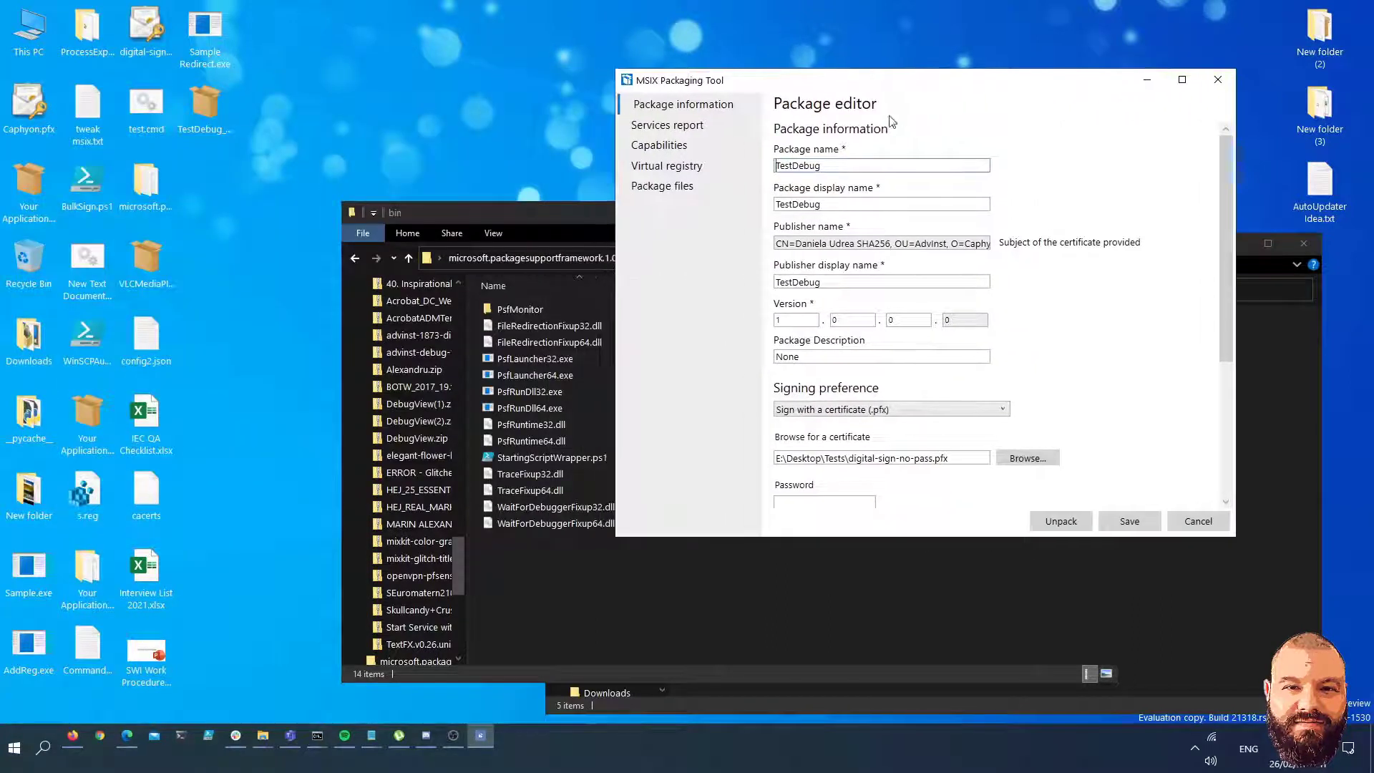
Display the package files in the package editor, expand the Package root and select it.
click(685, 188)
double_click(822, 162)
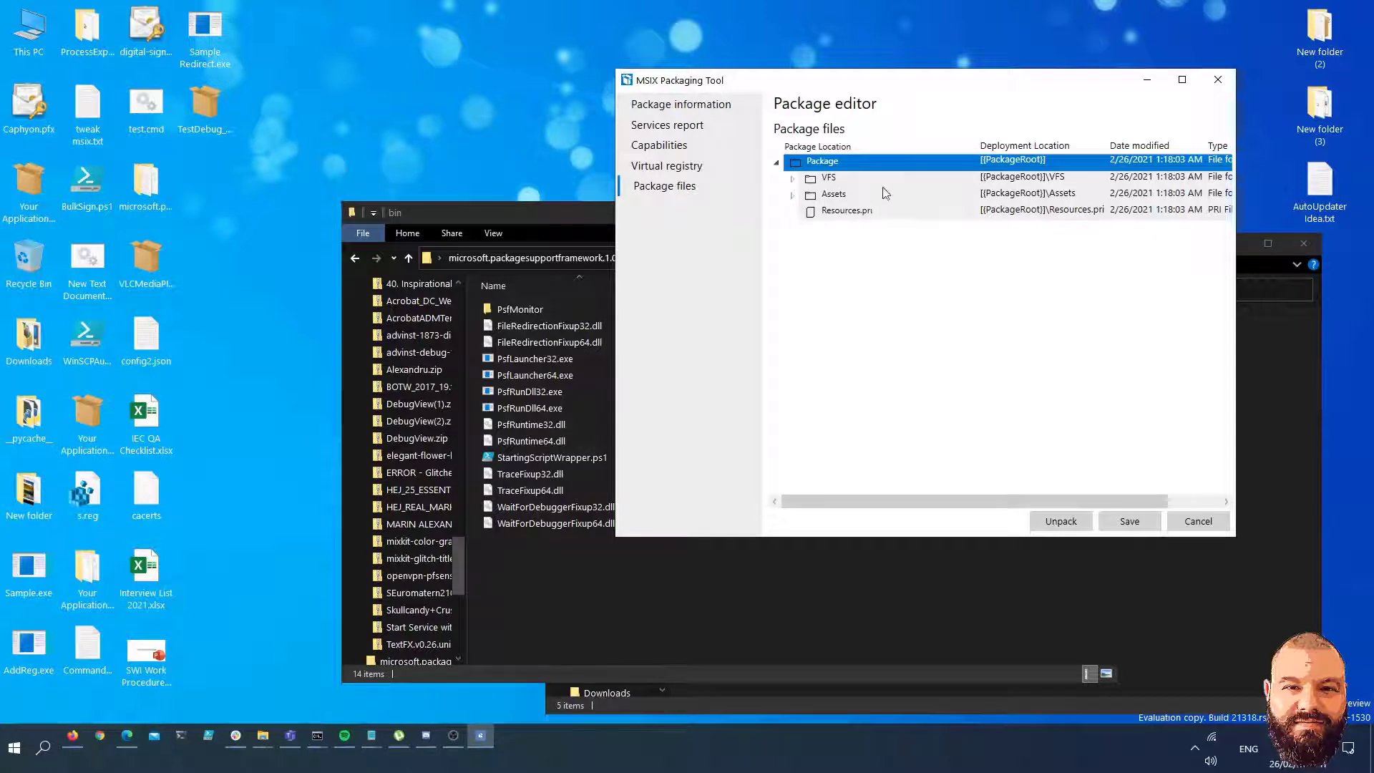
click(837, 178)
click(872, 210)
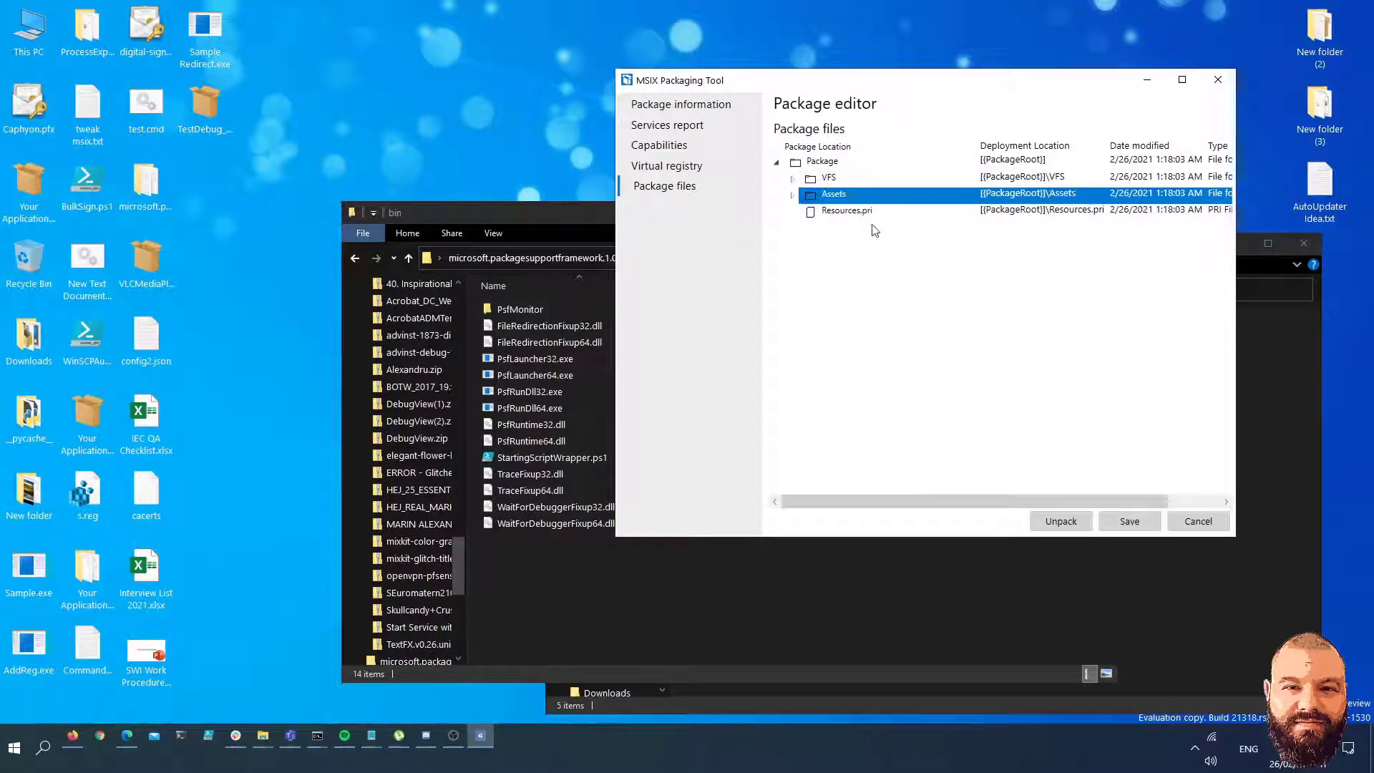
key(Left)
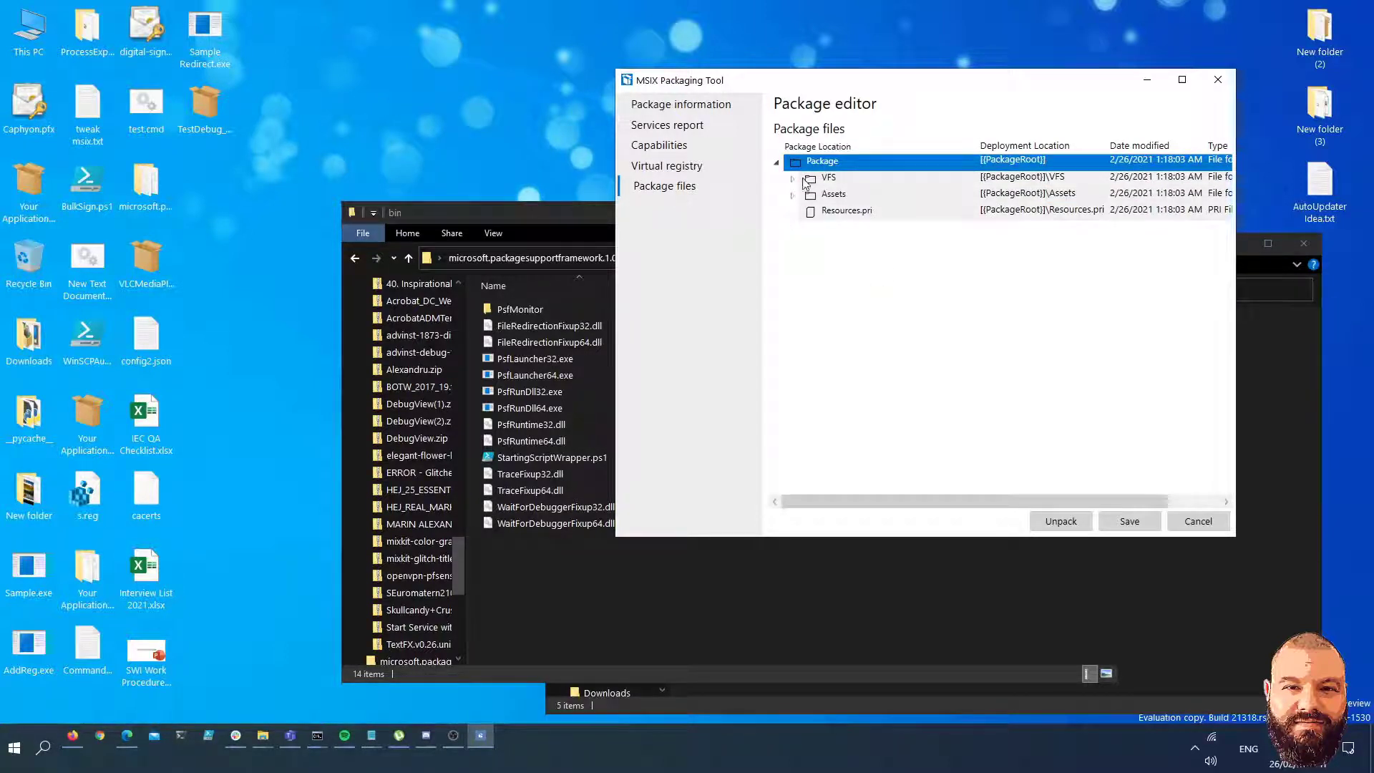
Add the 32- and 64-bit PsfLauncher, PsfRunDll, PsfRuntime, TraceFixup and WaitForDebuggerFixup files from the Package Support Framework bin folder to the Package root.
drag(575, 223, 327, 242)
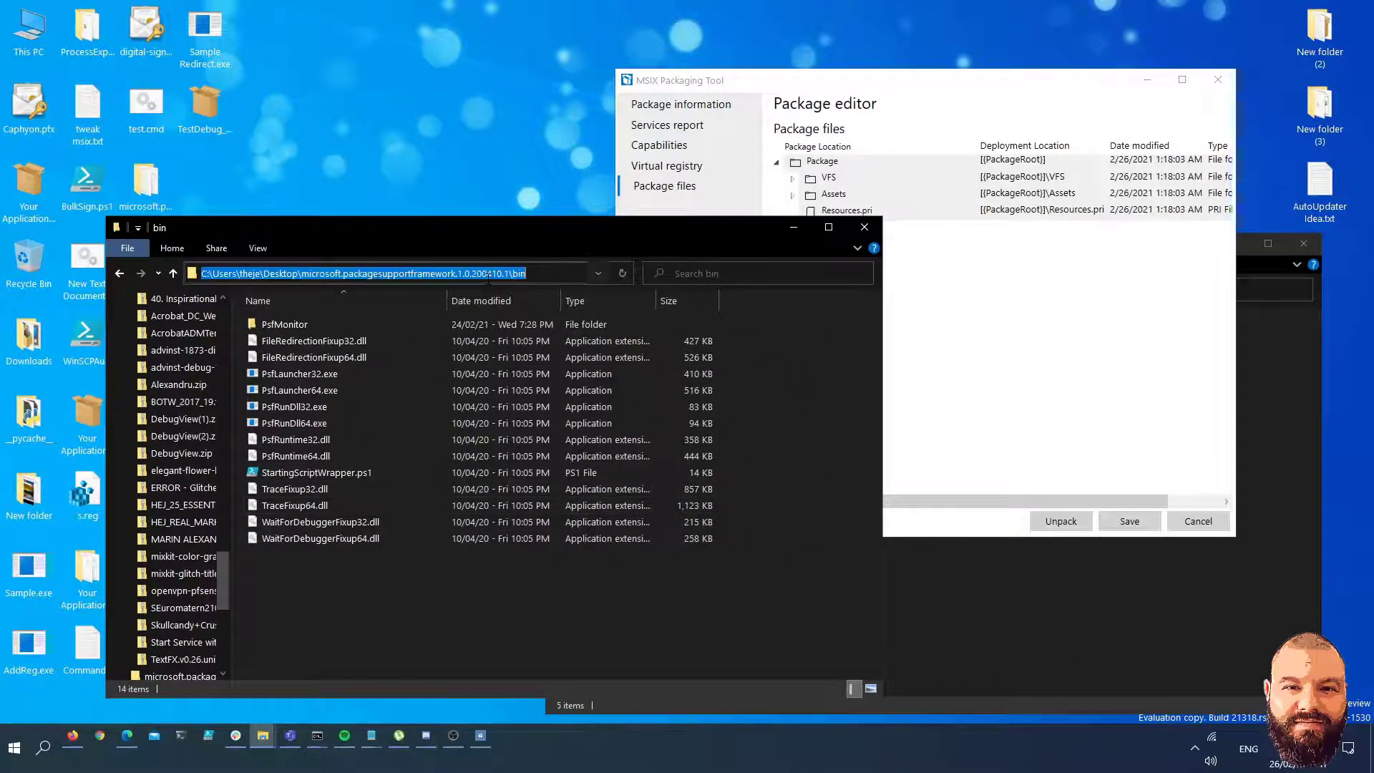
click(903, 103)
right_click(799, 163)
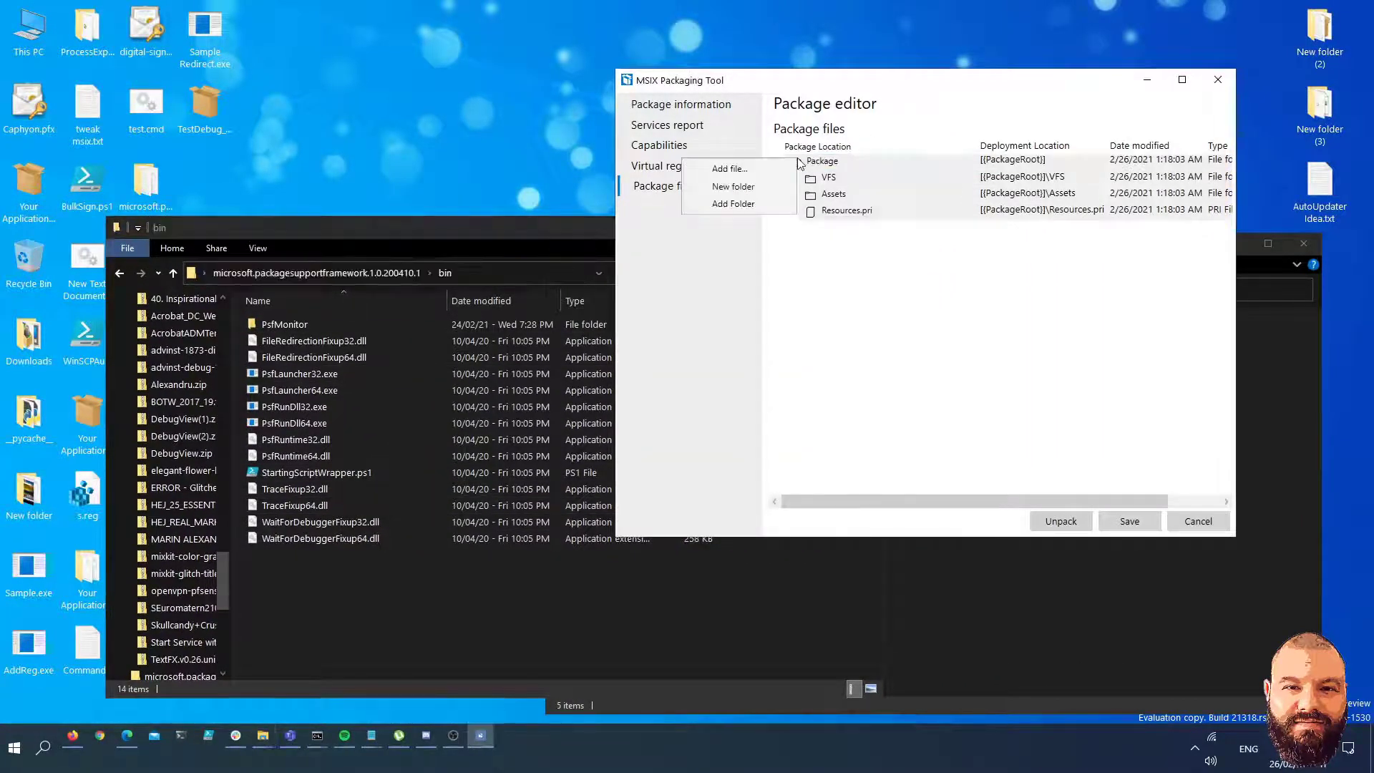
click(759, 169)
click(797, 372)
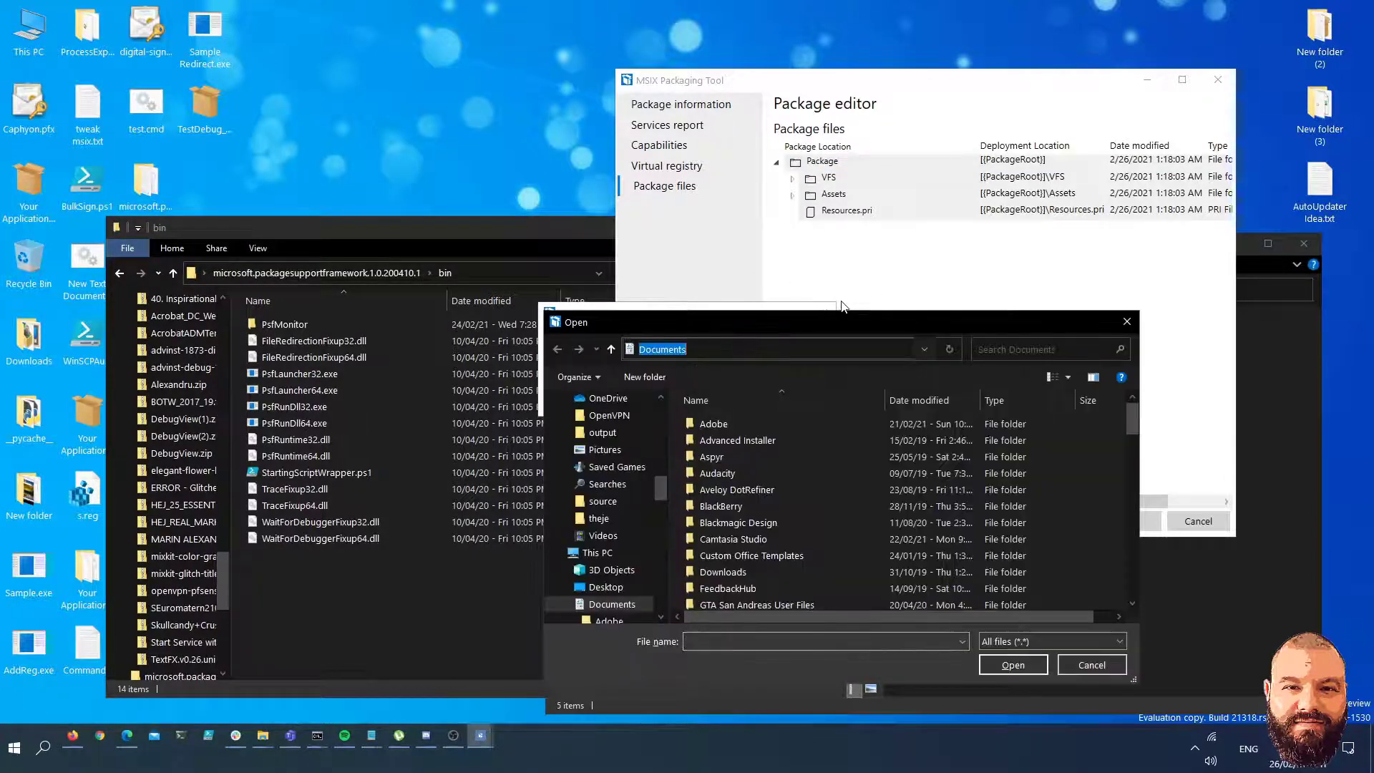
key(ctrl+v)
key(Return)
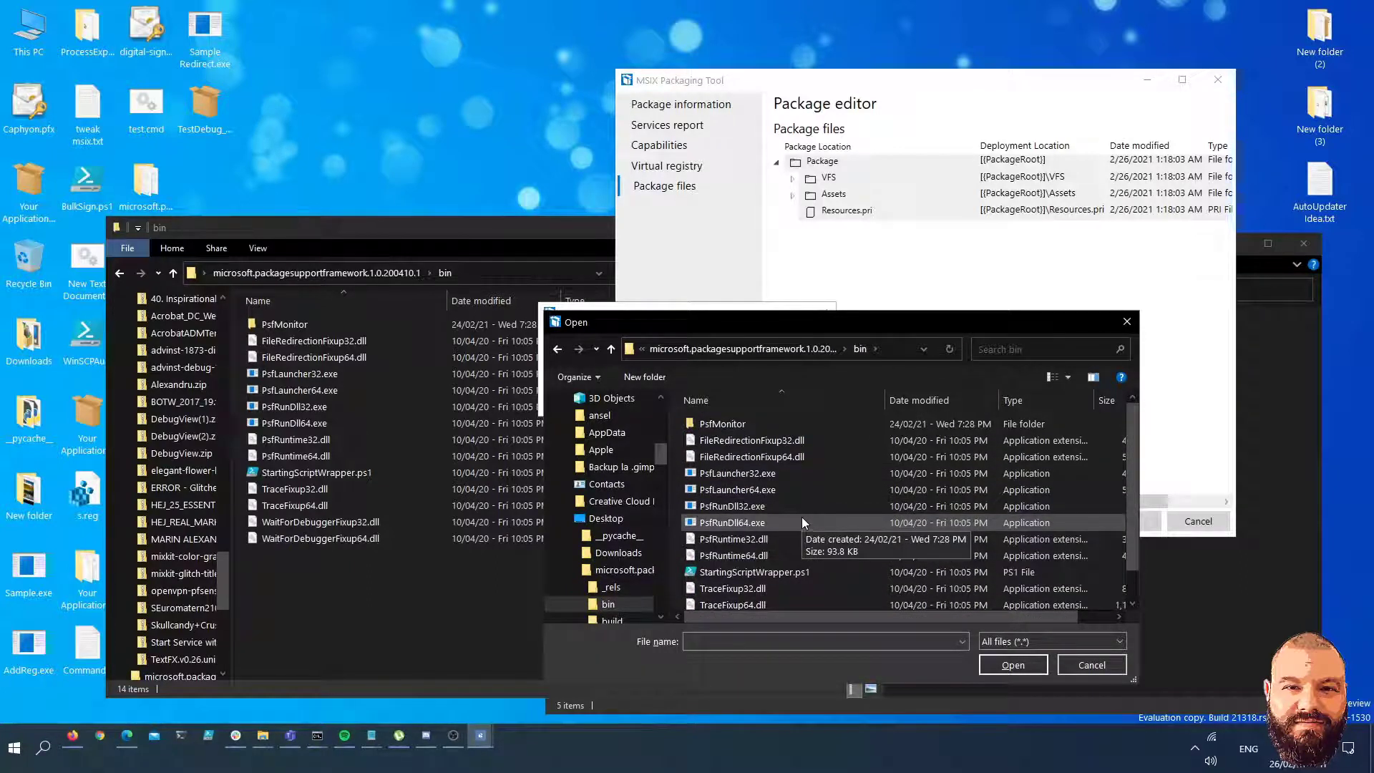
click(754, 475)
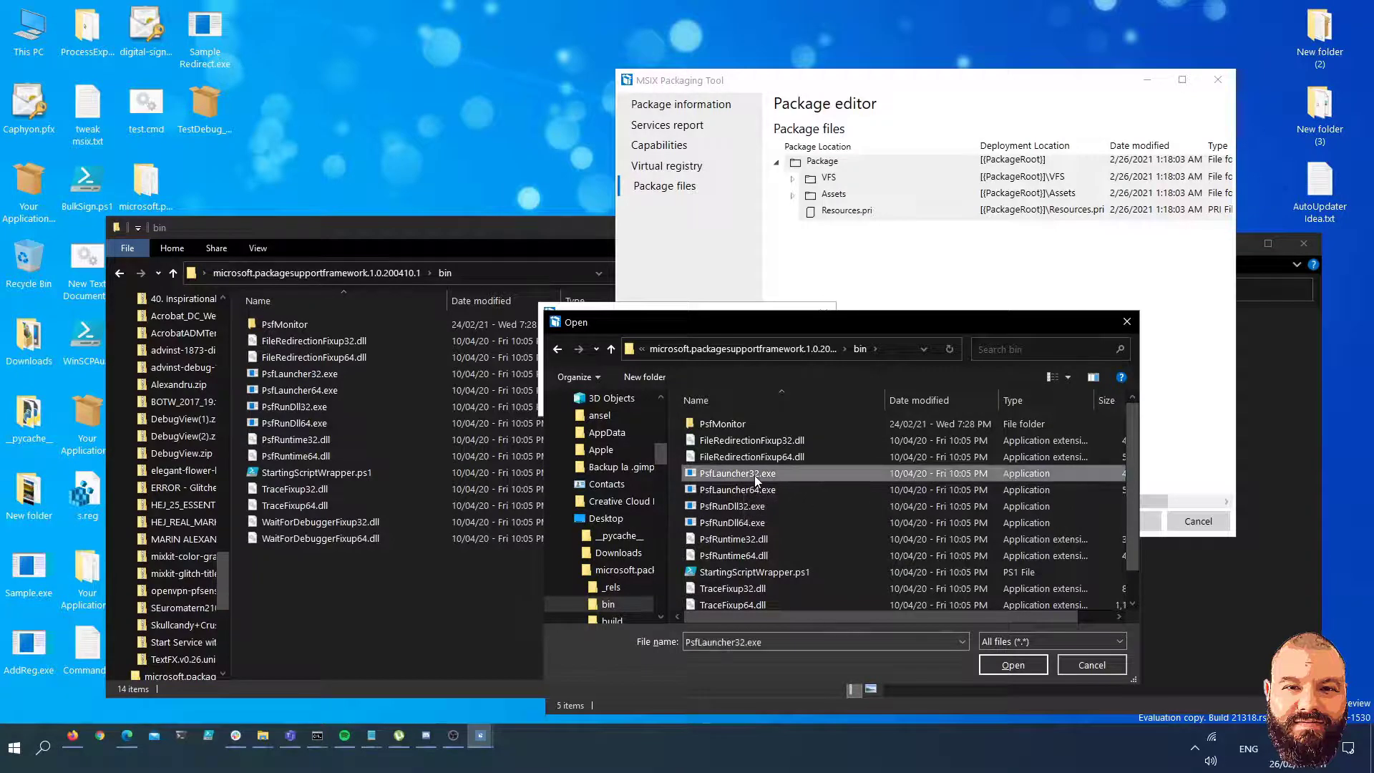
scroll(755, 522, down, 1)
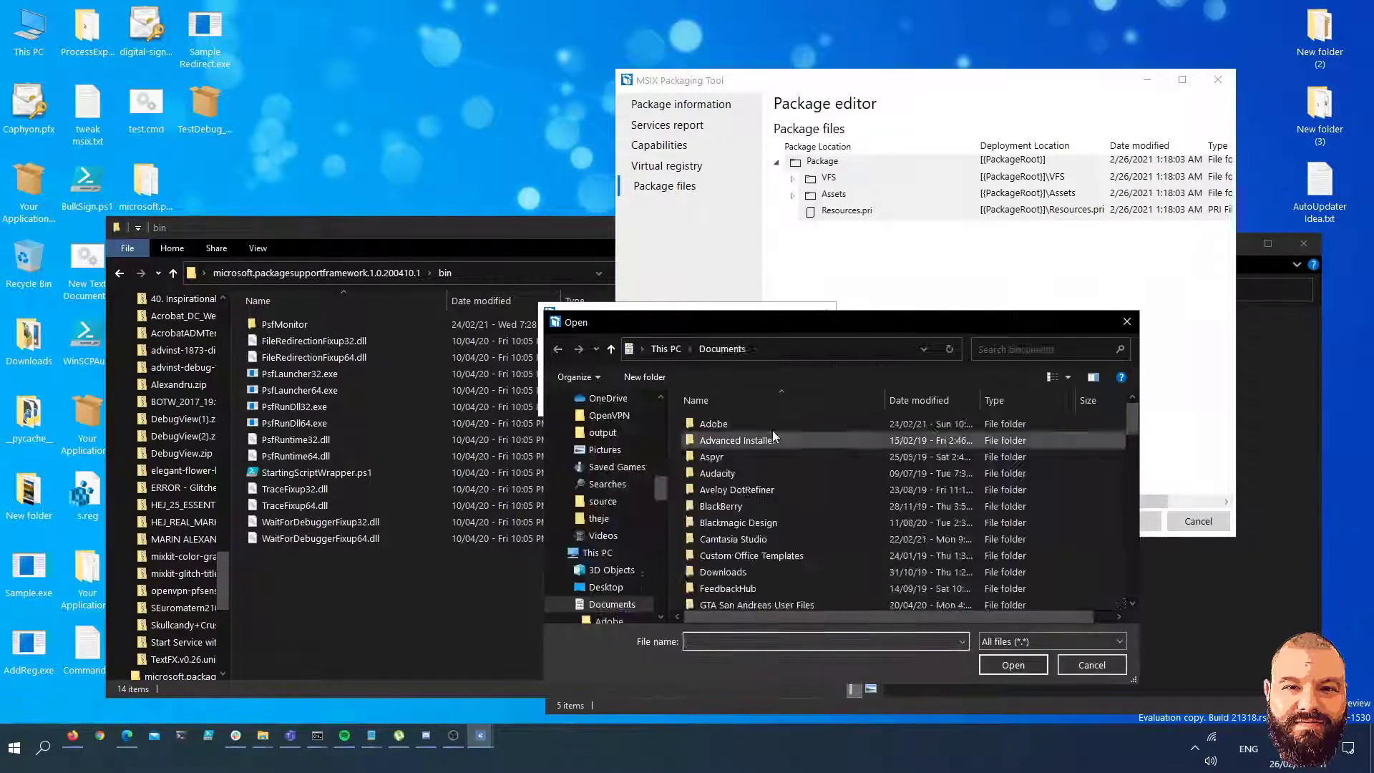
click(726, 400)
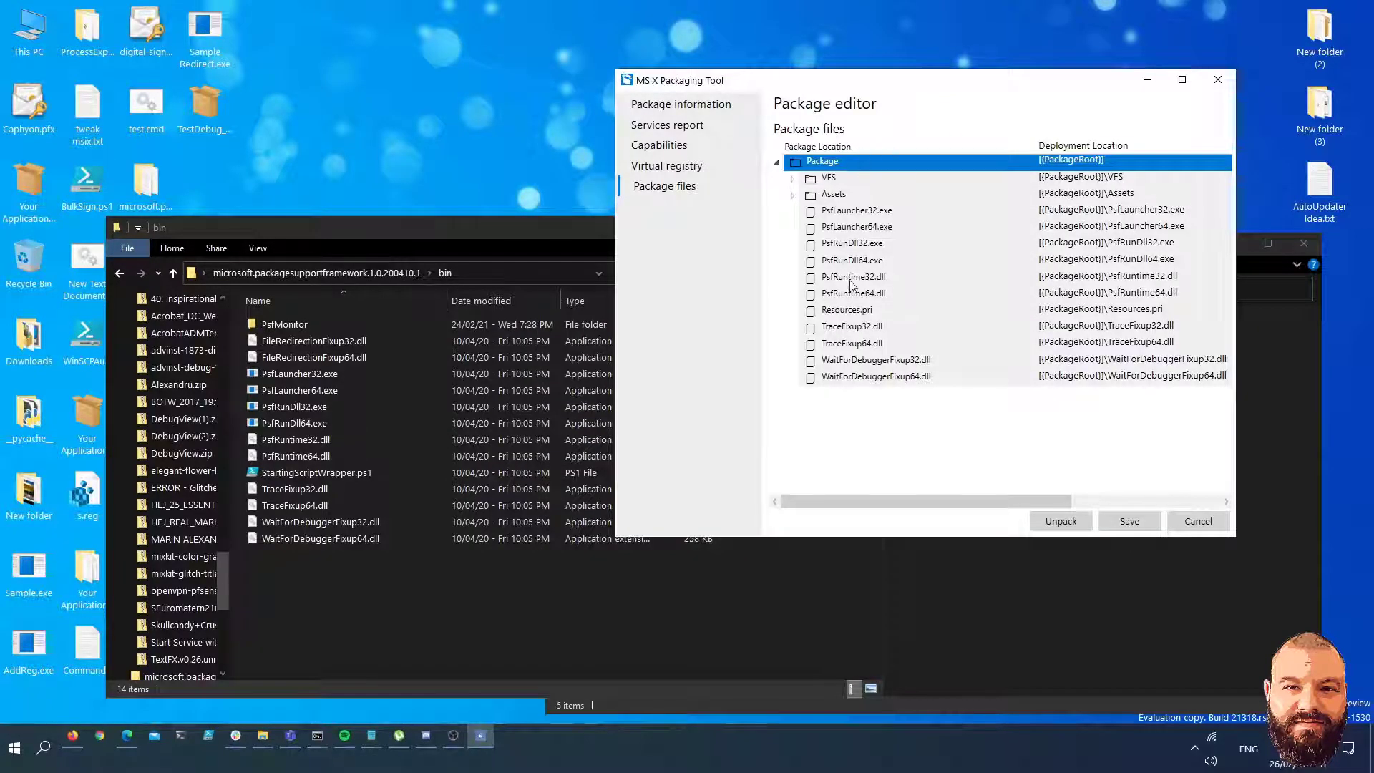
Open the package's manifest file from the package information and go to the SAMPLEREDIRECT Application entry.
click(680, 105)
scroll(1123, 366, down, 3)
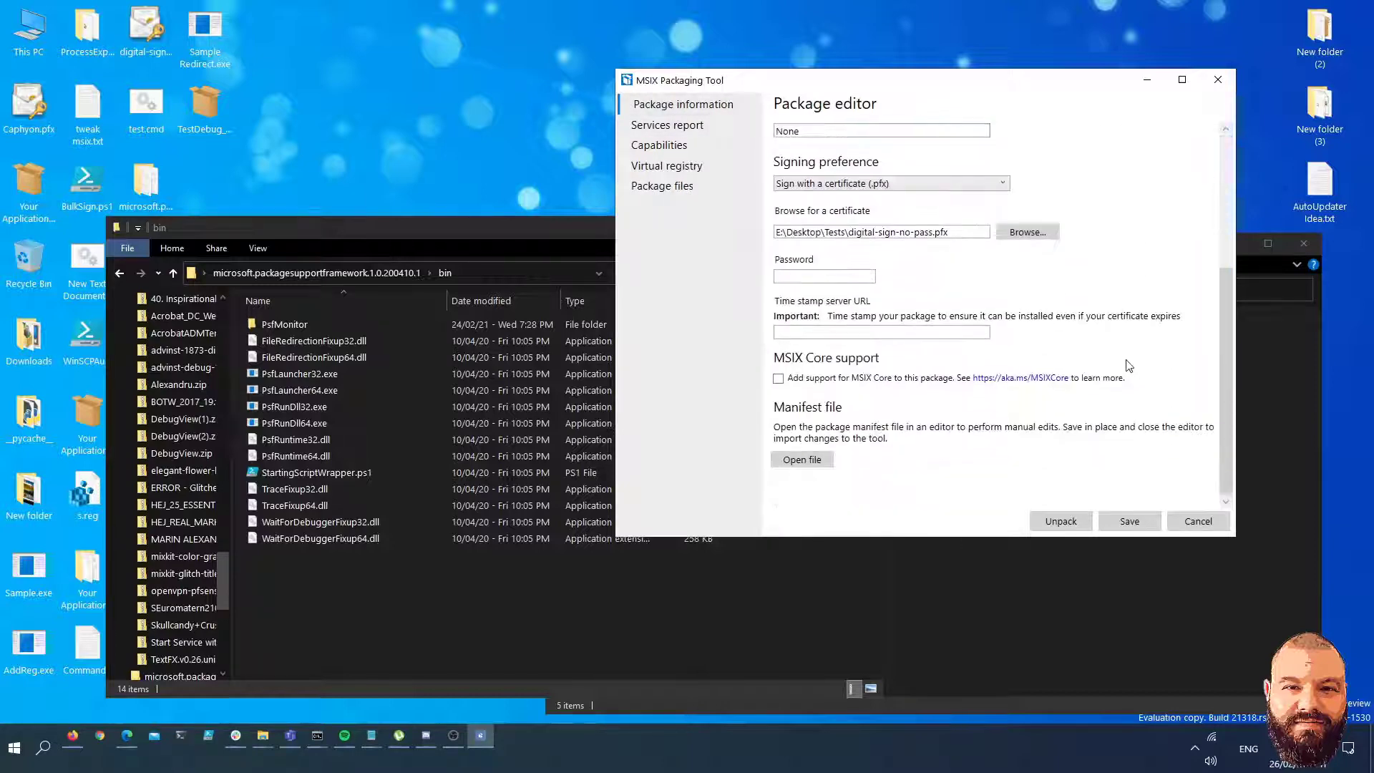
click(794, 460)
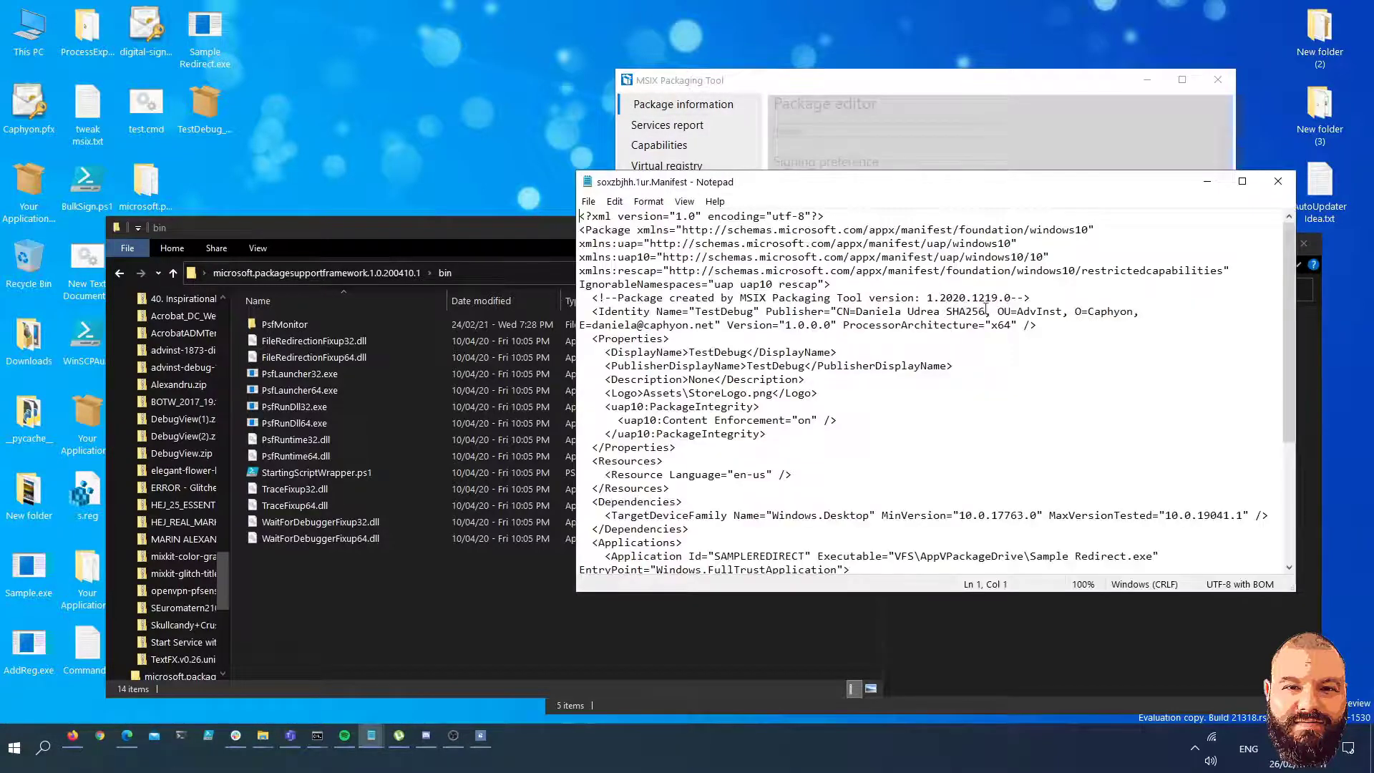
drag(944, 190, 1051, 276)
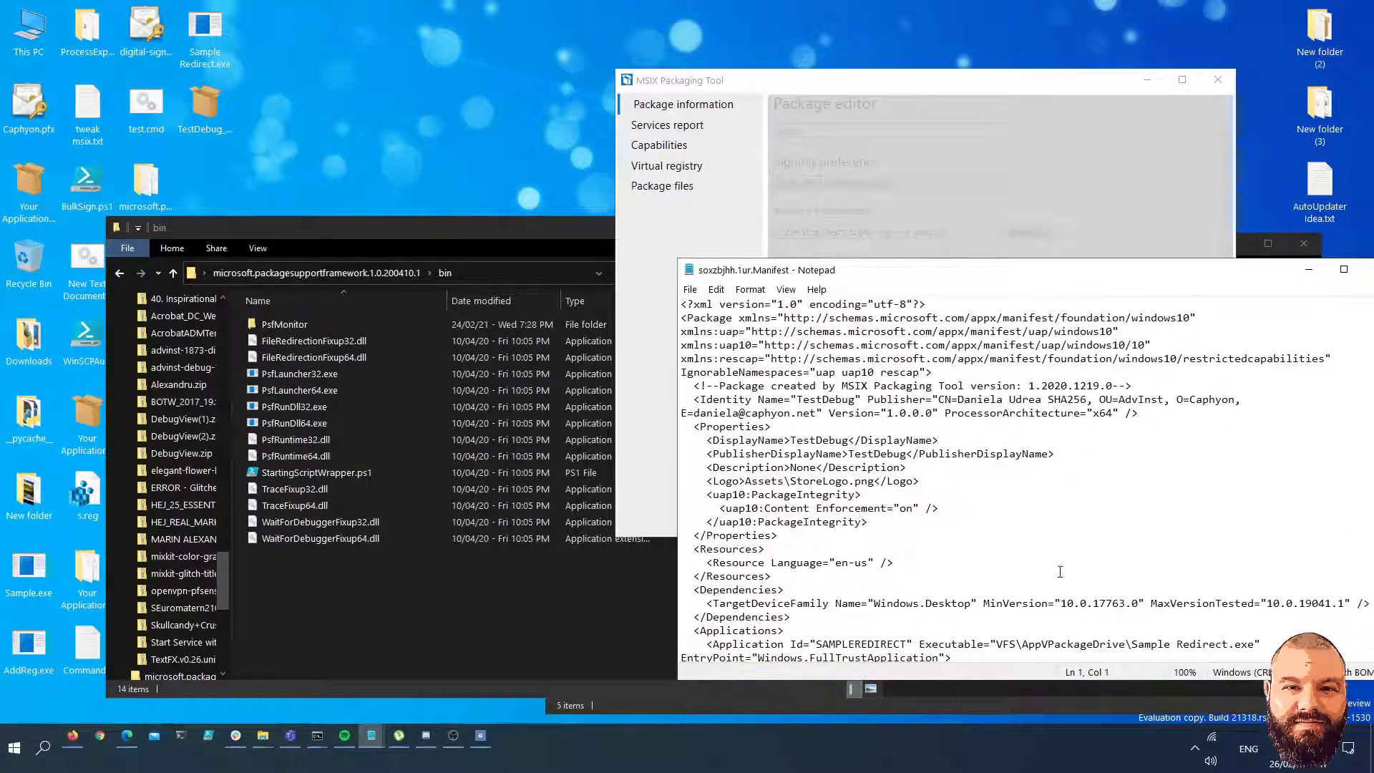
scroll(988, 538, down, 2)
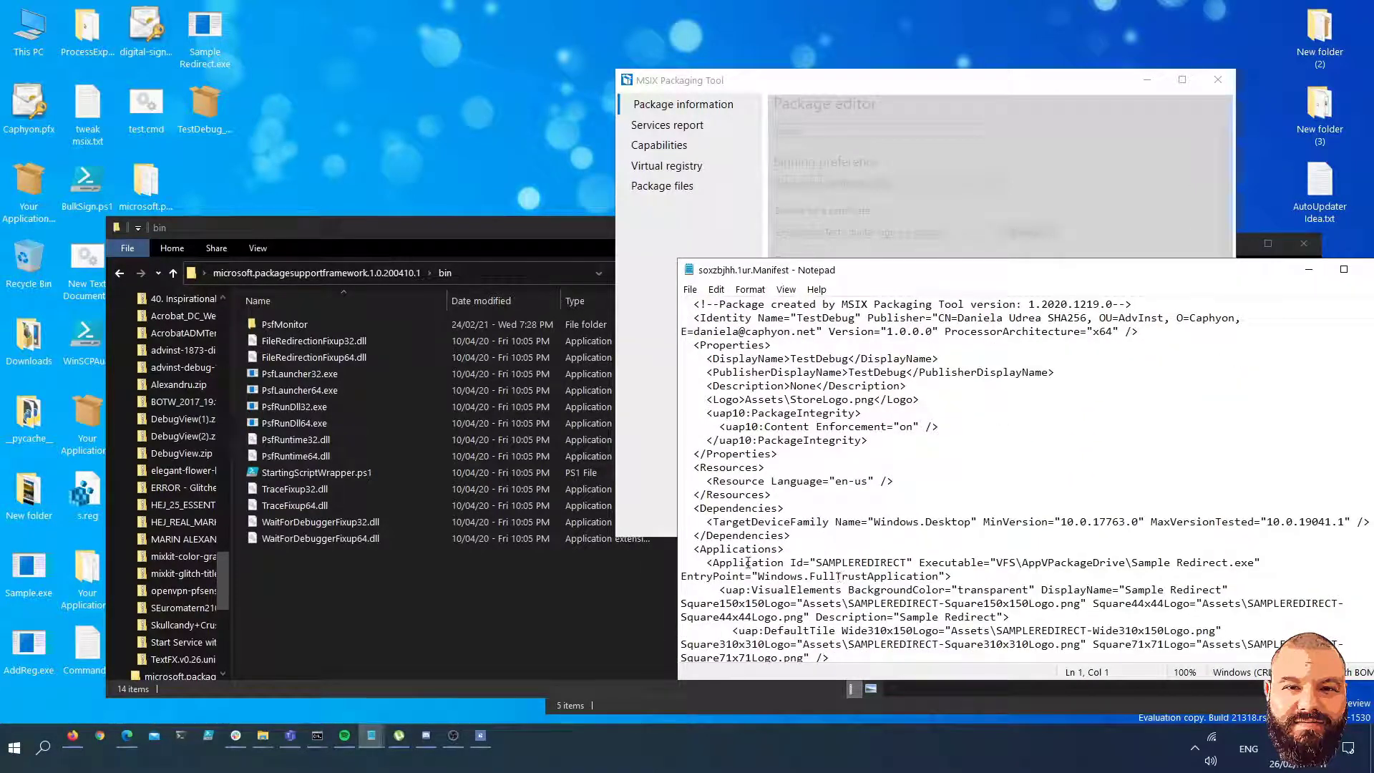
Set the SAMPLEREDIRECT application's Executable to PsfLauncher64.exe in the manifest, then save and close the file.
drag(748, 563, 1105, 562)
click(1120, 562)
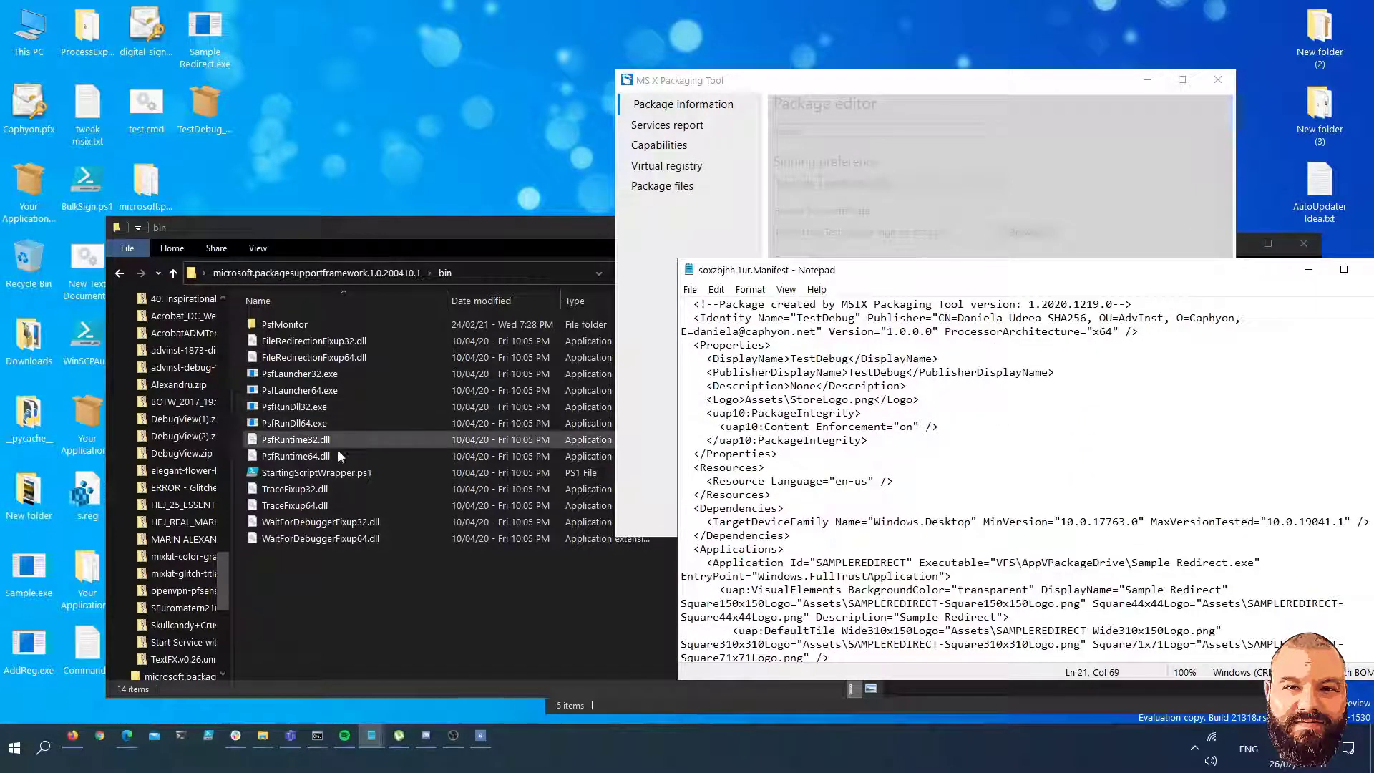
click(324, 390)
click(324, 394)
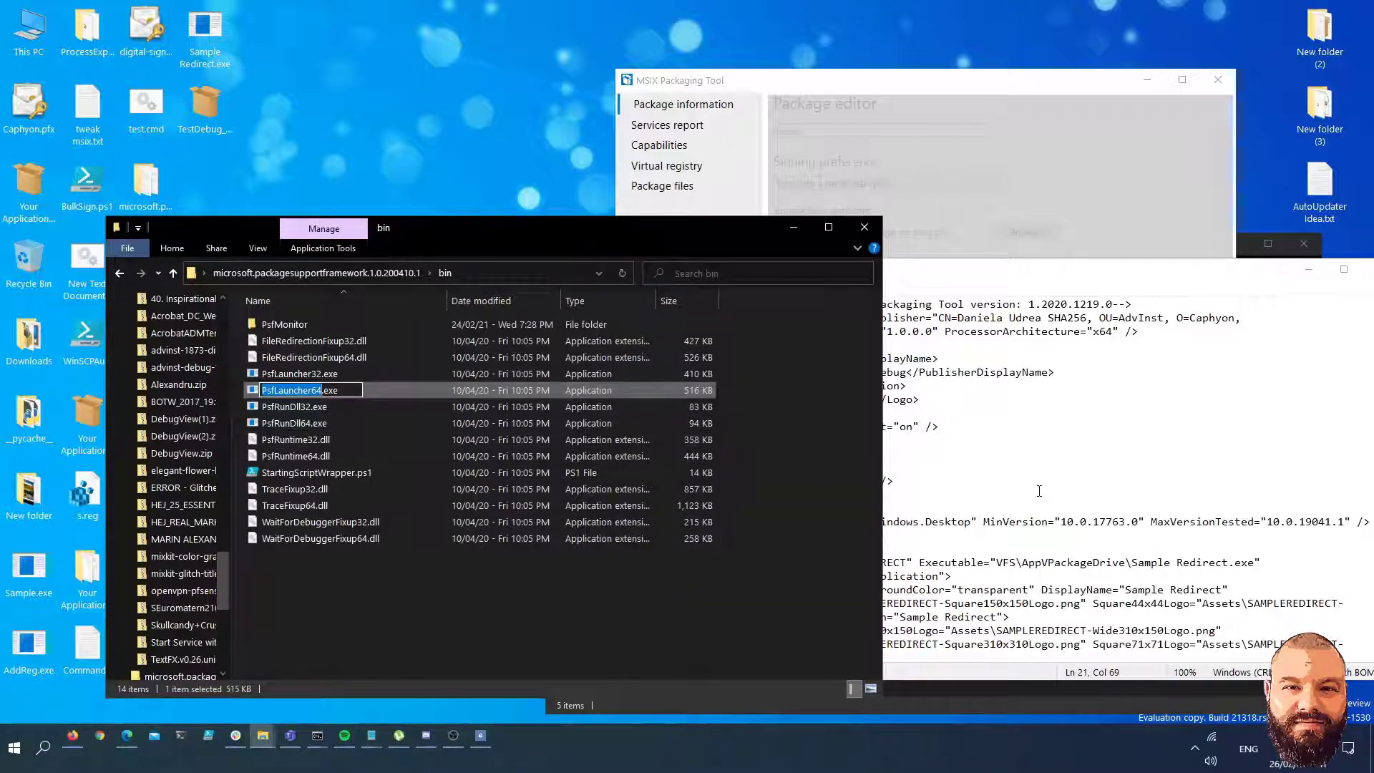
click(1025, 556)
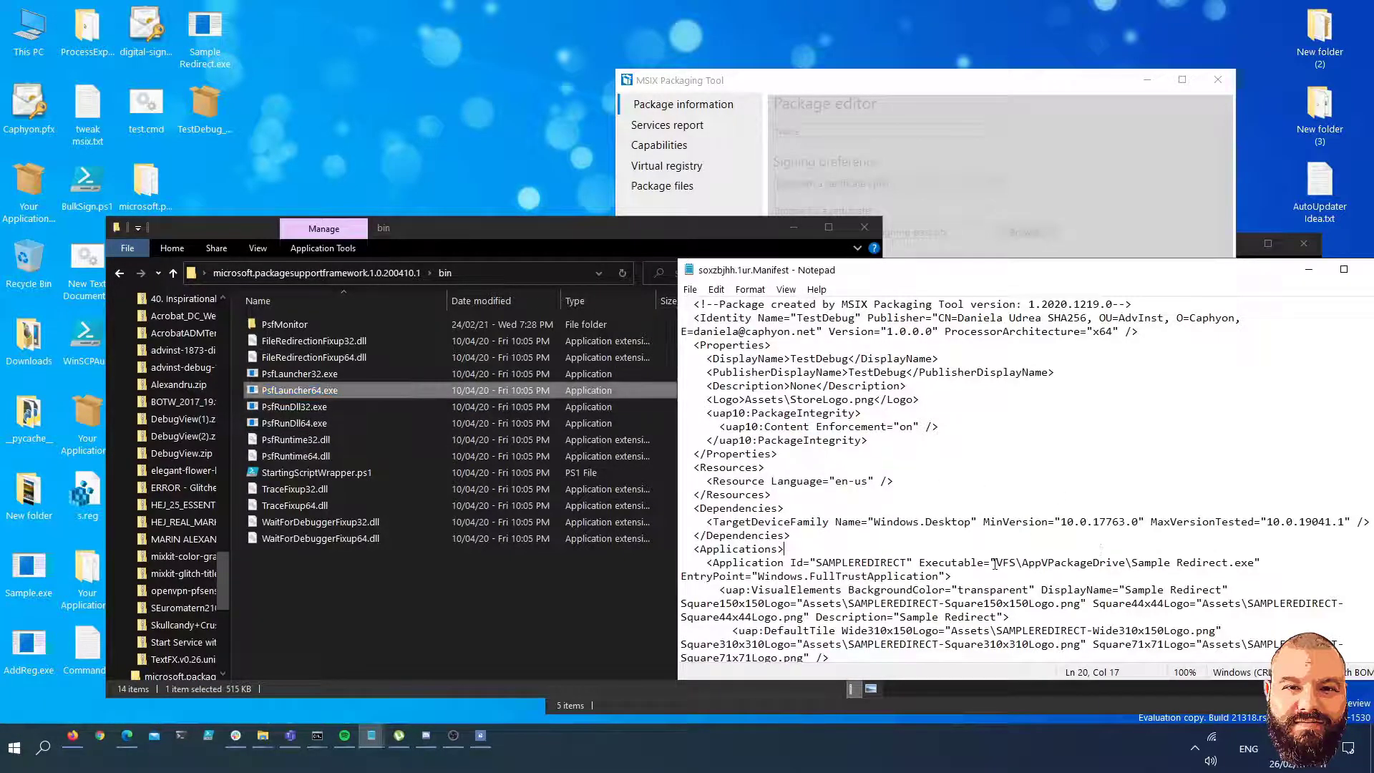
drag(995, 564, 1257, 563)
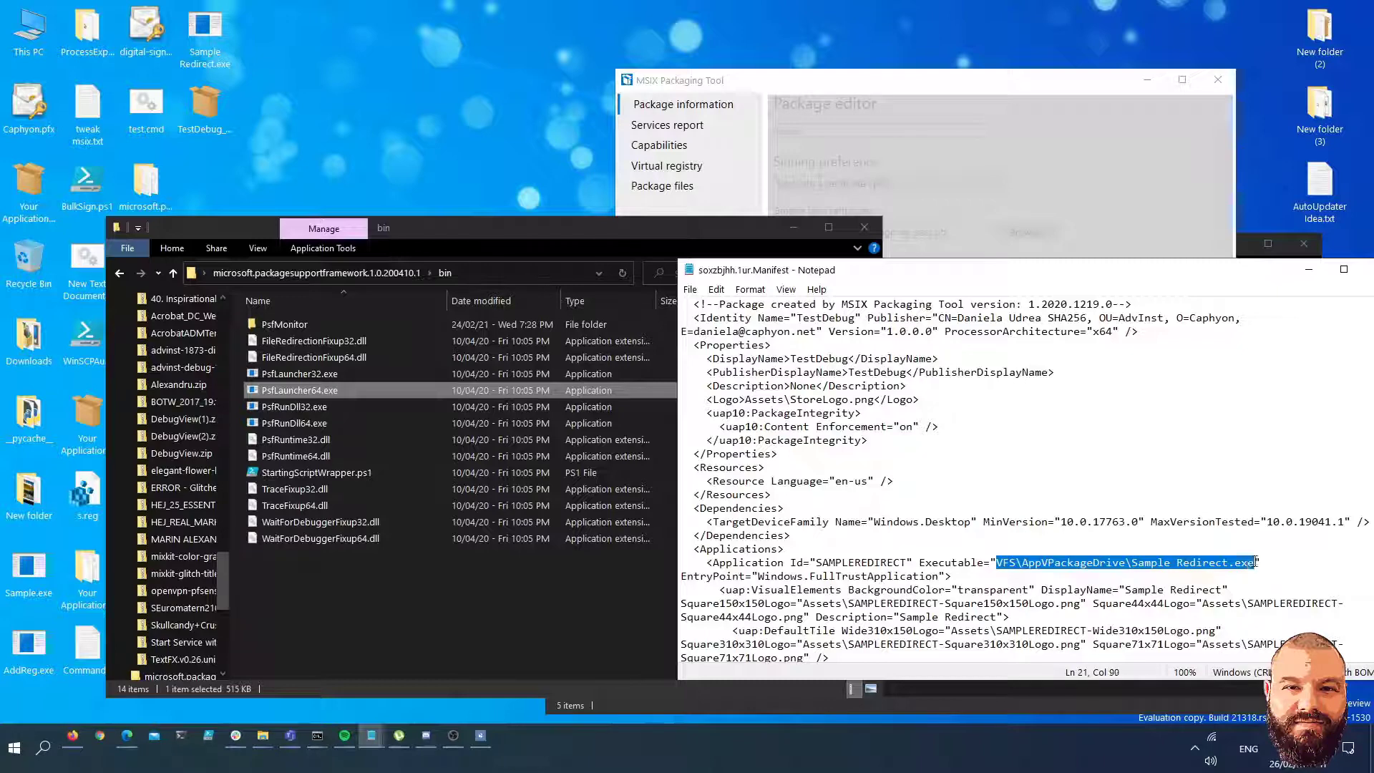
text(PsfLauncher64.exe)
key(ctrl+s)
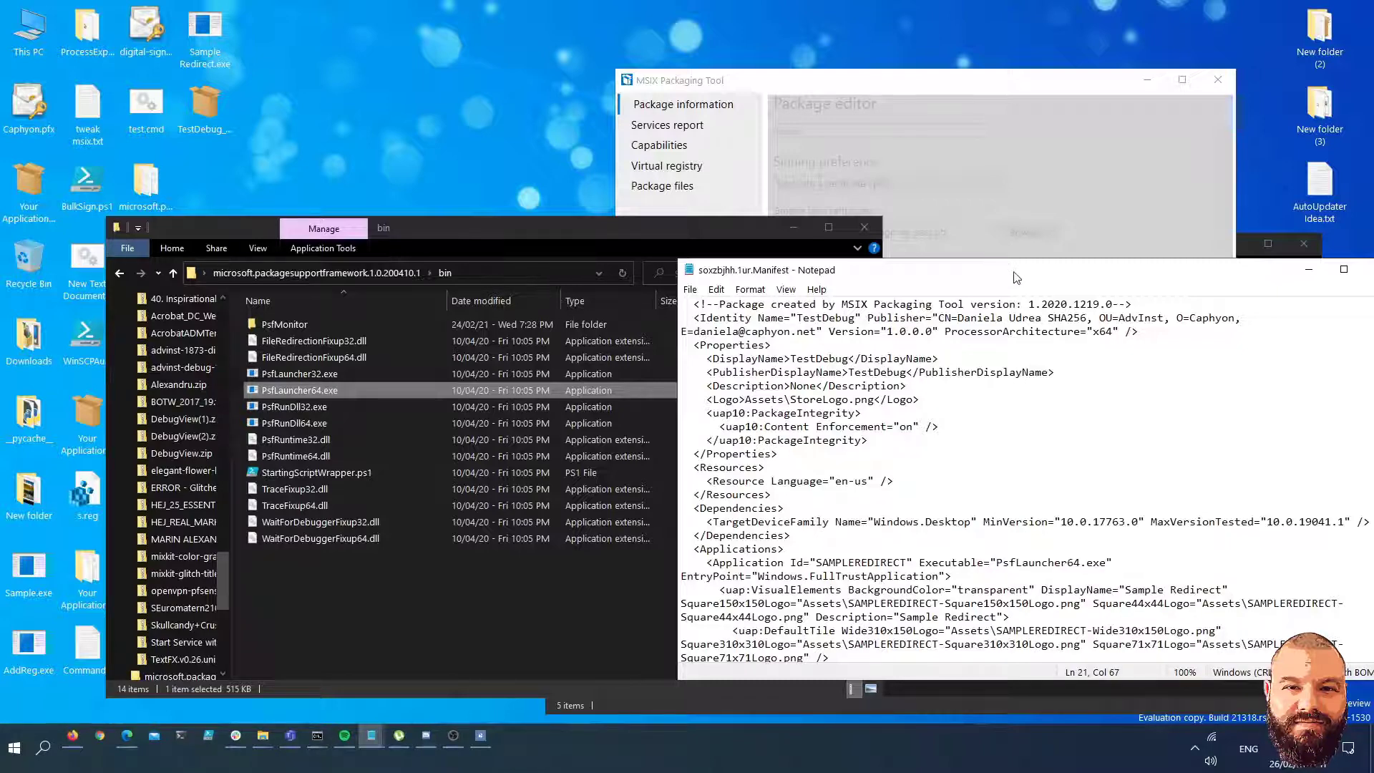
drag(1011, 270, 813, 263)
click(1183, 265)
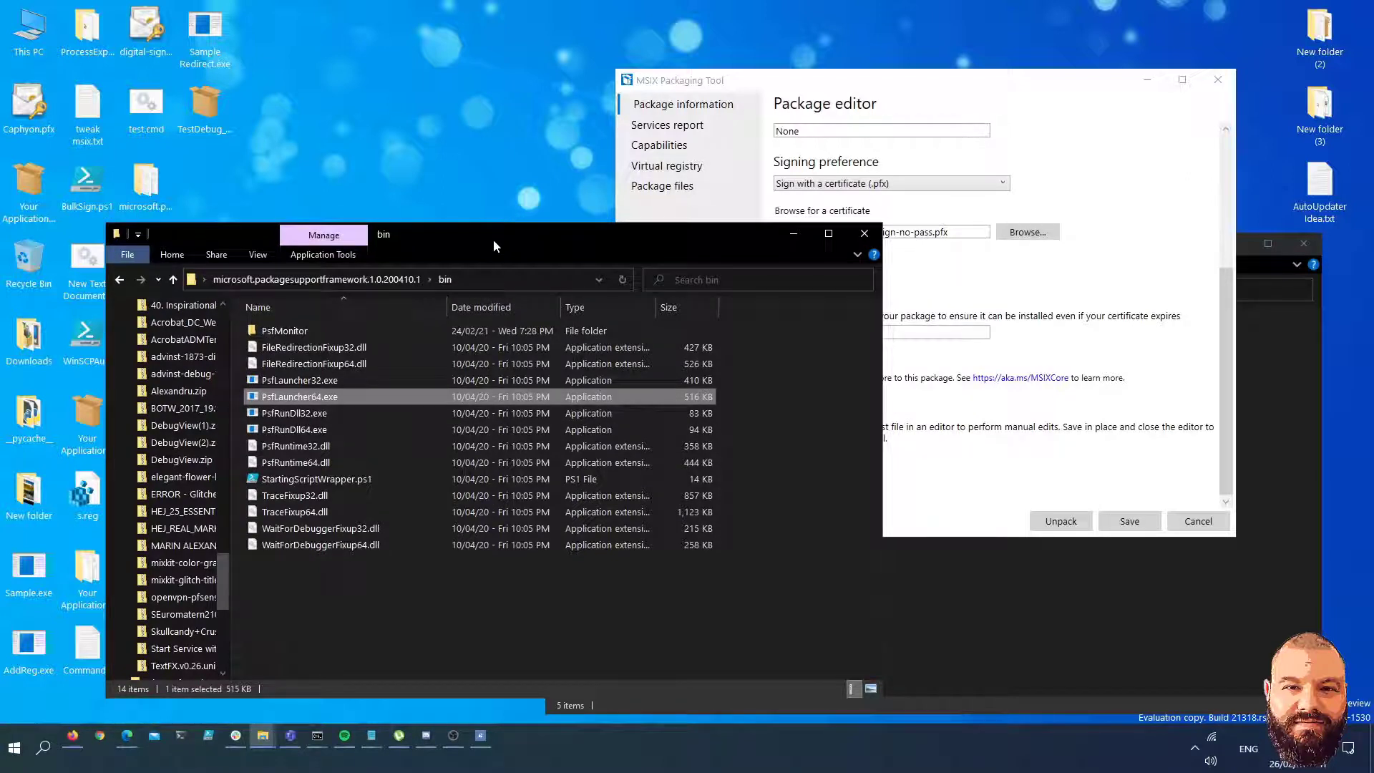
Move the bin folder window clear of the package editor and display the package files.
drag(494, 245, 627, 282)
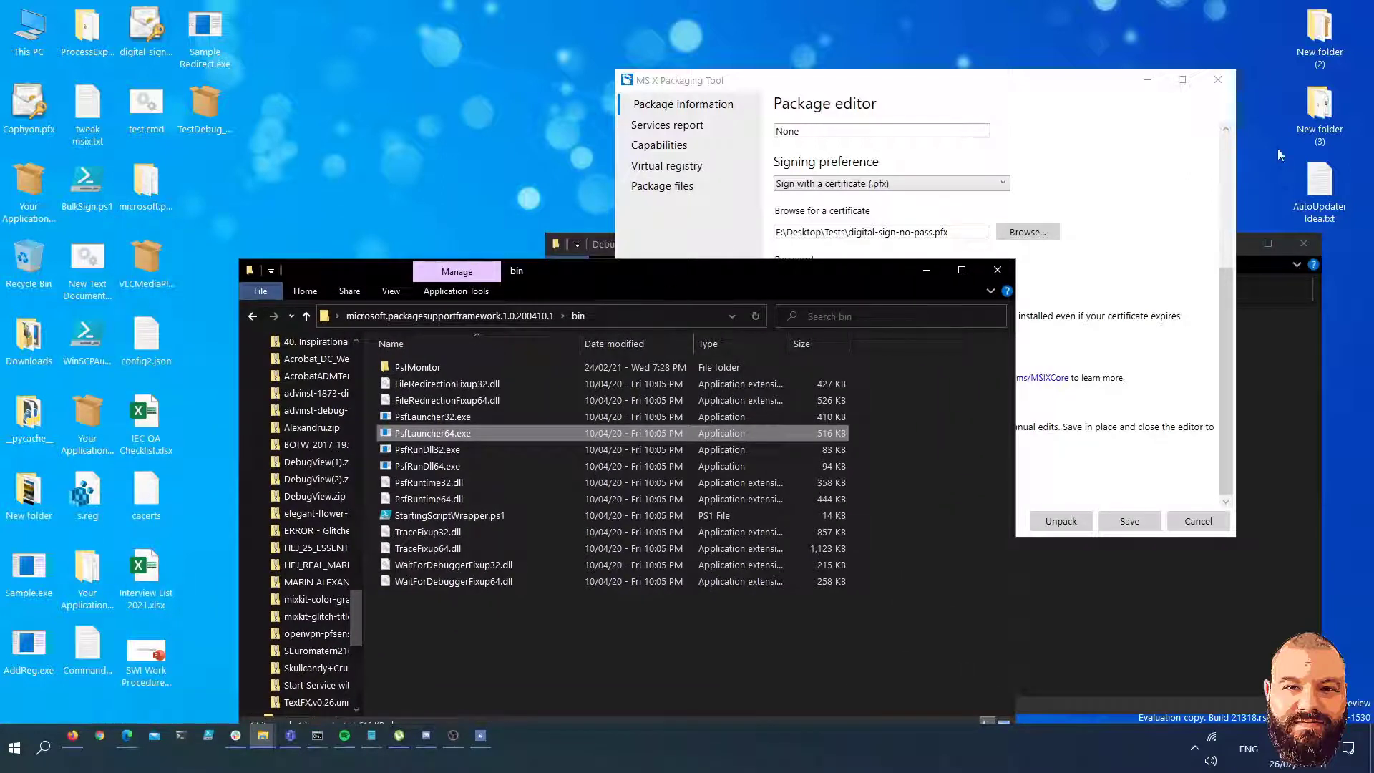
click(997, 80)
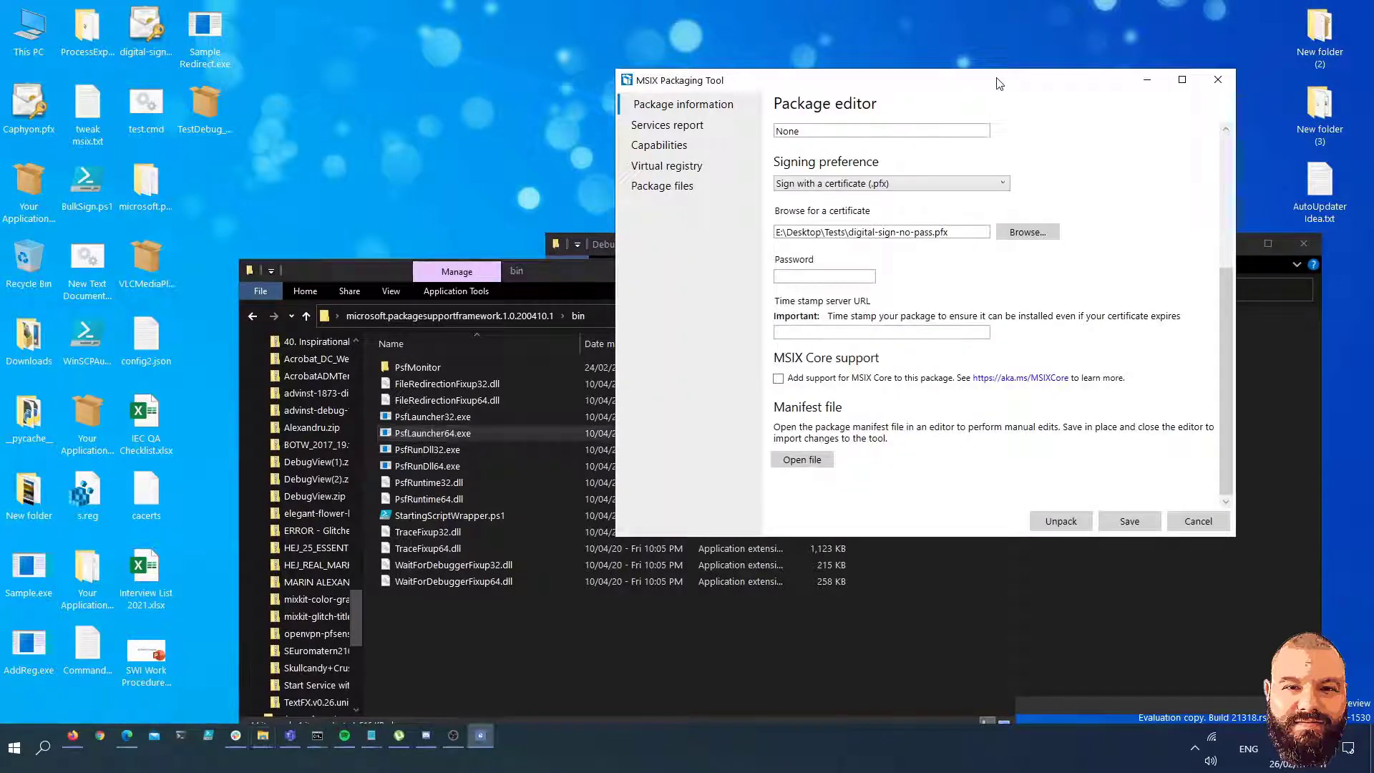
click(678, 188)
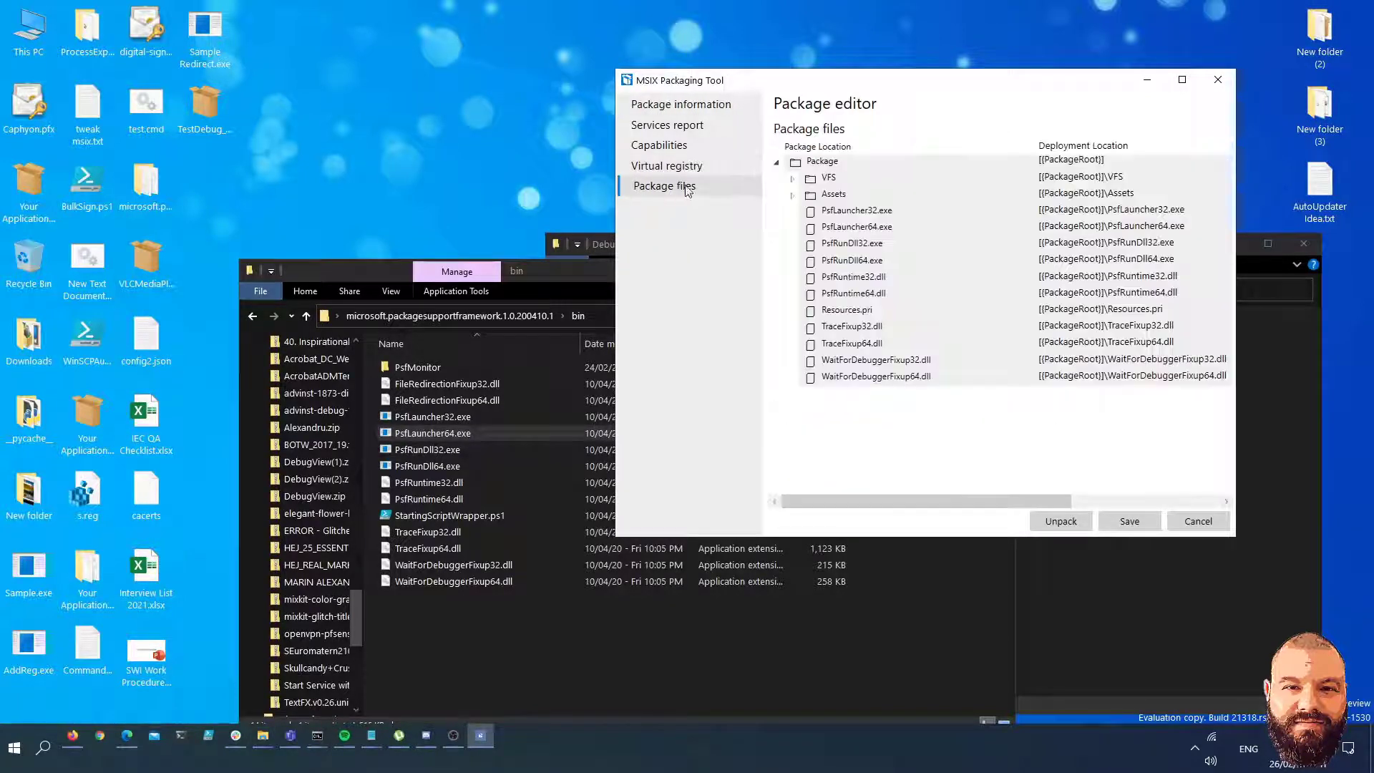
Reopen the manifest file from the package information, check the SAMPLEREDIRECT entry's executable and close the file.
click(691, 106)
scroll(961, 382, down, 3)
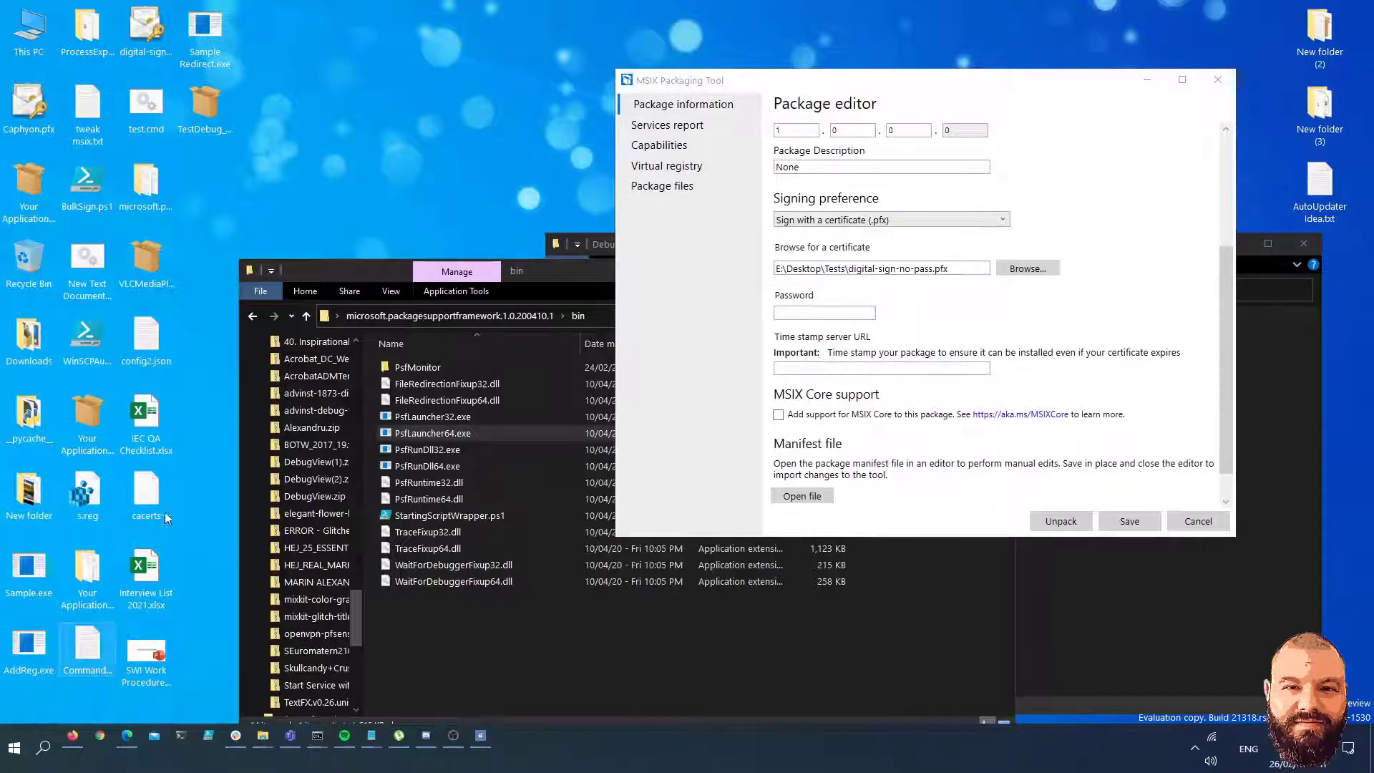
key(super)
key(Escape)
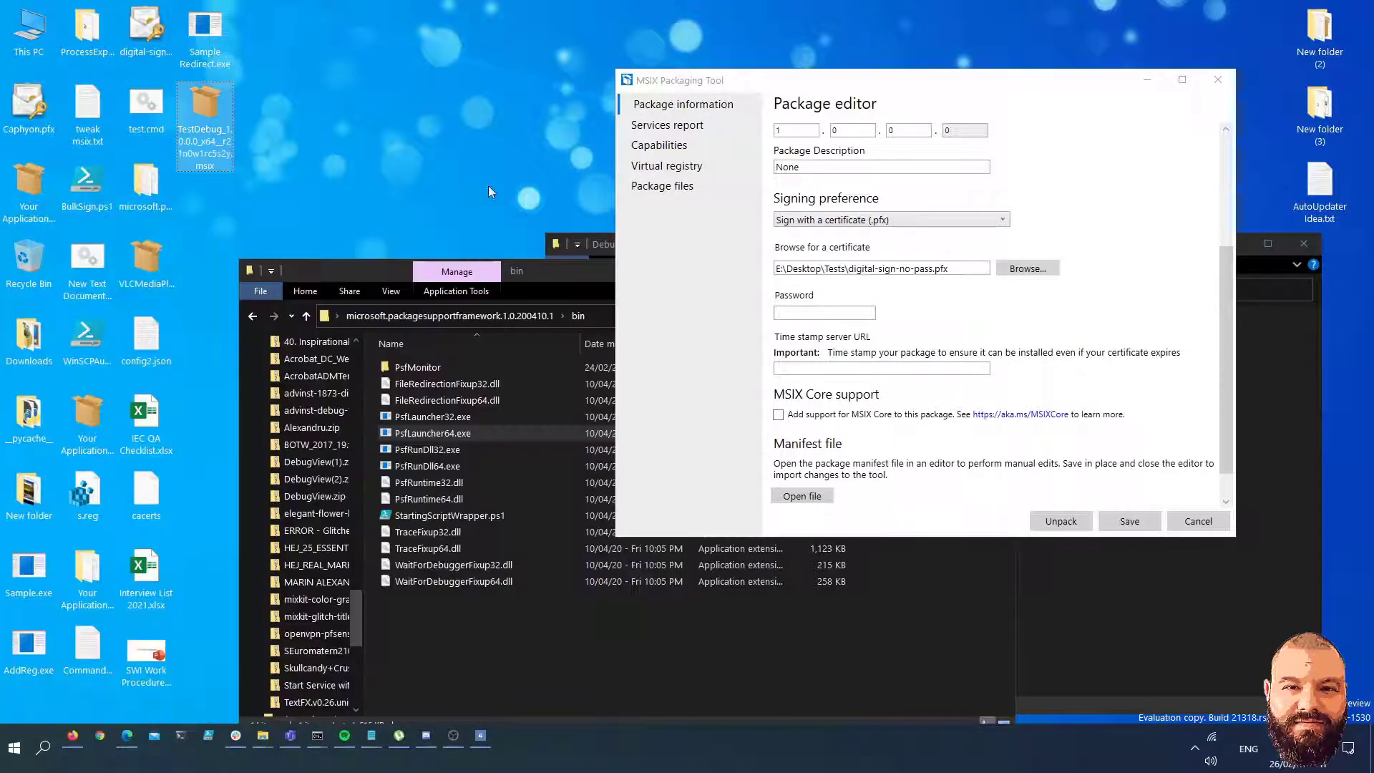
click(803, 495)
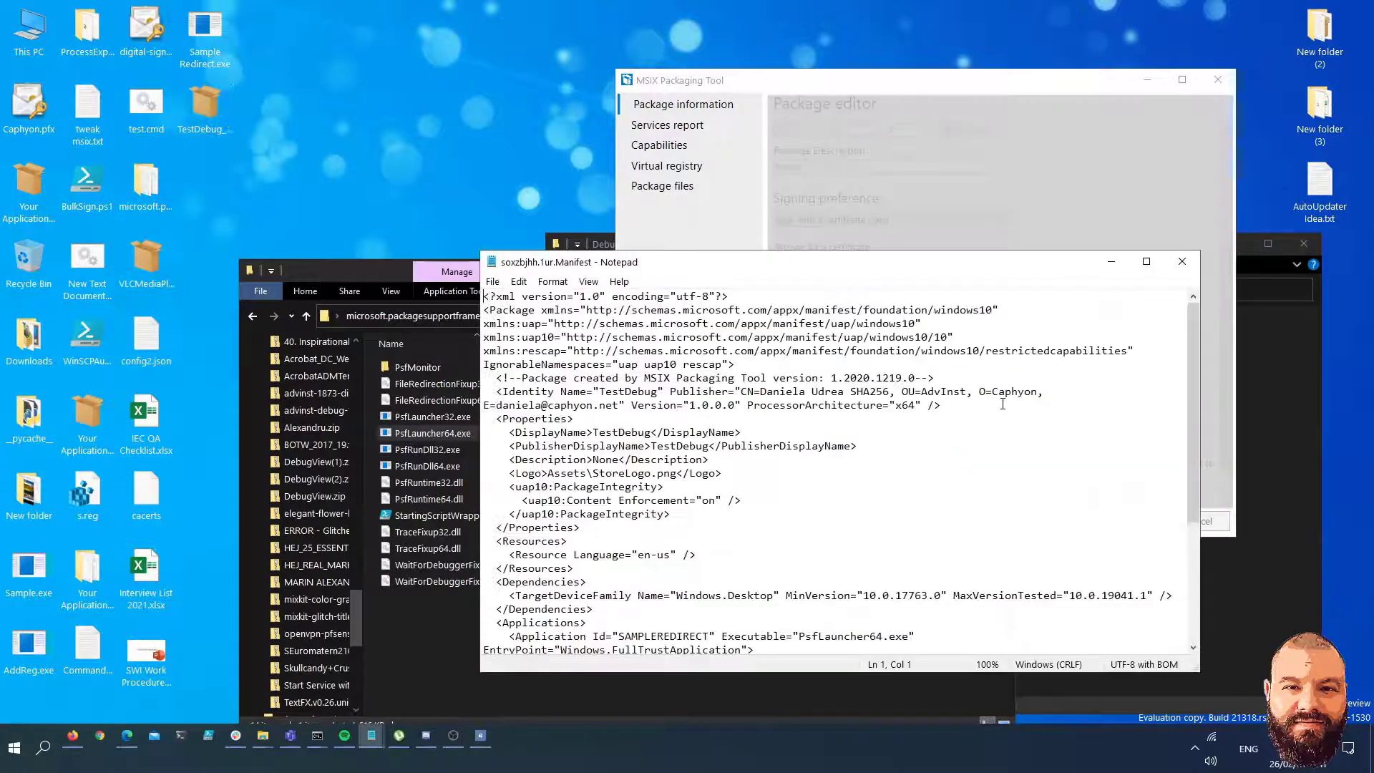
scroll(1014, 409, down, 2)
scroll(1013, 409, down, 3)
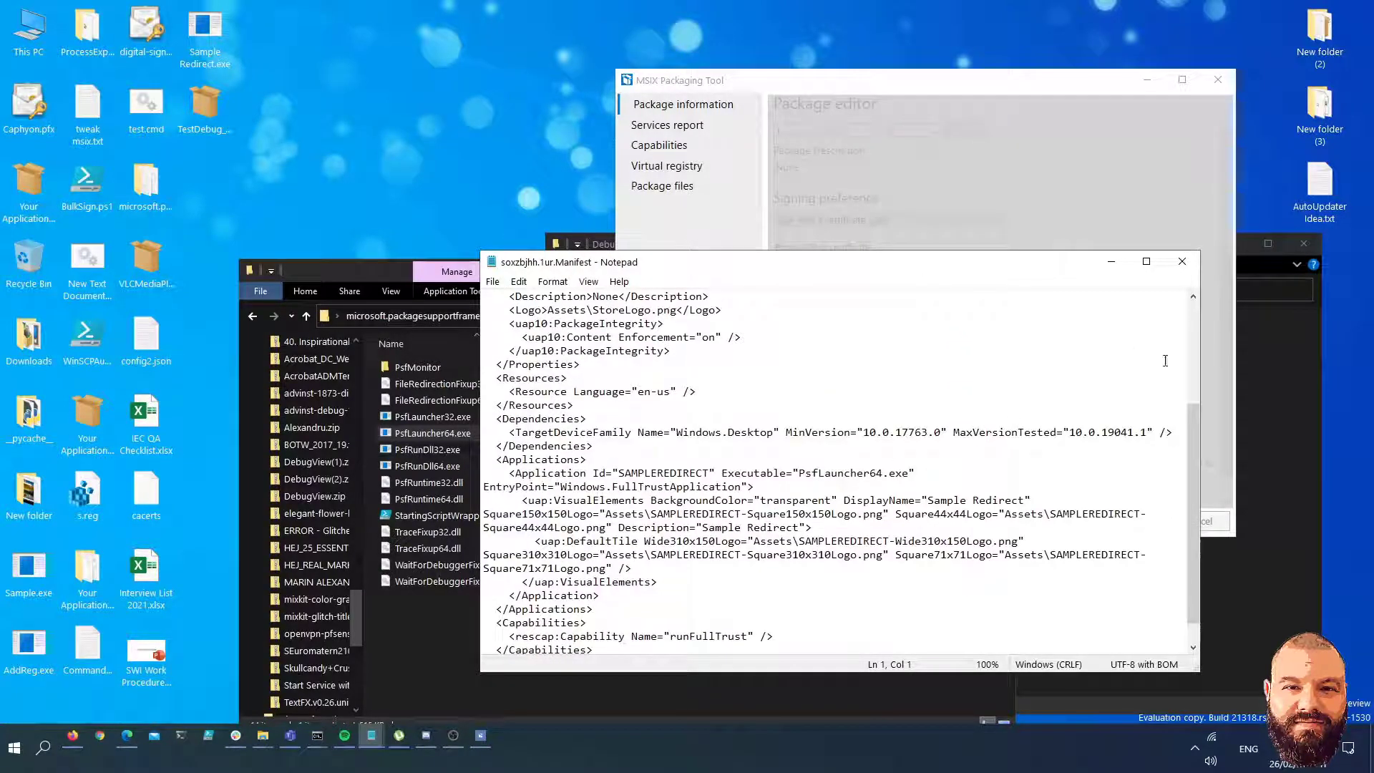
click(1183, 261)
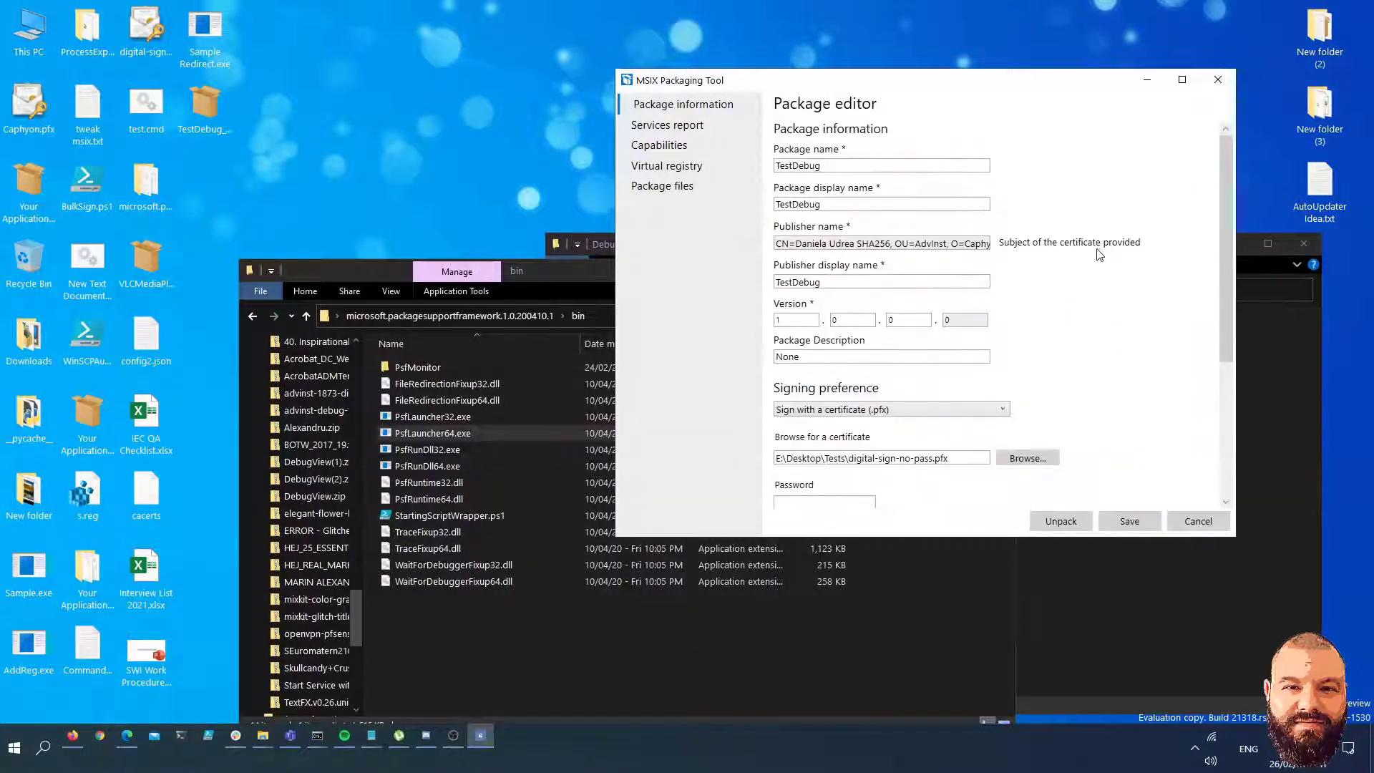
Review the PsfLauncher64.exe, TraceFixup32.dll and TraceFixup64.dll entries in the package files.
click(665, 188)
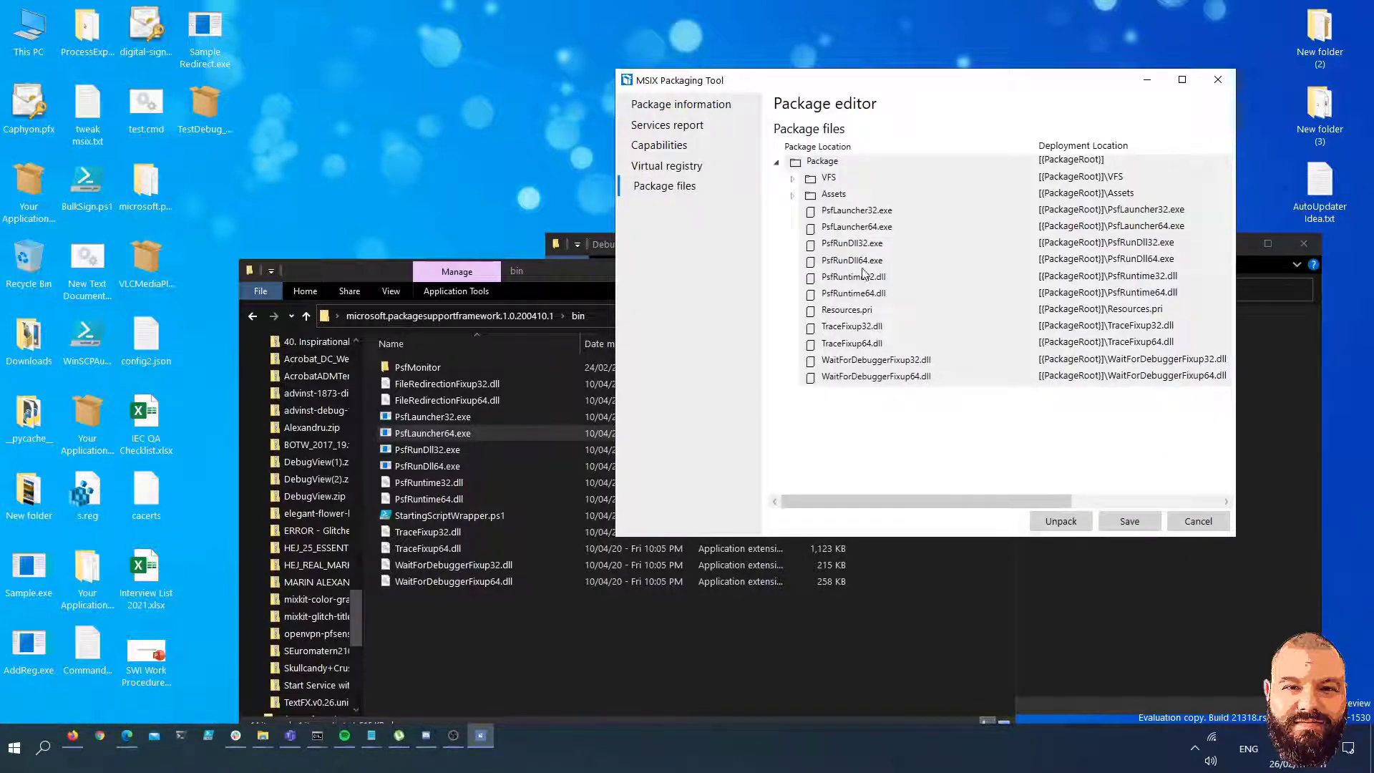
click(909, 223)
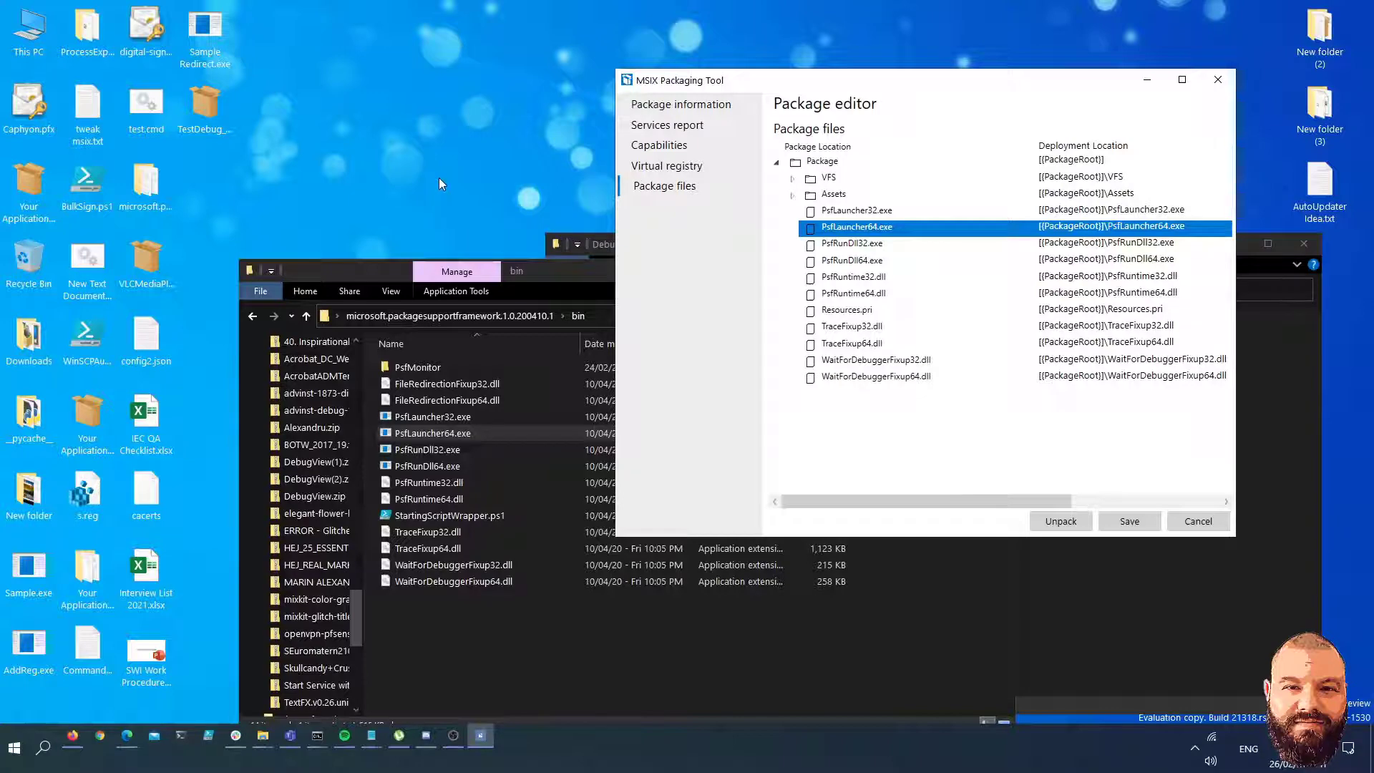
click(873, 329)
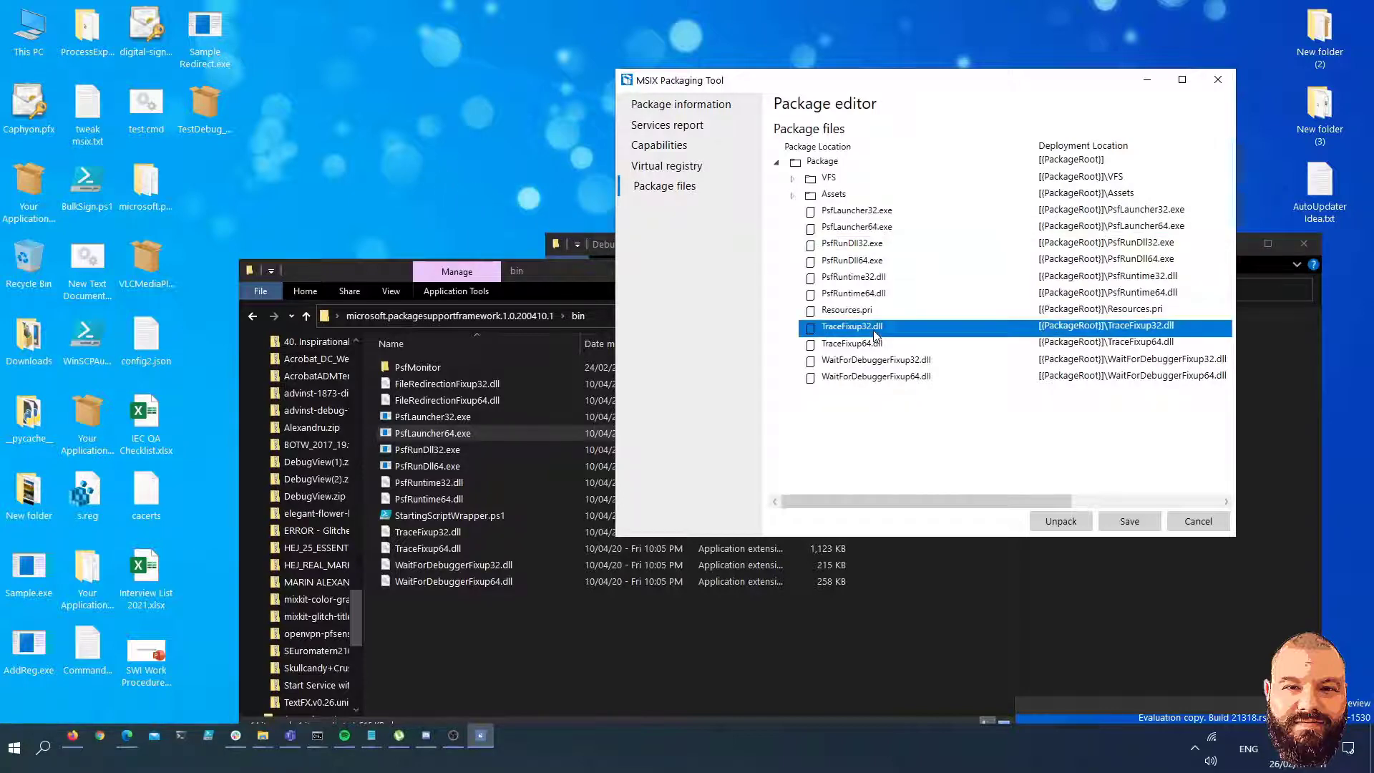
click(878, 345)
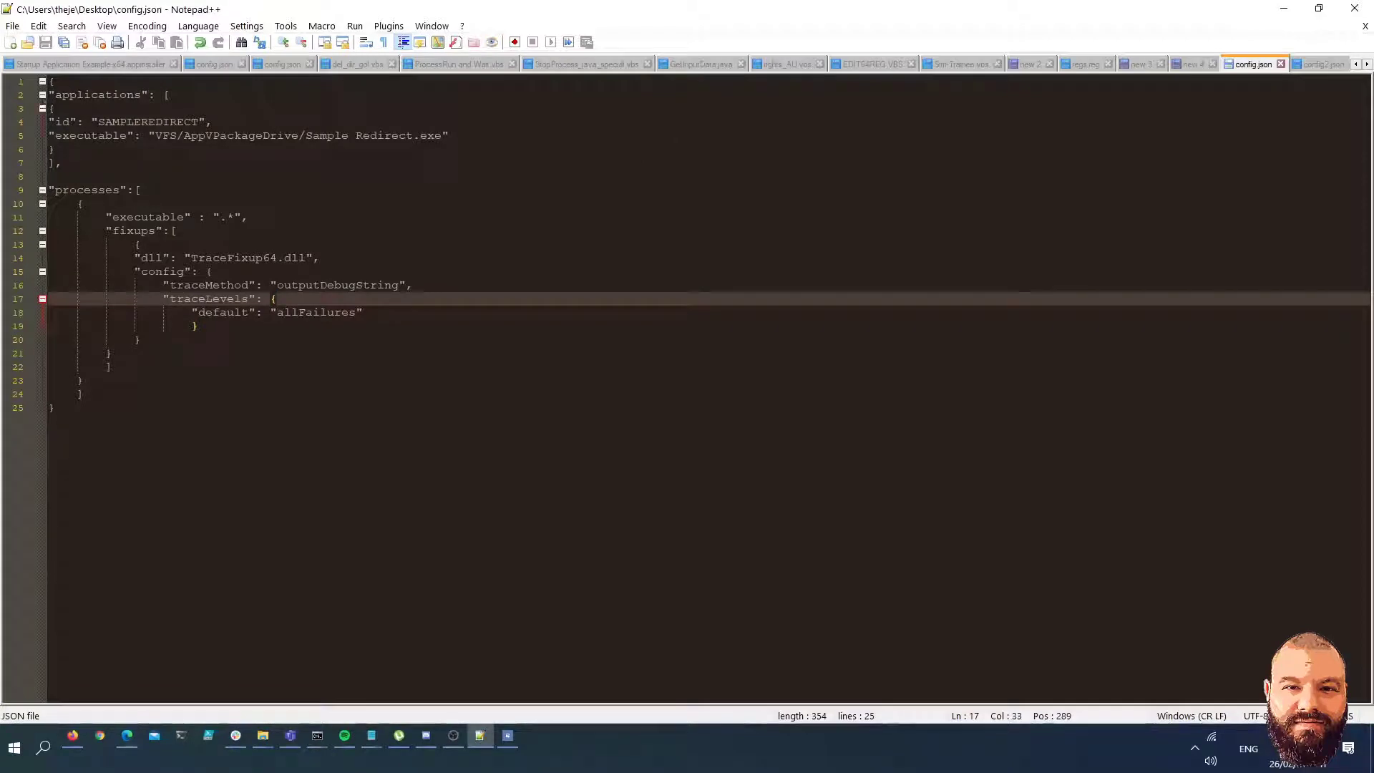
Examine the applications section of config.json in Notepad++, including the application's executable path.
drag(48, 94, 170, 95)
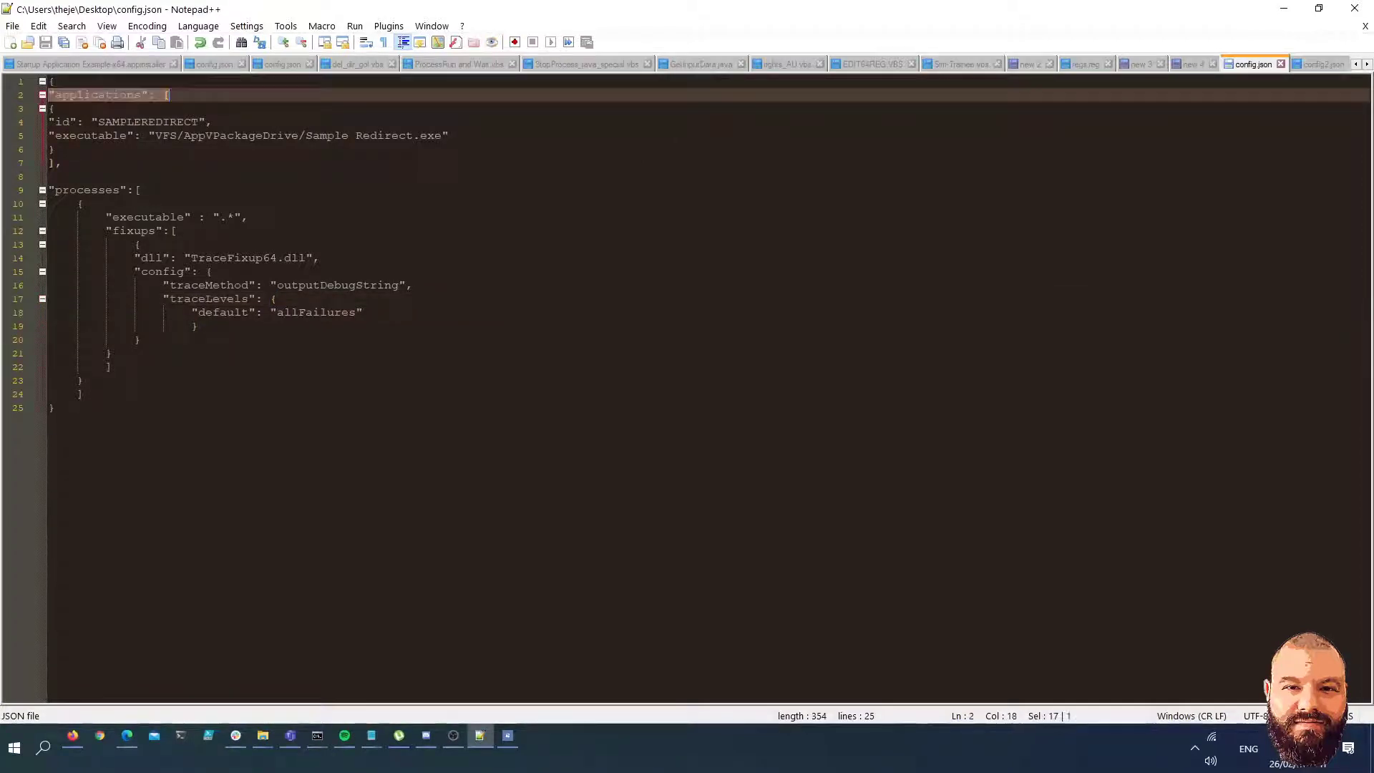
click(214, 102)
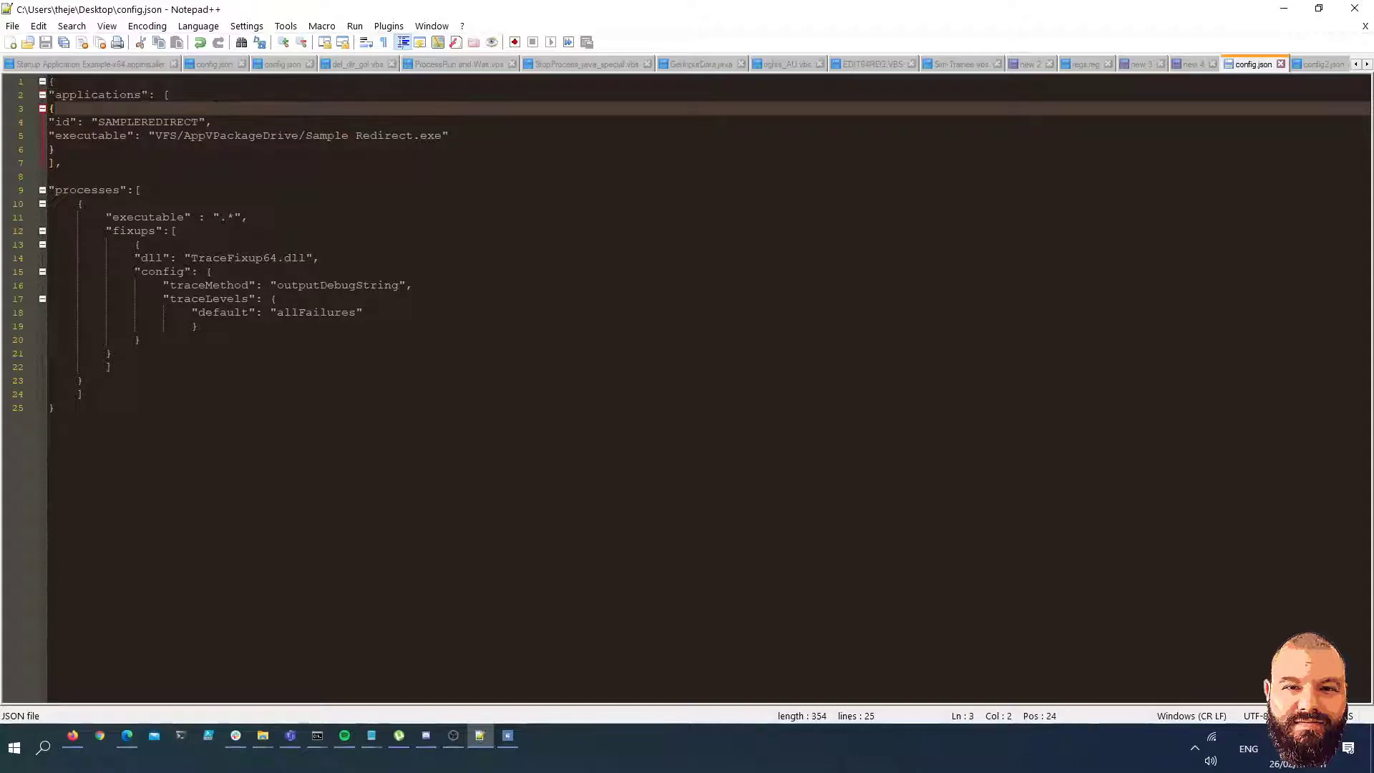
drag(449, 135, 48, 136)
click(385, 135)
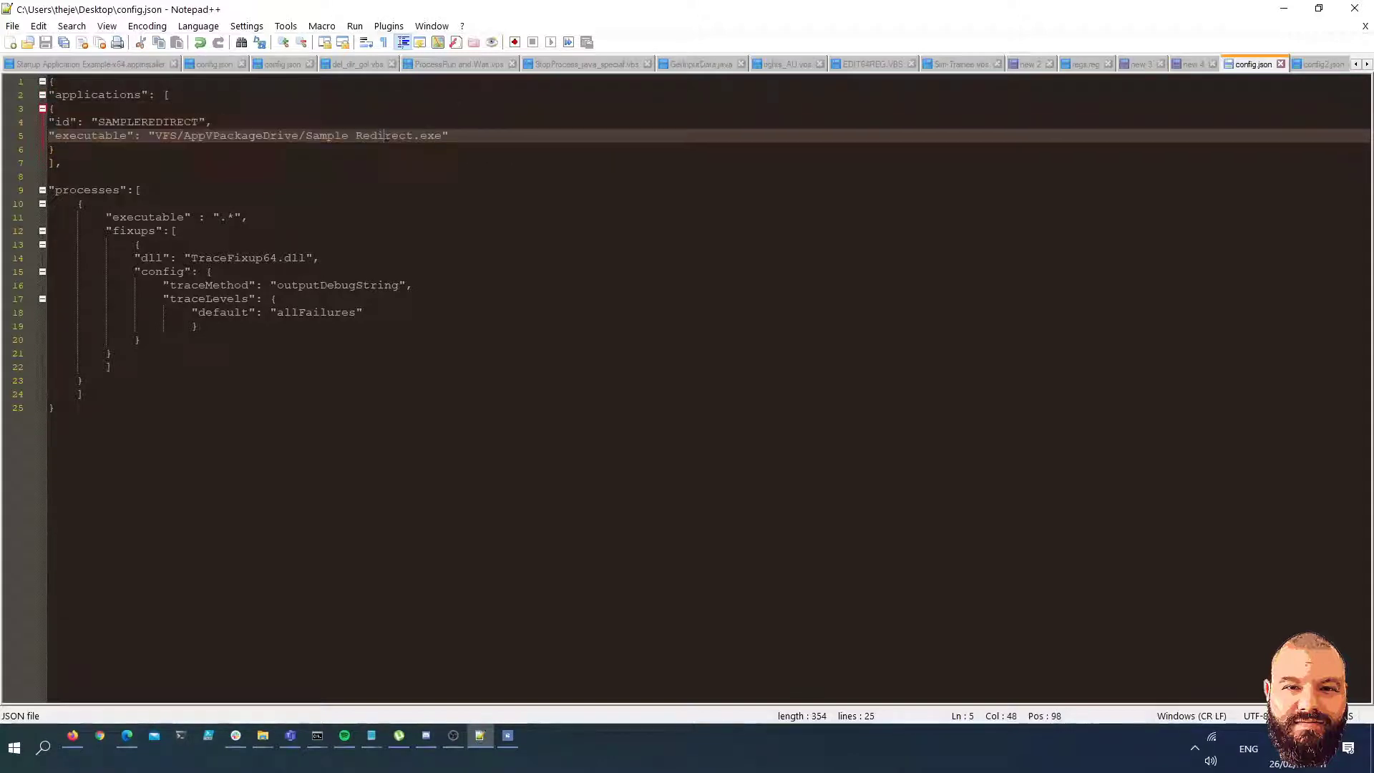
Revisit the manifest file option in the MSIX Packaging Tool's package information, then examine the application's executable path in config.json again.
click(507, 735)
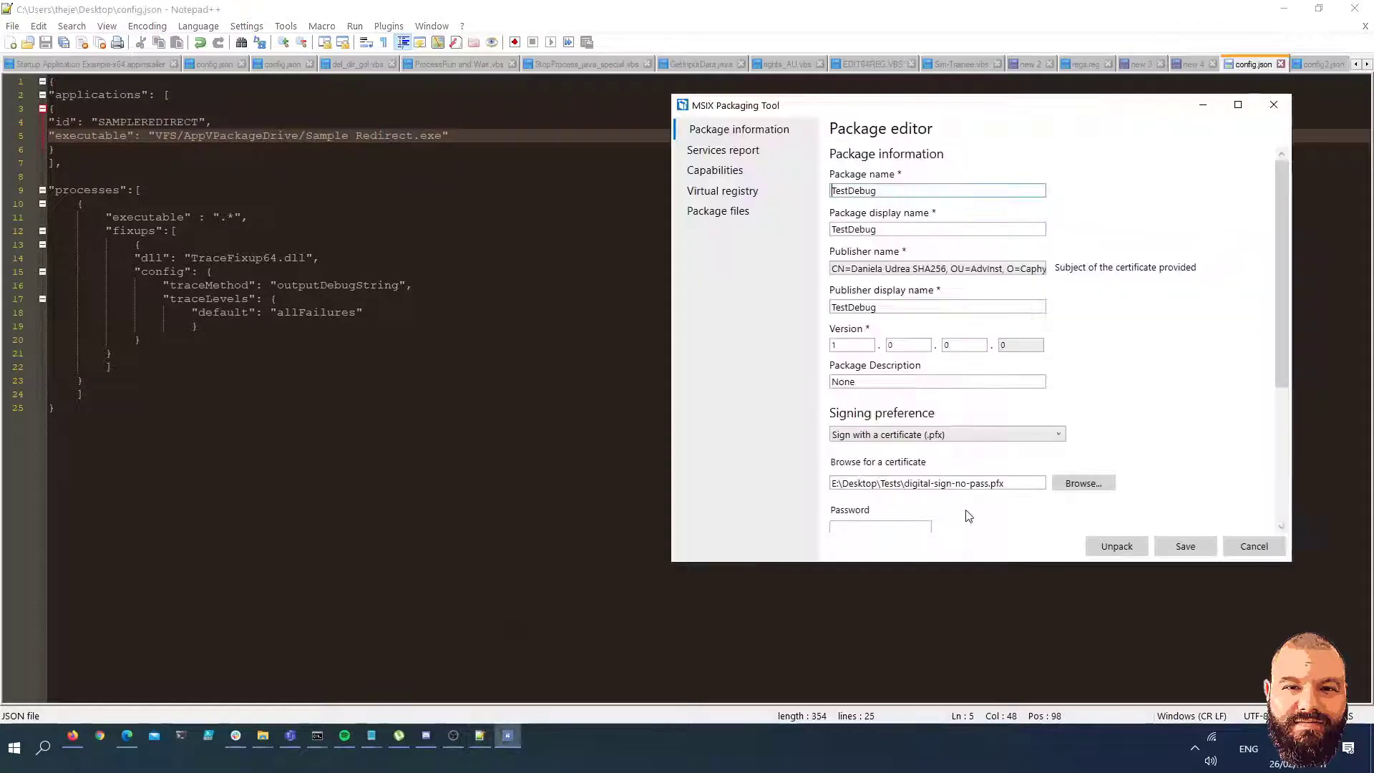
scroll(966, 512, down, 3)
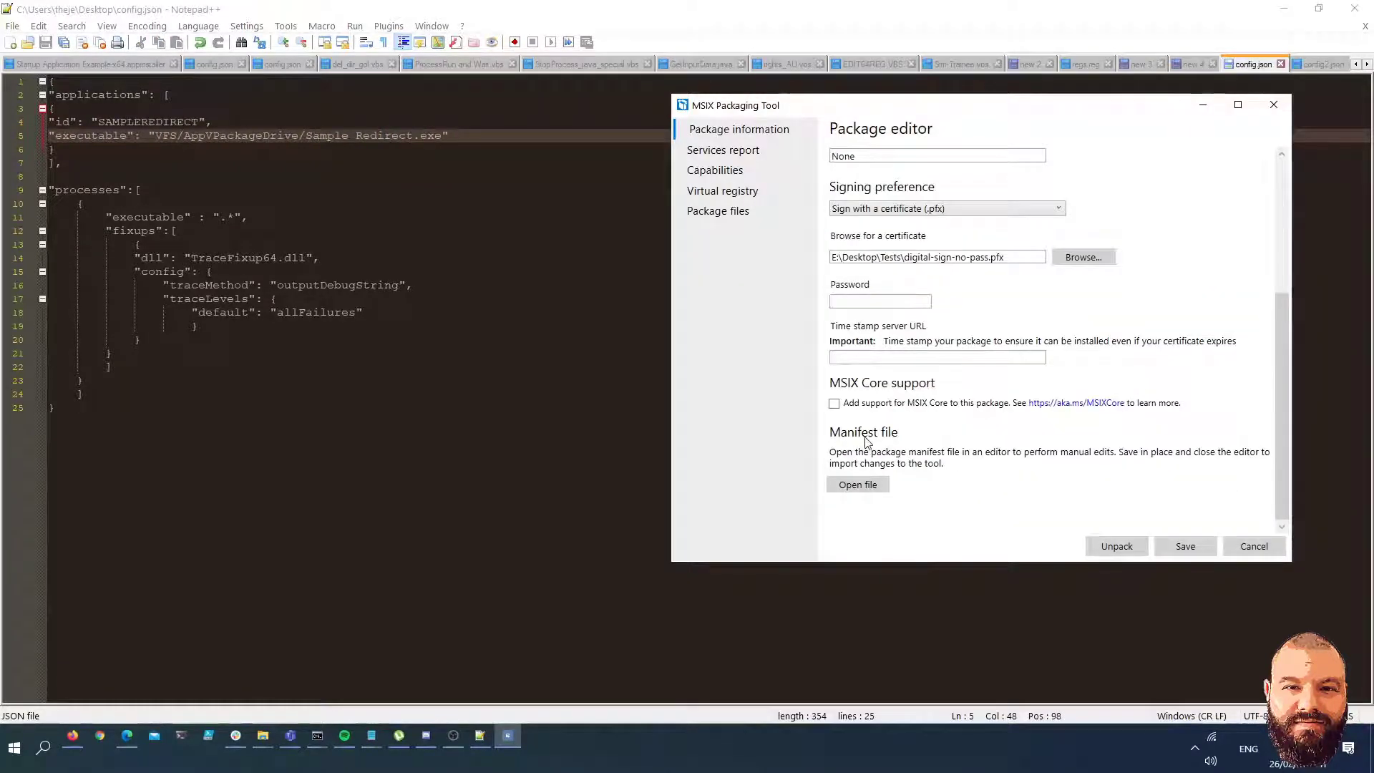
click(862, 485)
click(484, 137)
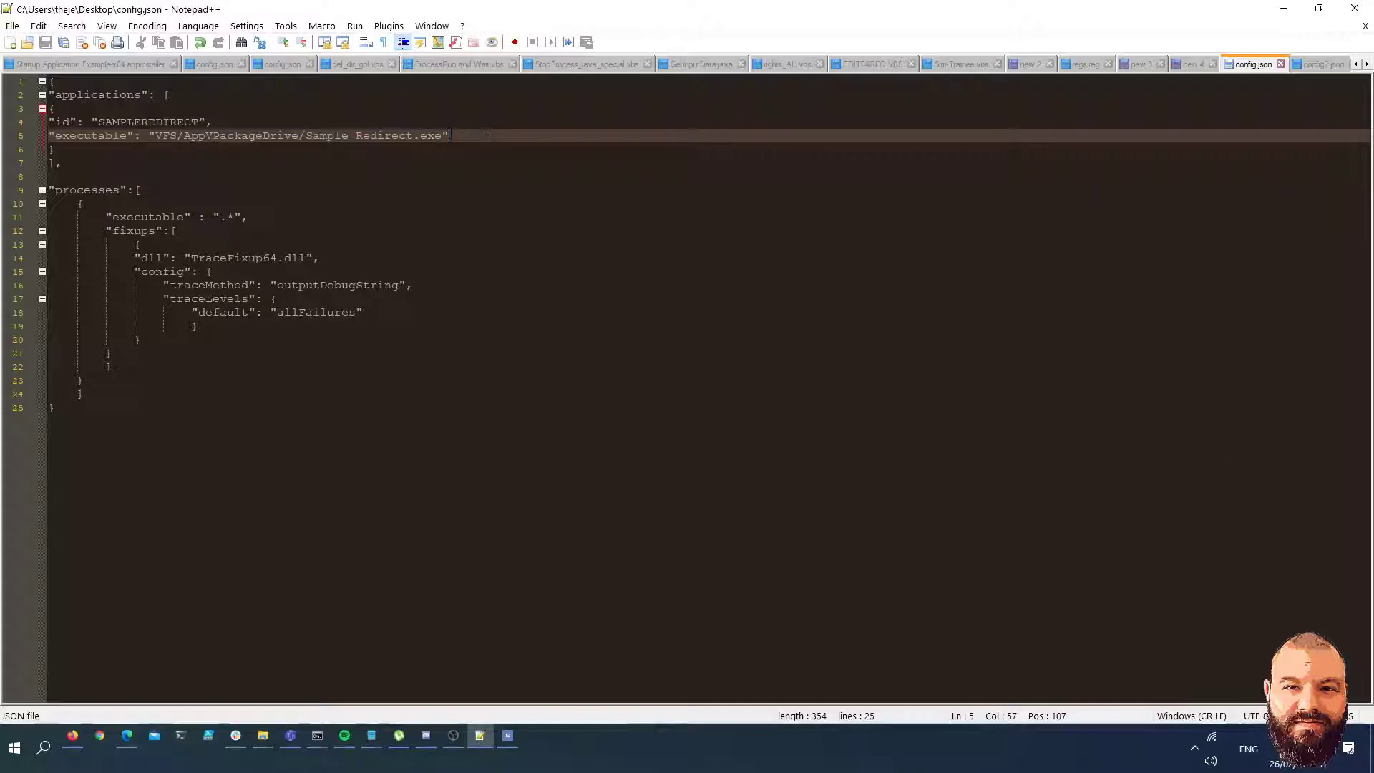
drag(486, 136, 308, 136)
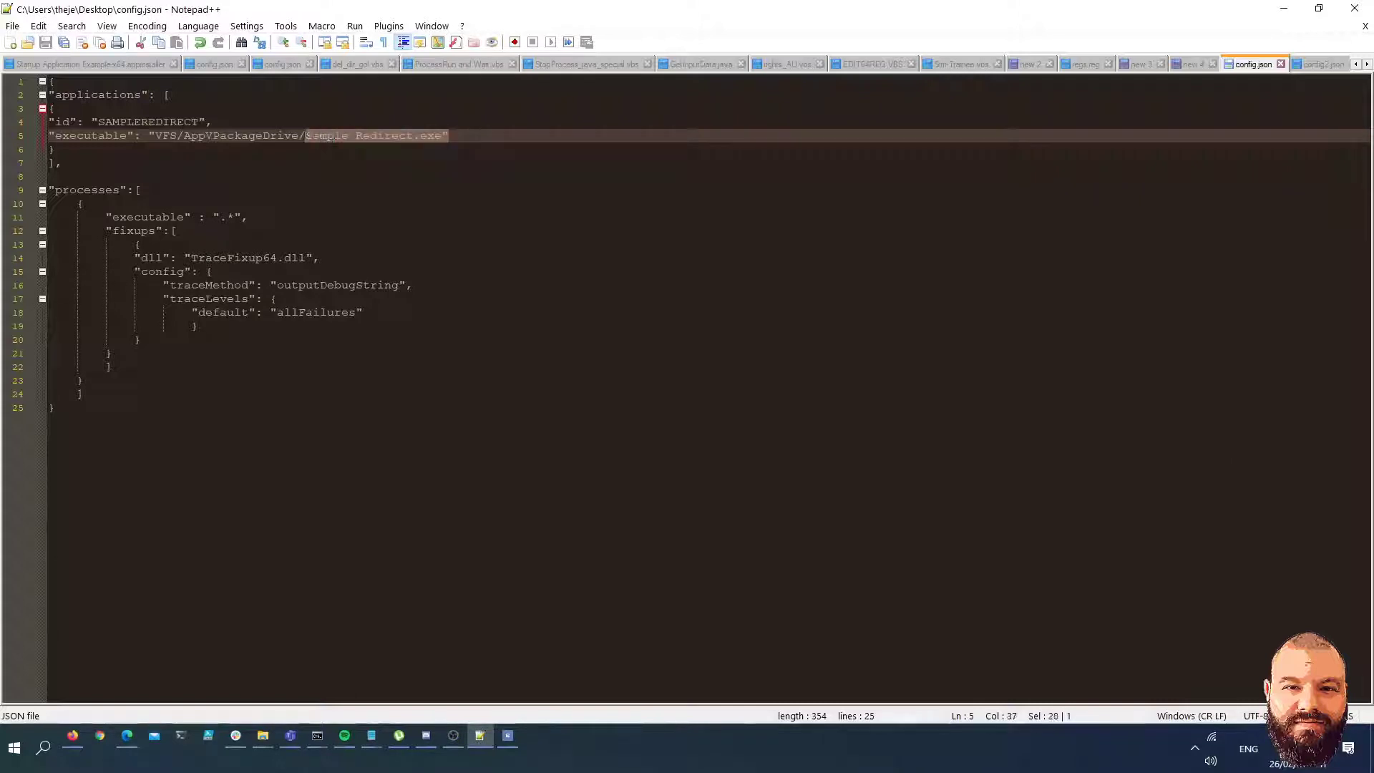
click(466, 135)
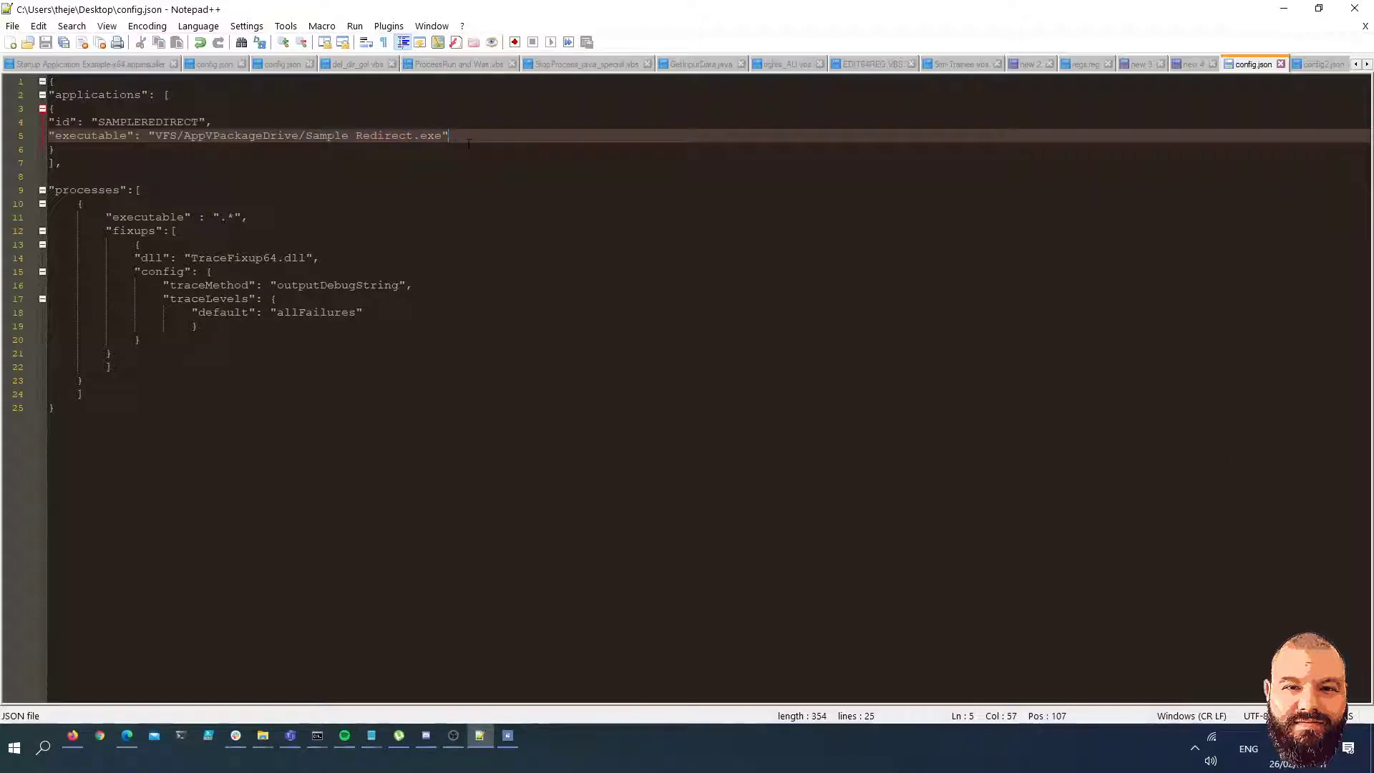
Examine the processes section of config.json, including its executable pattern and the start of the fixups list.
drag(55, 190, 249, 217)
click(249, 220)
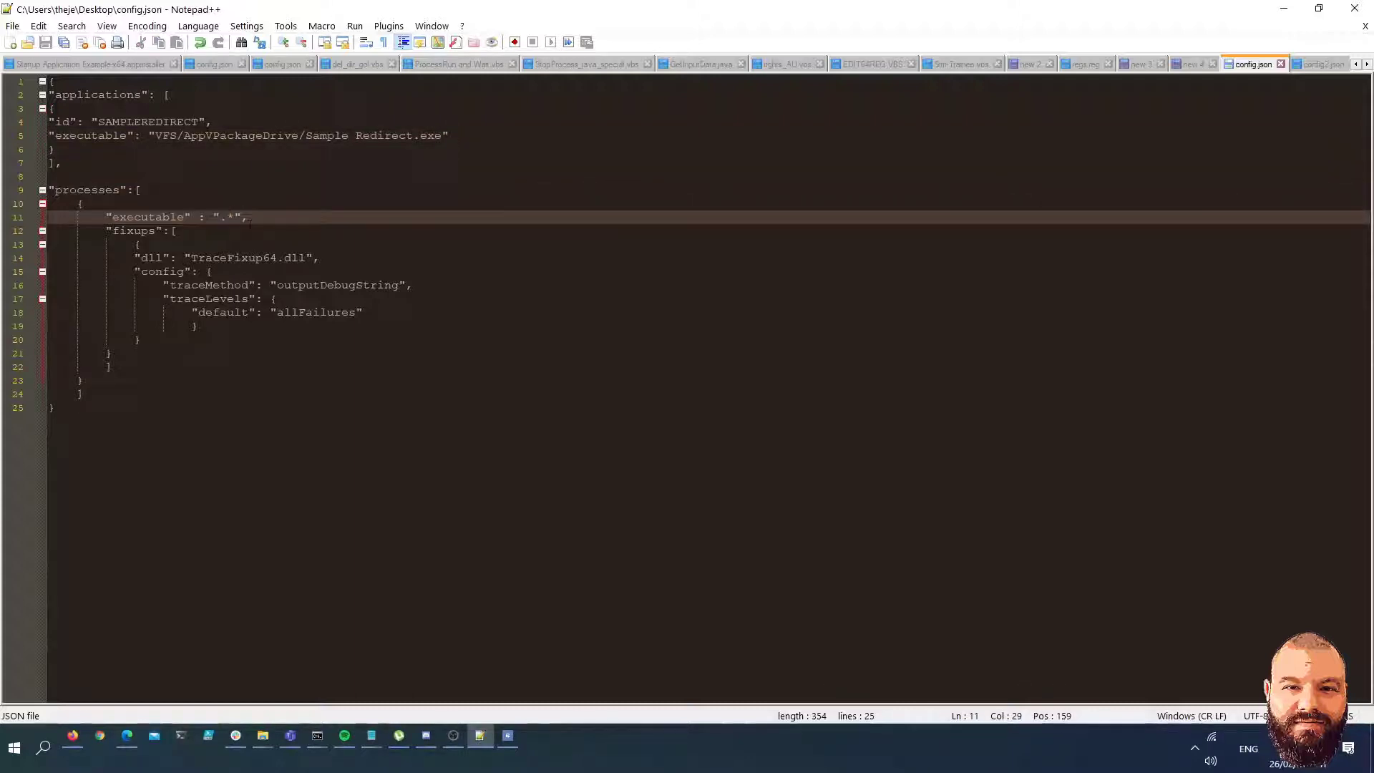
drag(220, 217, 242, 217)
click(176, 230)
drag(106, 231, 188, 231)
click(188, 231)
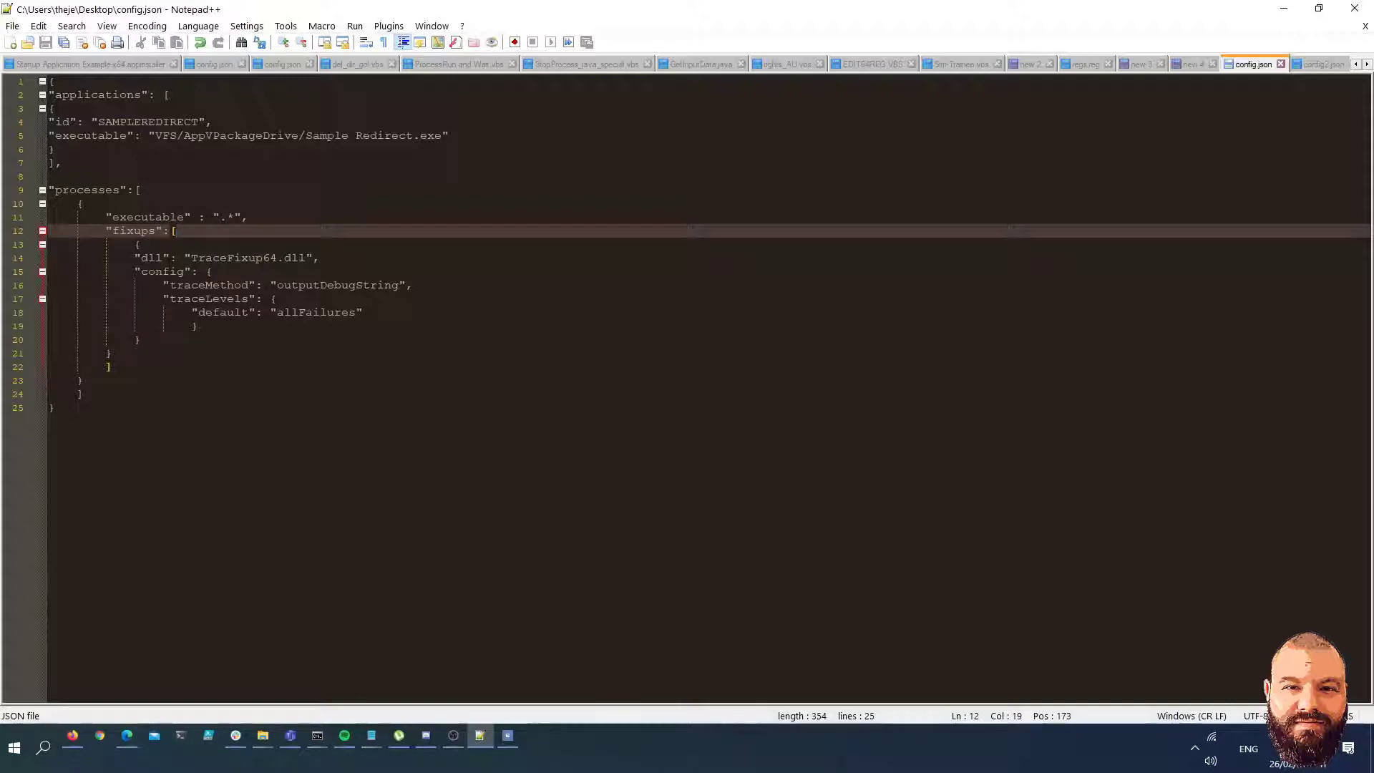
Examine the fixup's dll name, traceMethod value and default trace level in config.json.
drag(185, 258, 267, 259)
click(348, 259)
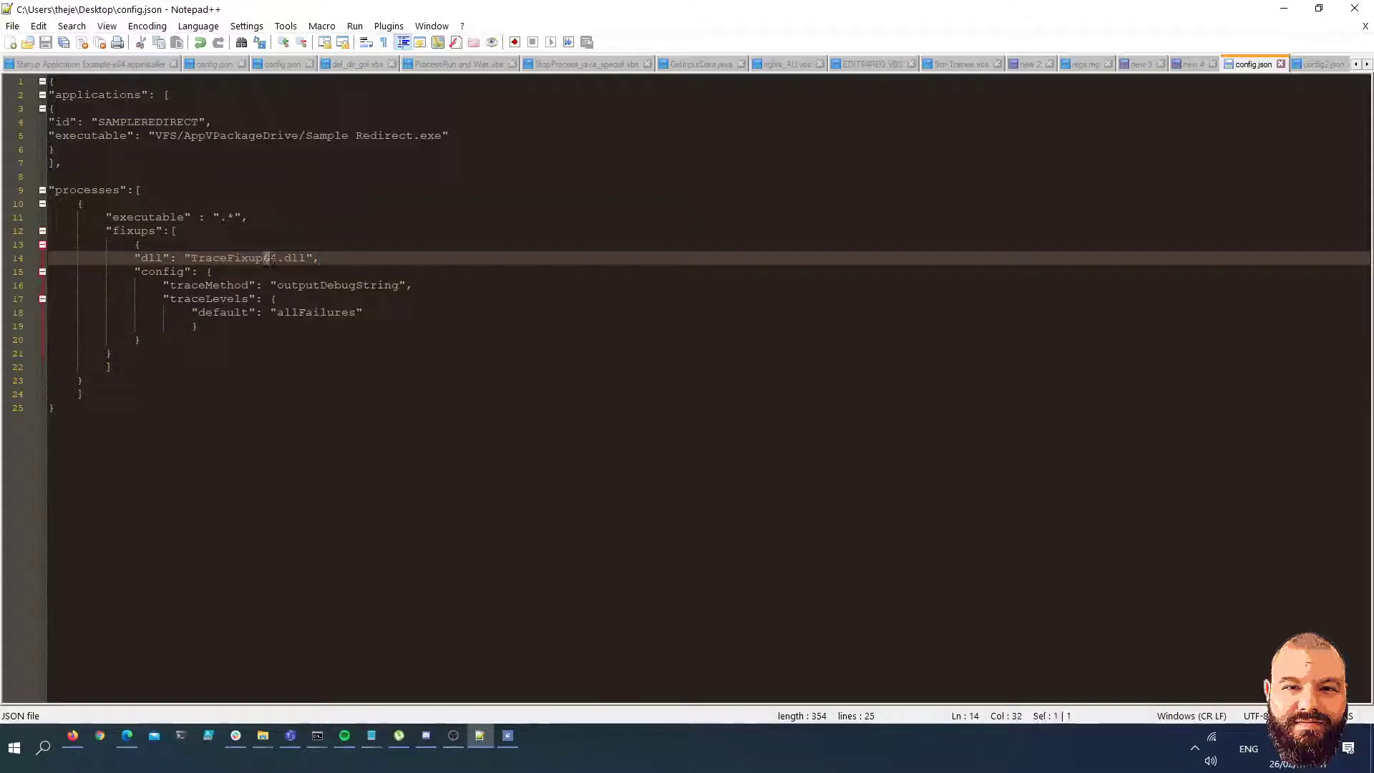
key(Down)
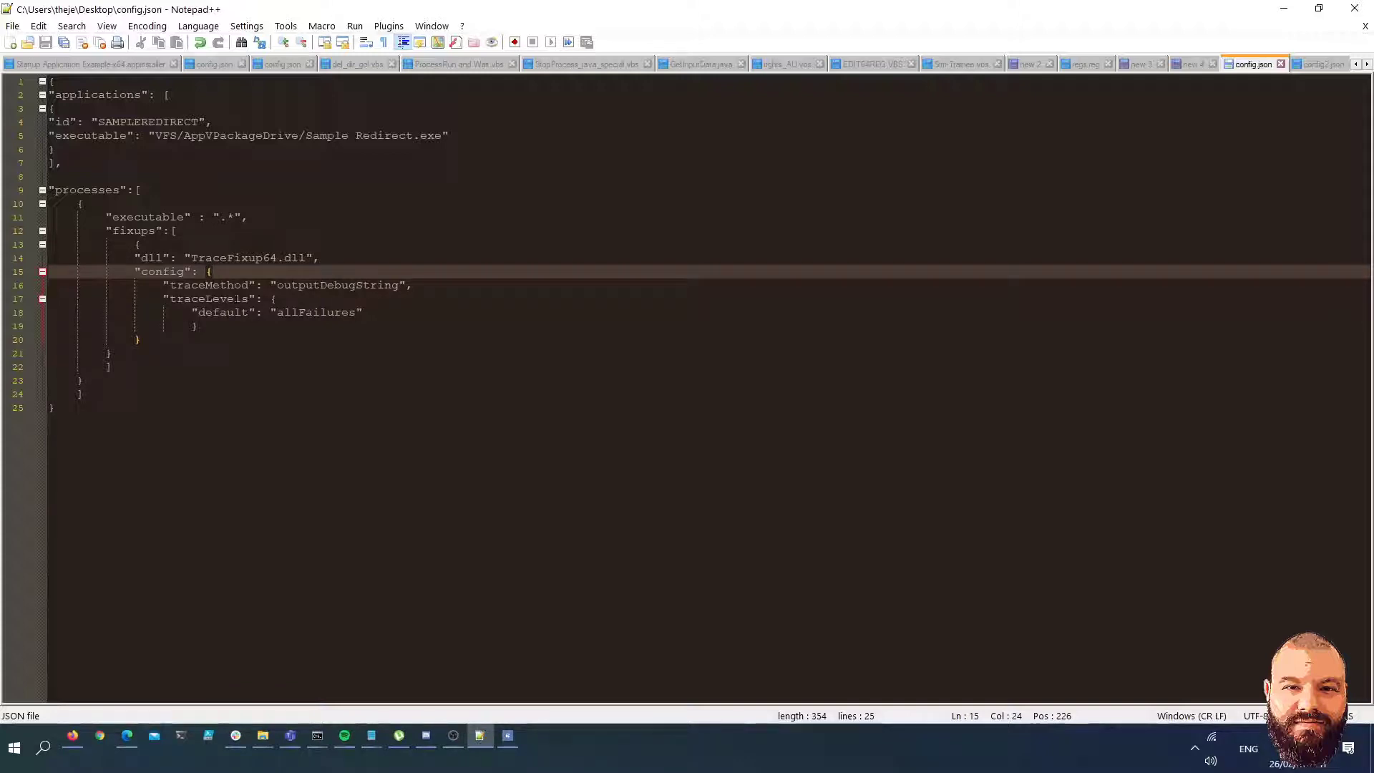
double_click(319, 285)
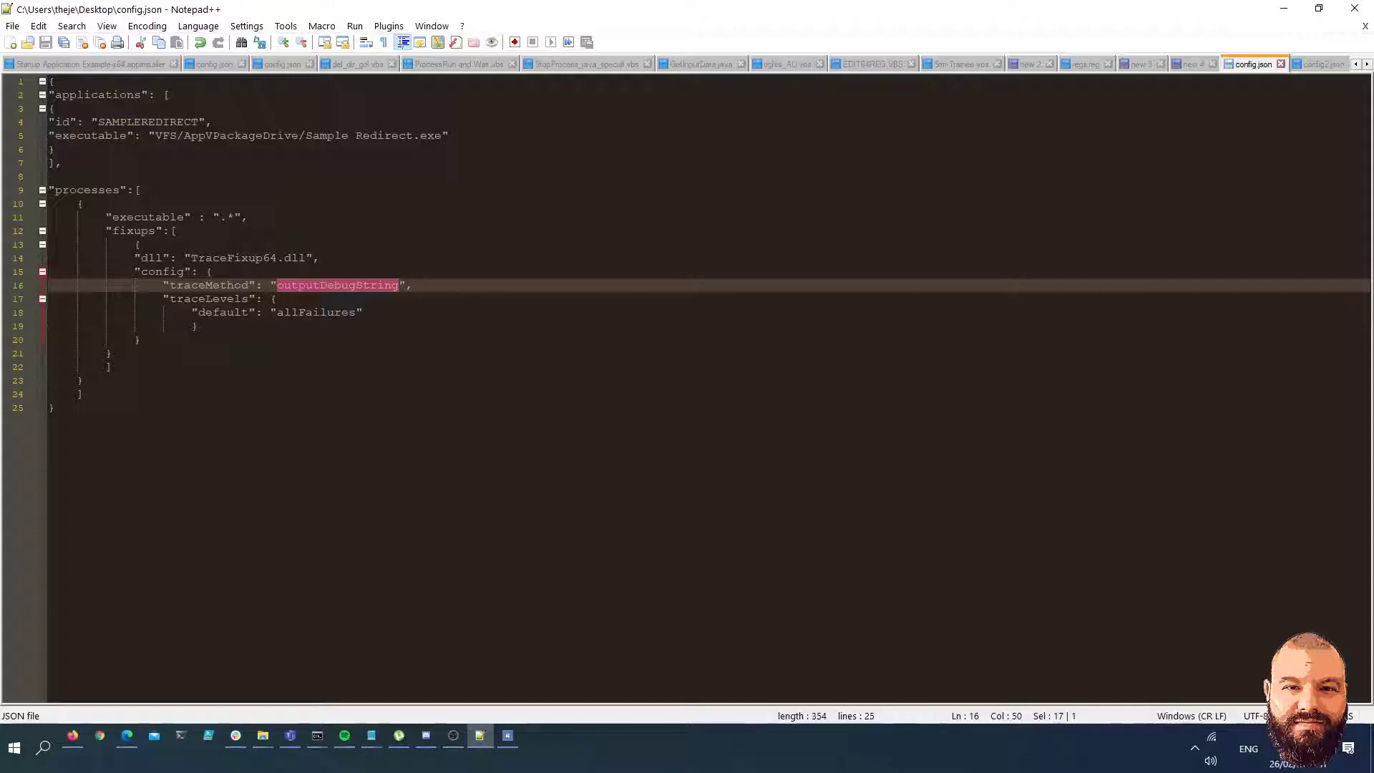
click(327, 312)
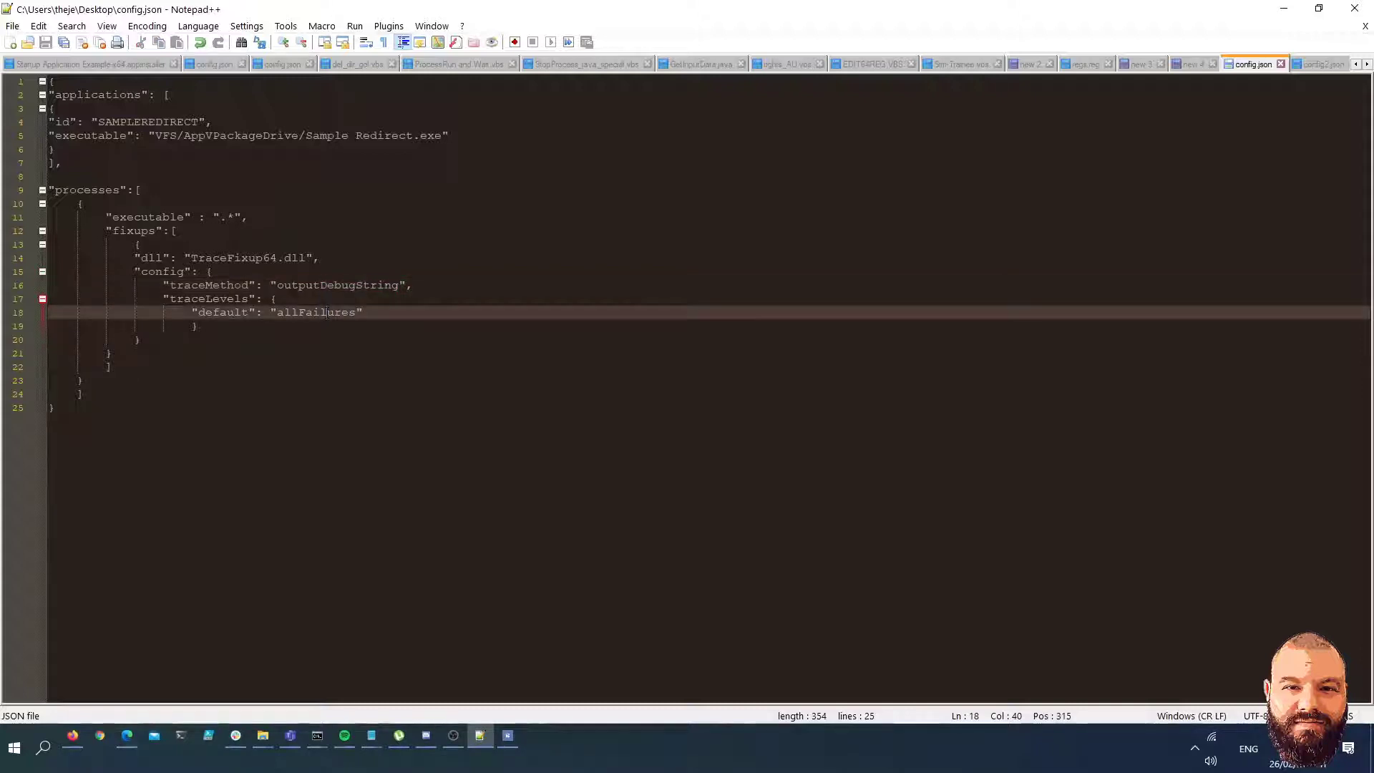
double_click(327, 312)
click(113, 353)
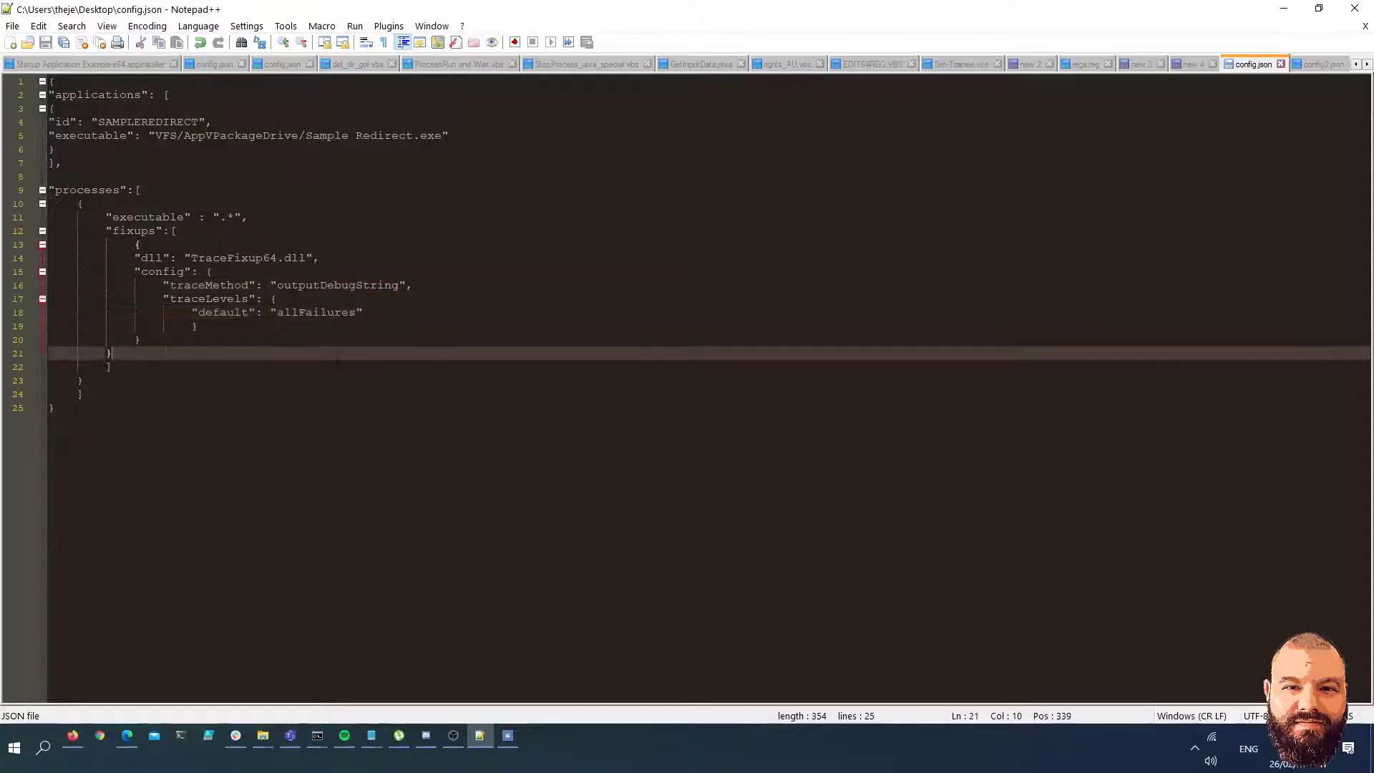
Examine the Trace Fixup readme on GitHub in Edge, covering its configuration properties, function types and trace level values.
click(333, 312)
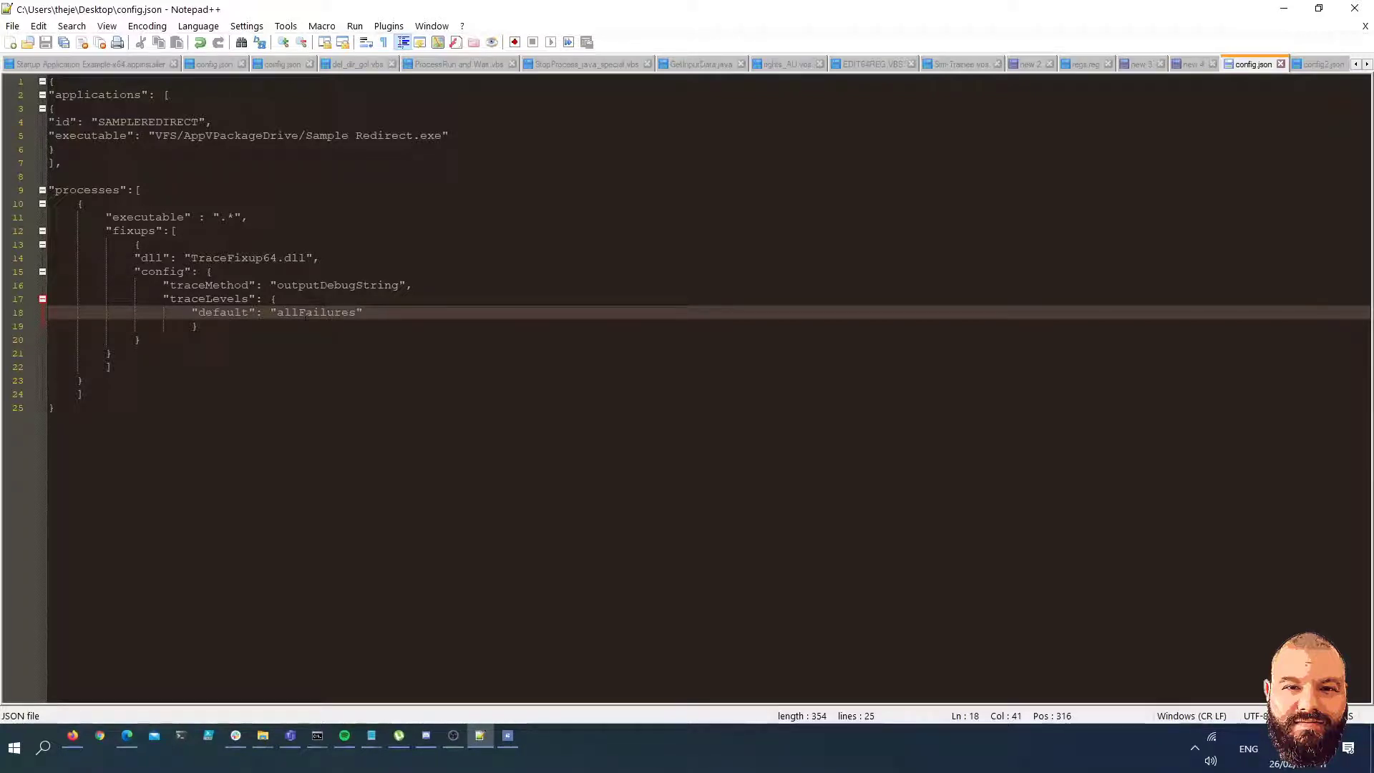
click(127, 735)
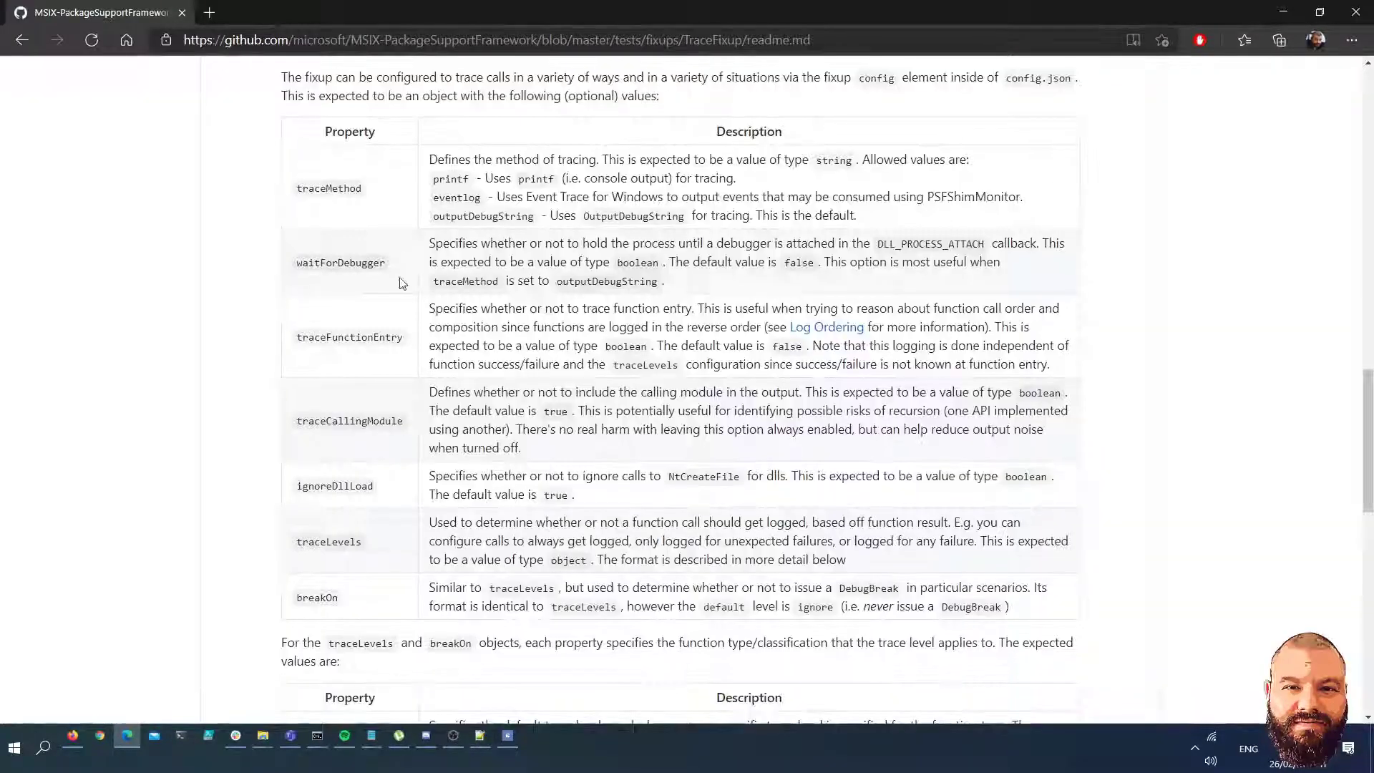
scroll(397, 207, down, 10)
scroll(412, 254, up, 10)
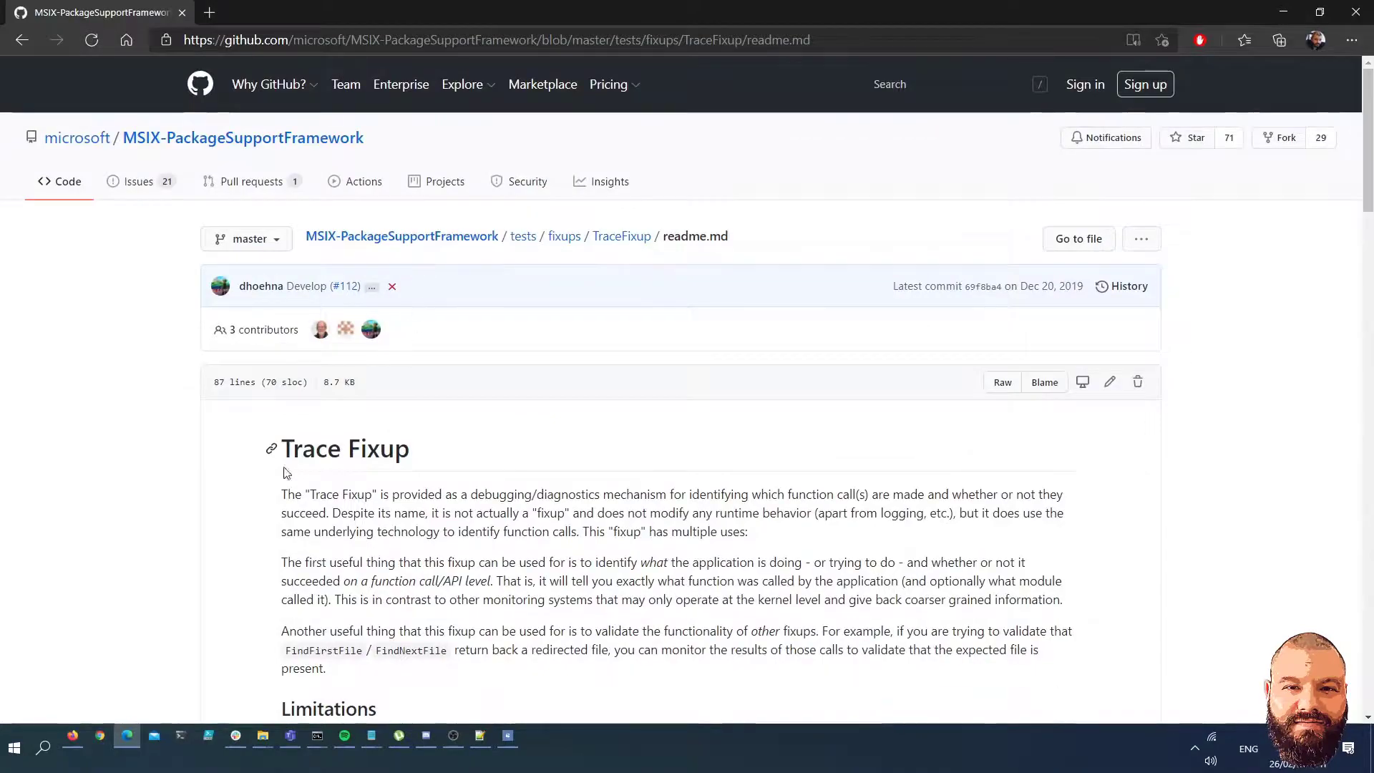
scroll(308, 408, down, 20)
scroll(264, 338, up, 2)
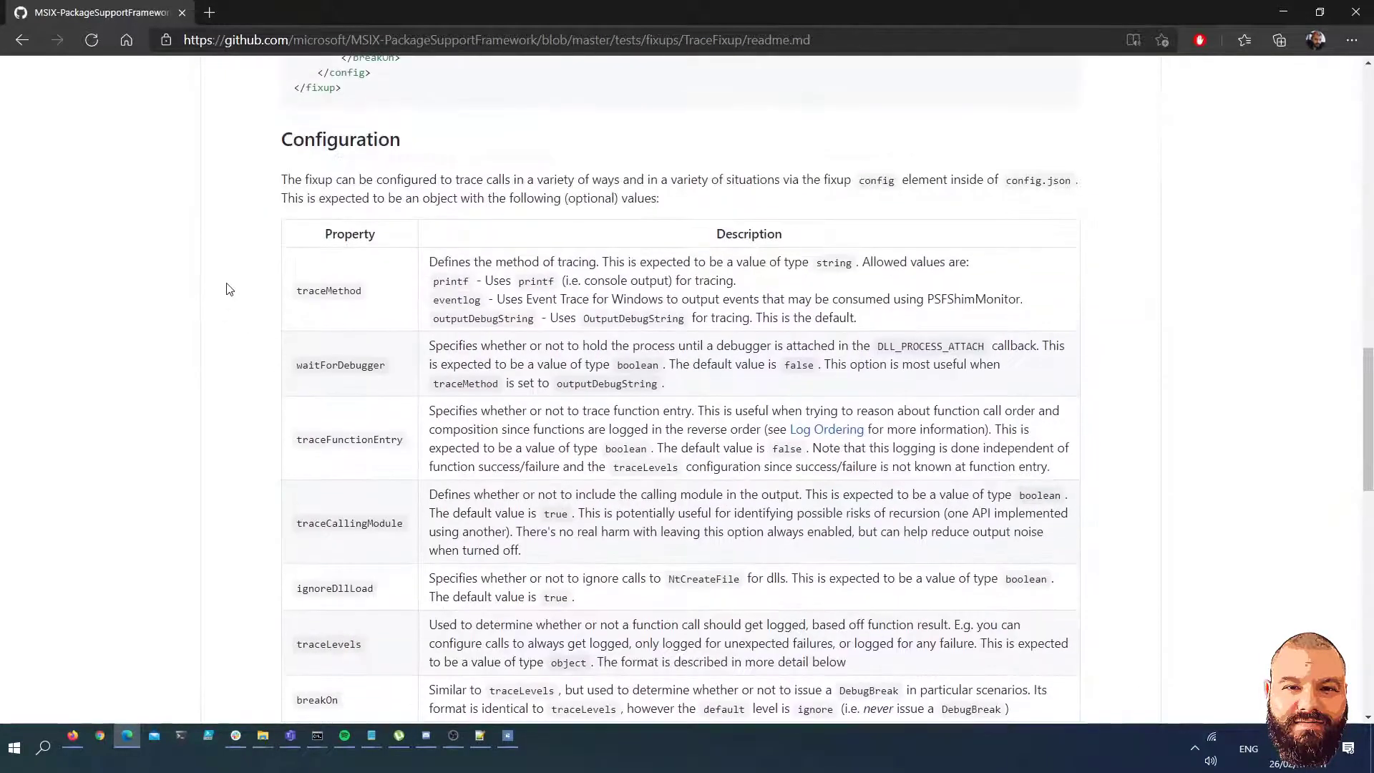
scroll(232, 288, down, 8)
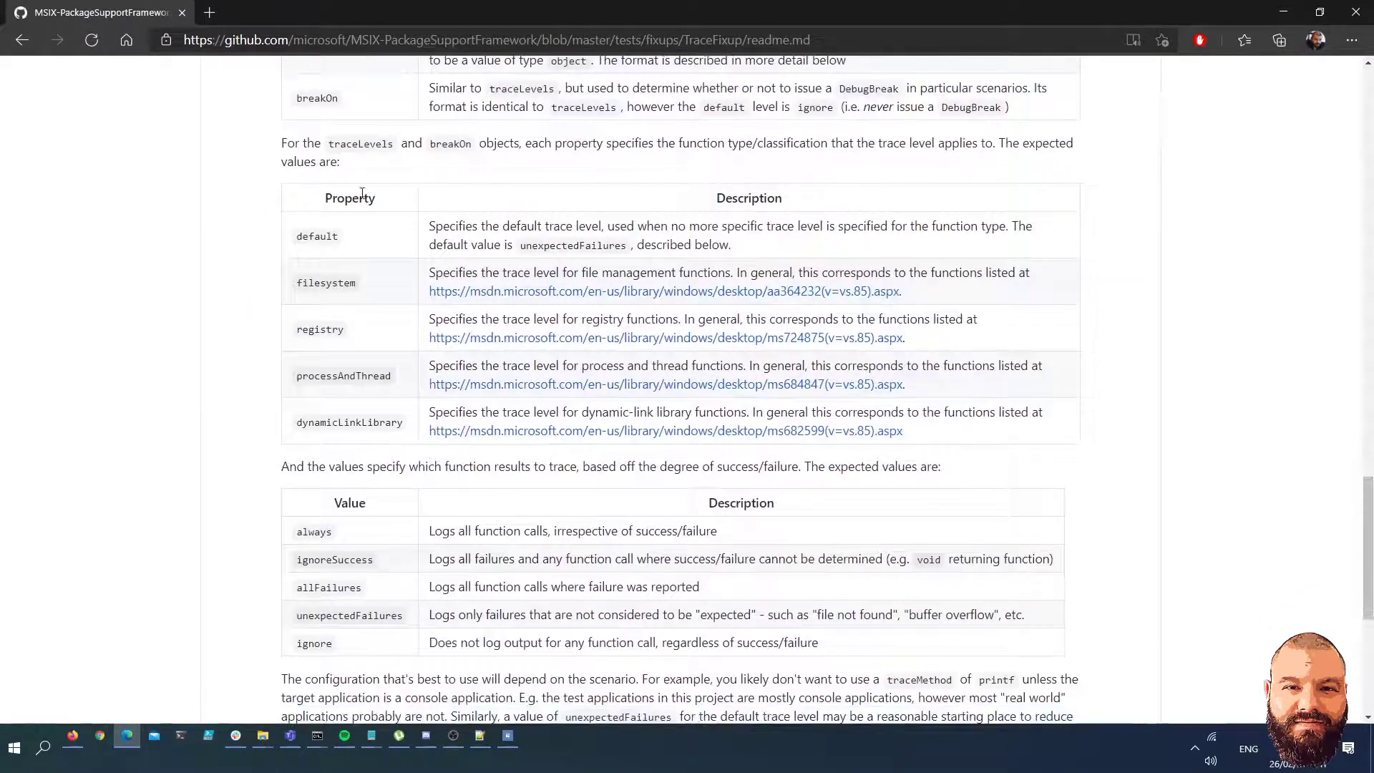
scroll(265, 200, down, 6)
scroll(279, 301, up, 9)
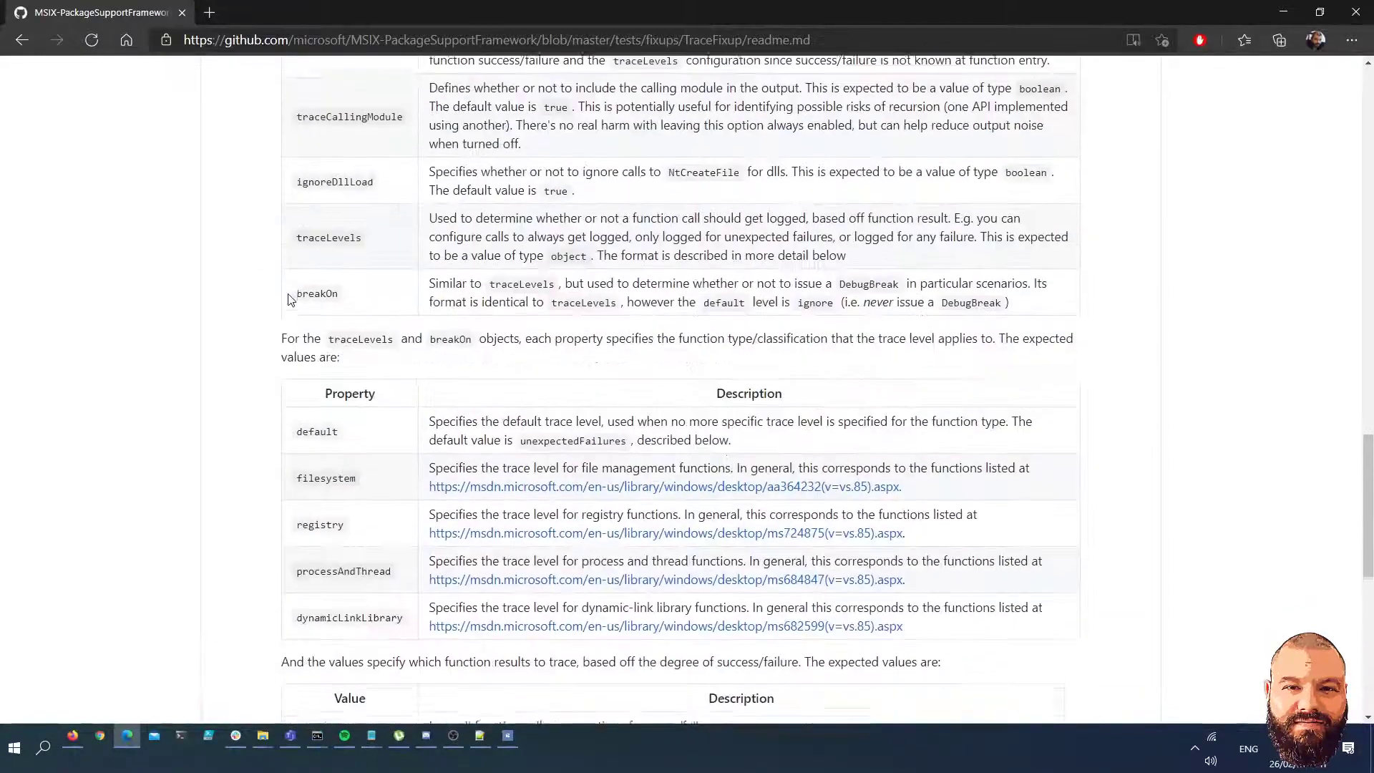
scroll(279, 367, down, 6)
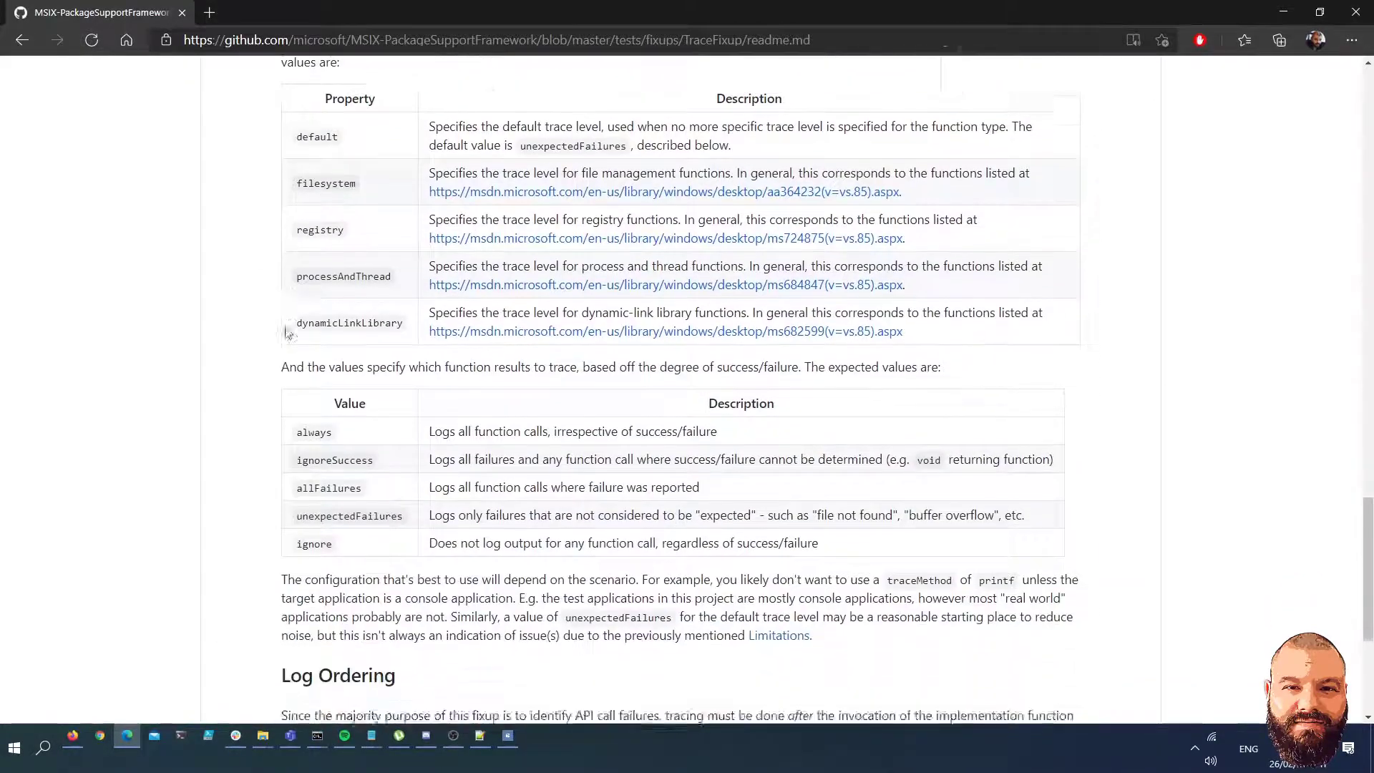
Examine the traceMethod and waitForDebugger entries in the readme's Configuration table, then return to Notepad++ and highlight the whole config.json content.
scroll(279, 413, up, 8)
scroll(280, 413, up, 3)
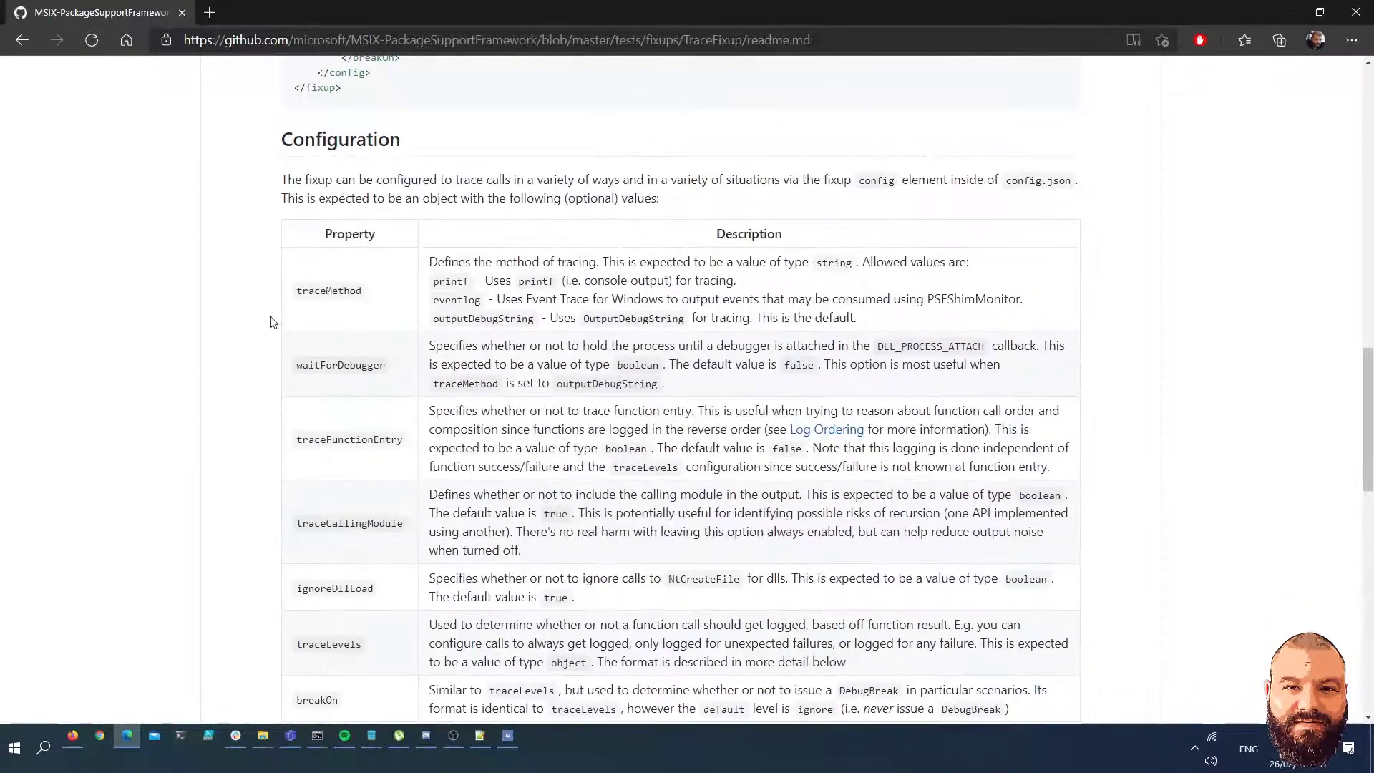
scroll(272, 254, down, 1)
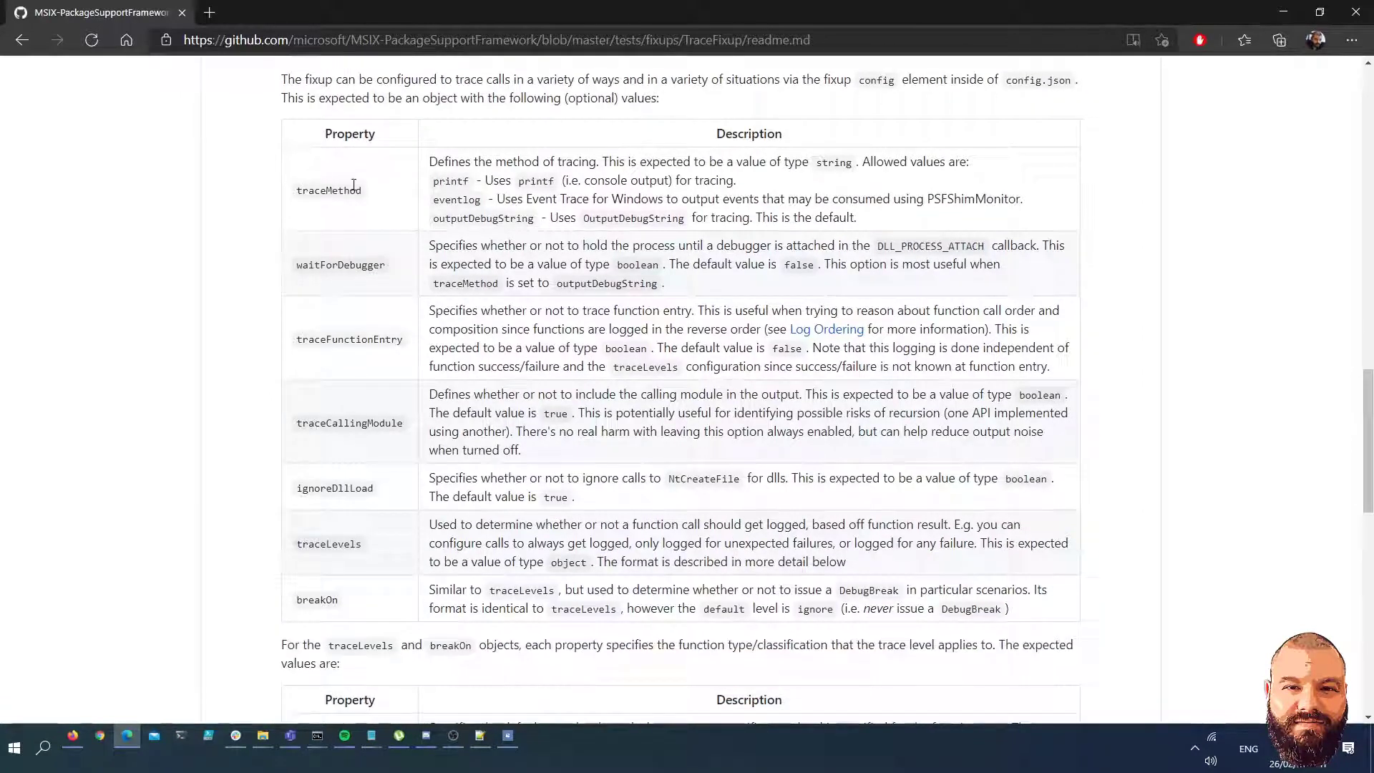
drag(302, 190, 458, 204)
click(607, 284)
click(1283, 12)
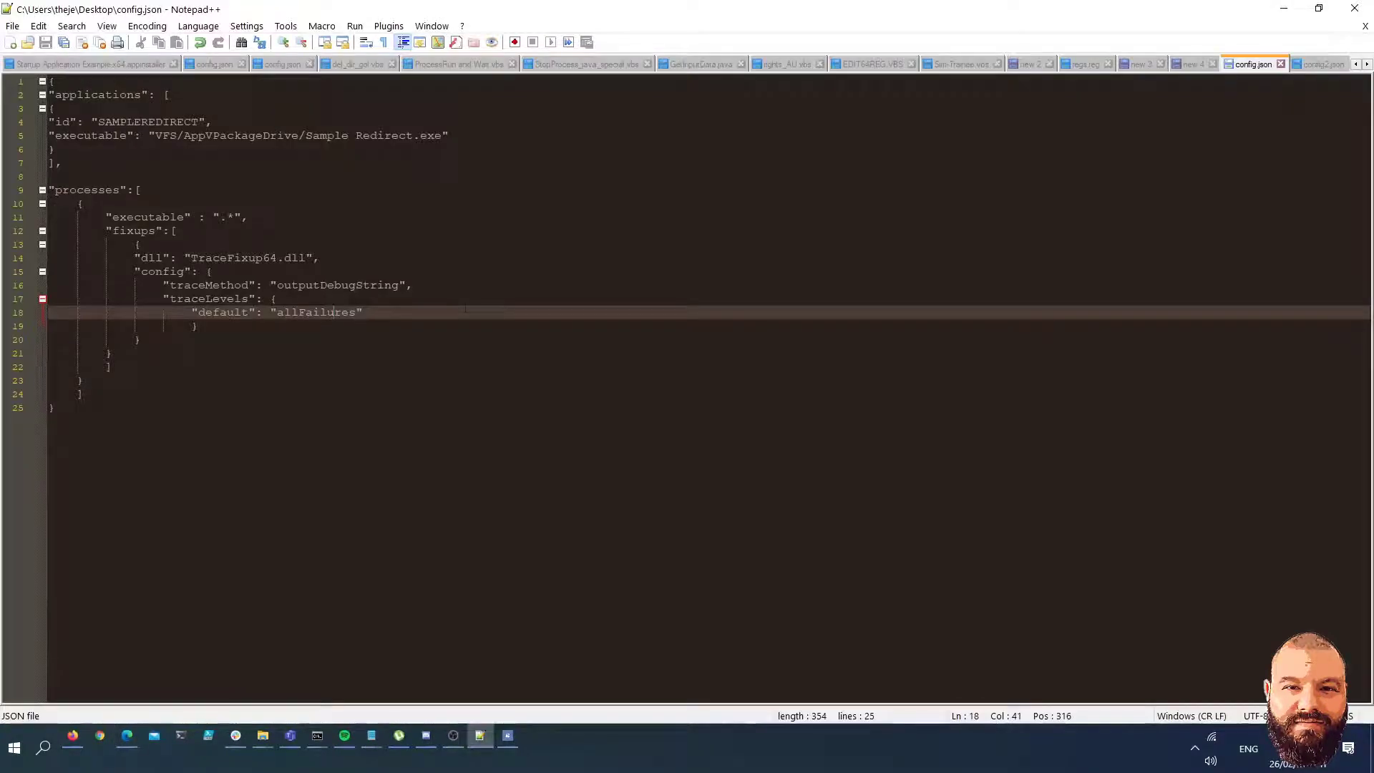
drag(466, 408, 72, 78)
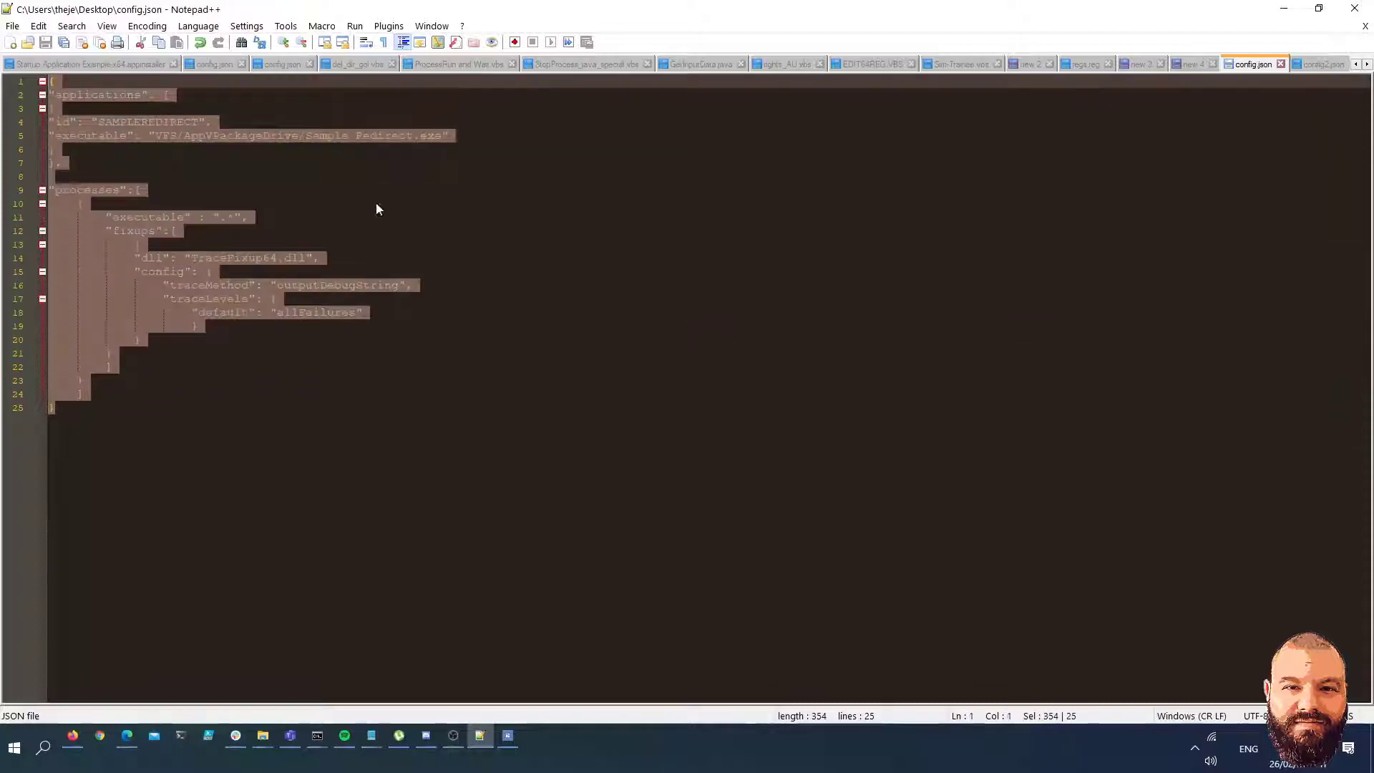
Switch to the MSIX Packaging Tool and save the edited package to the desktop without incrementing its version.
click(507, 736)
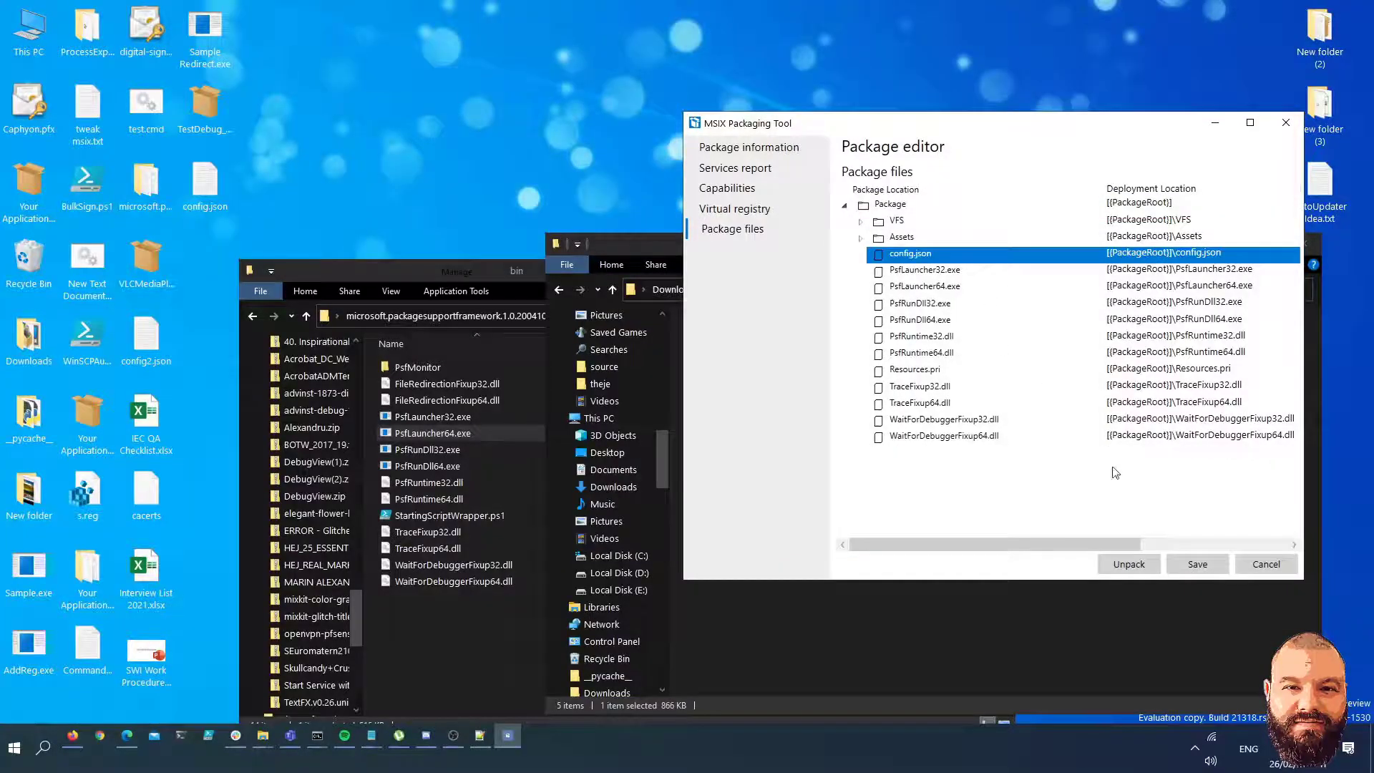
click(1204, 567)
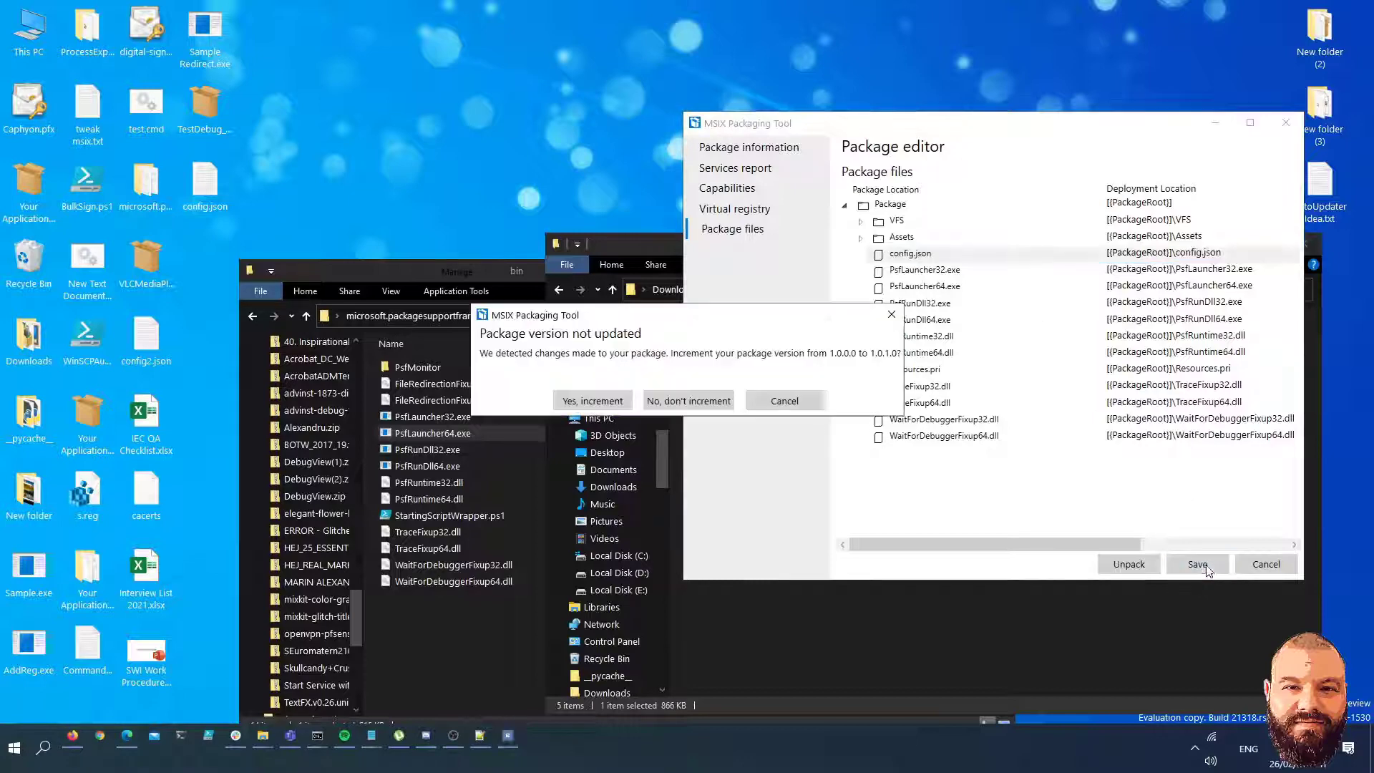
click(727, 406)
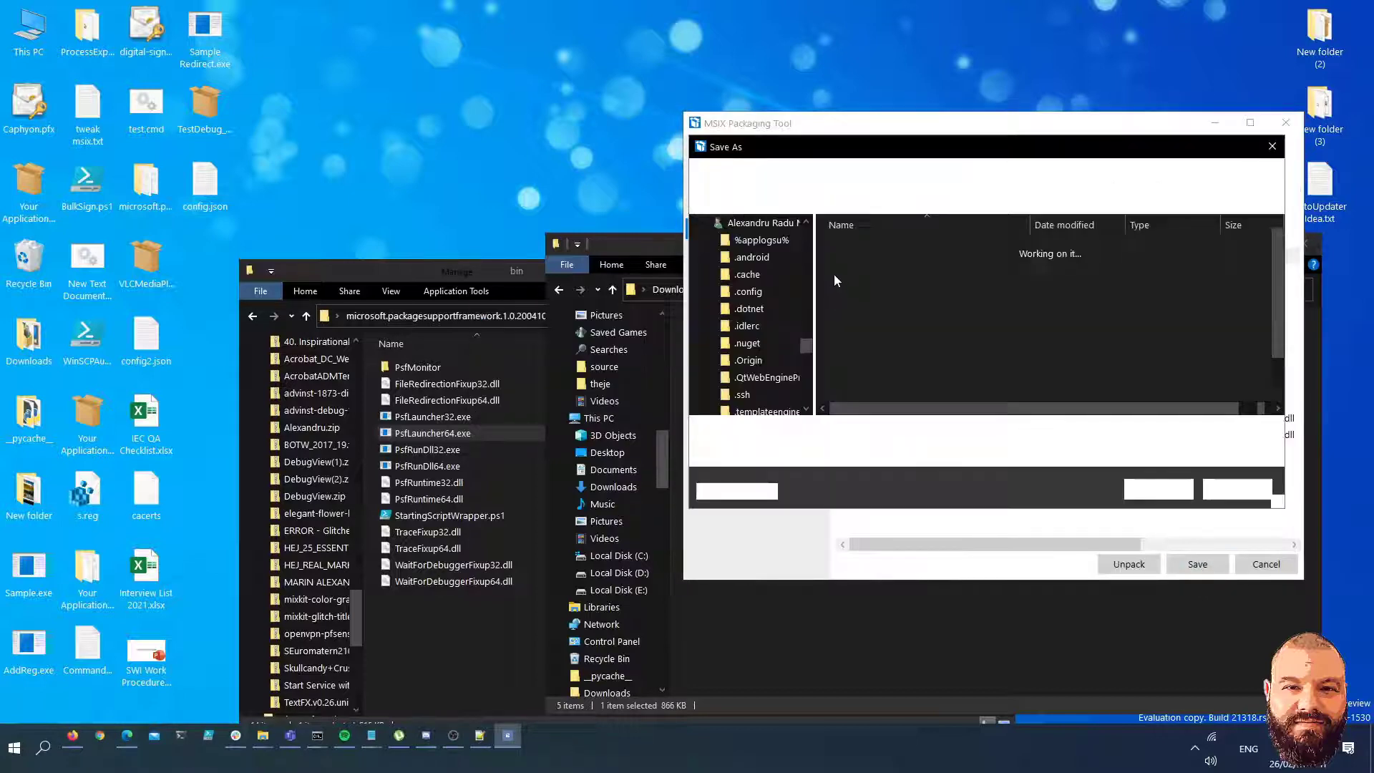
click(1138, 492)
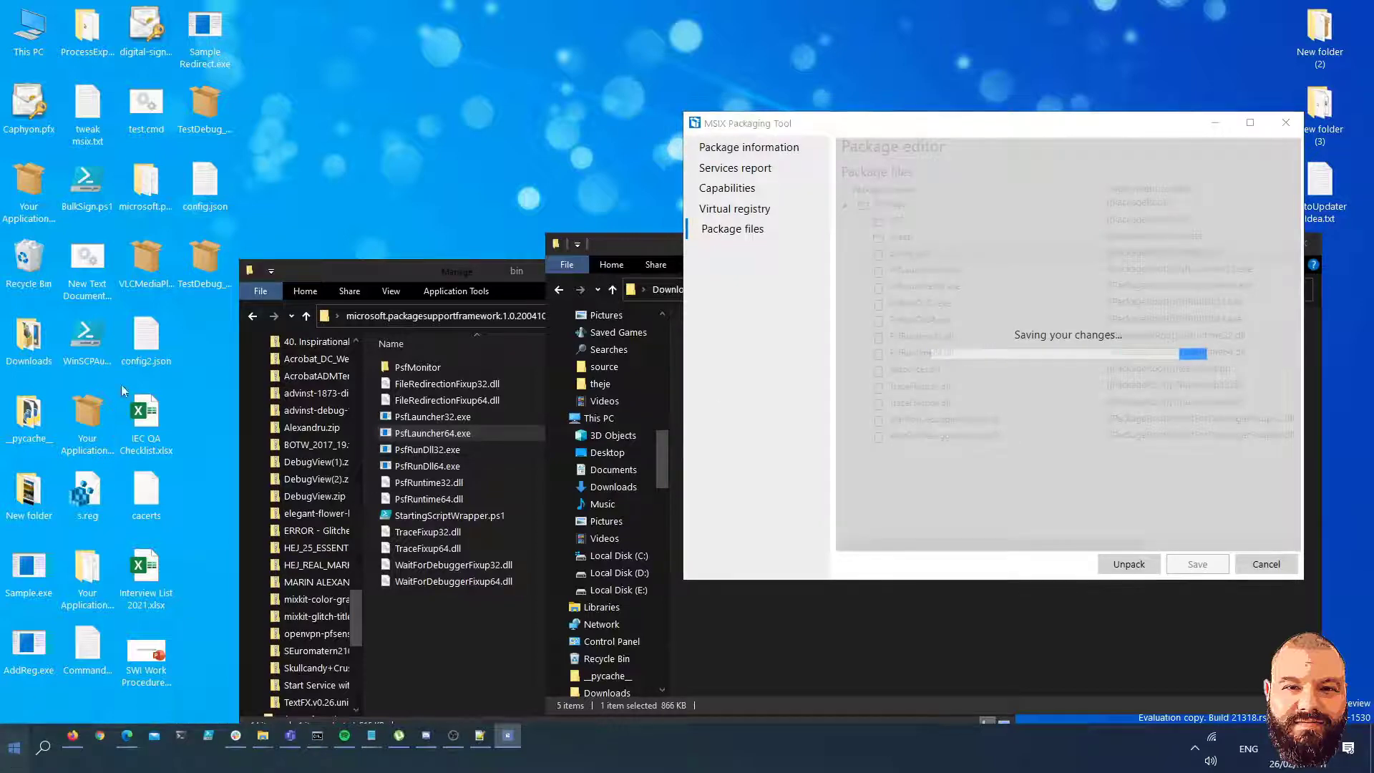
Uninstall the existing Sample Redirect app from Windows.
key(super)
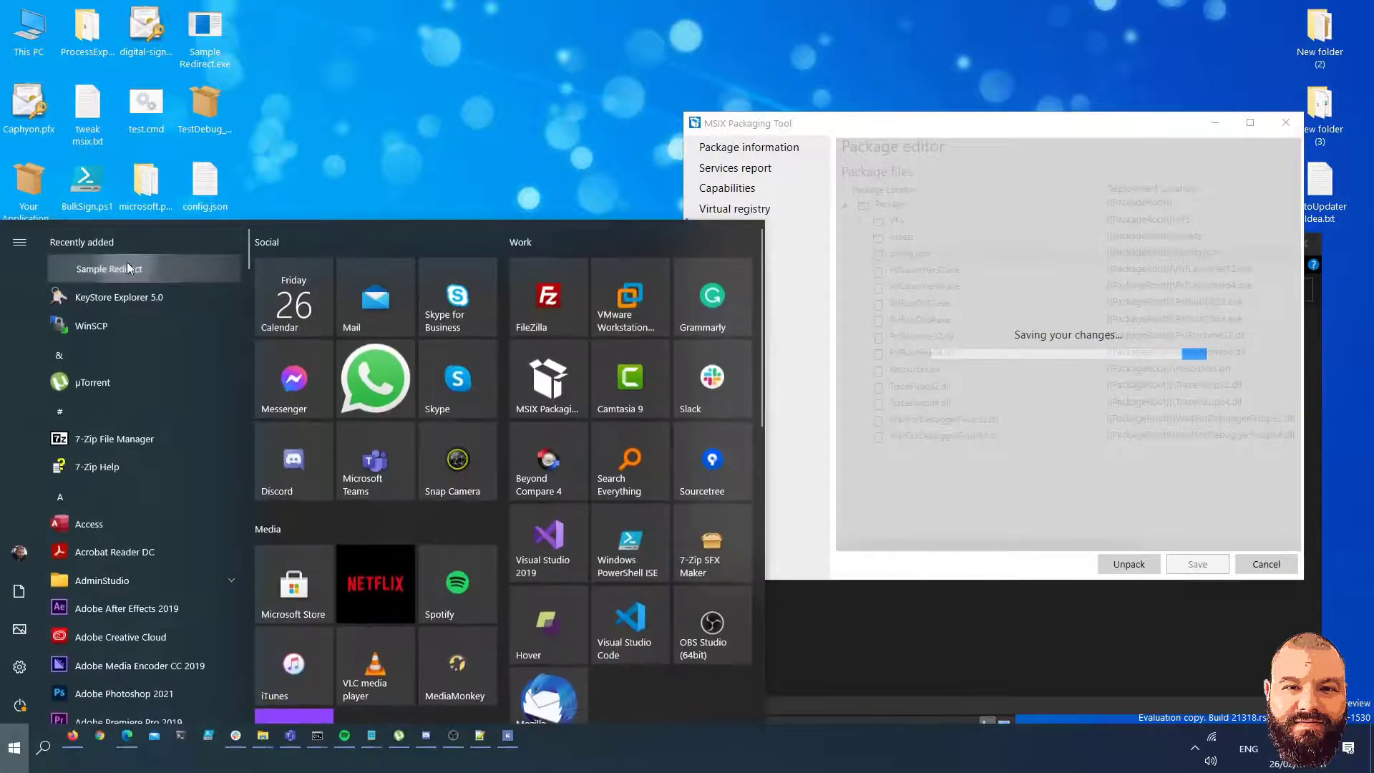
right_click(127, 265)
click(164, 326)
click(206, 230)
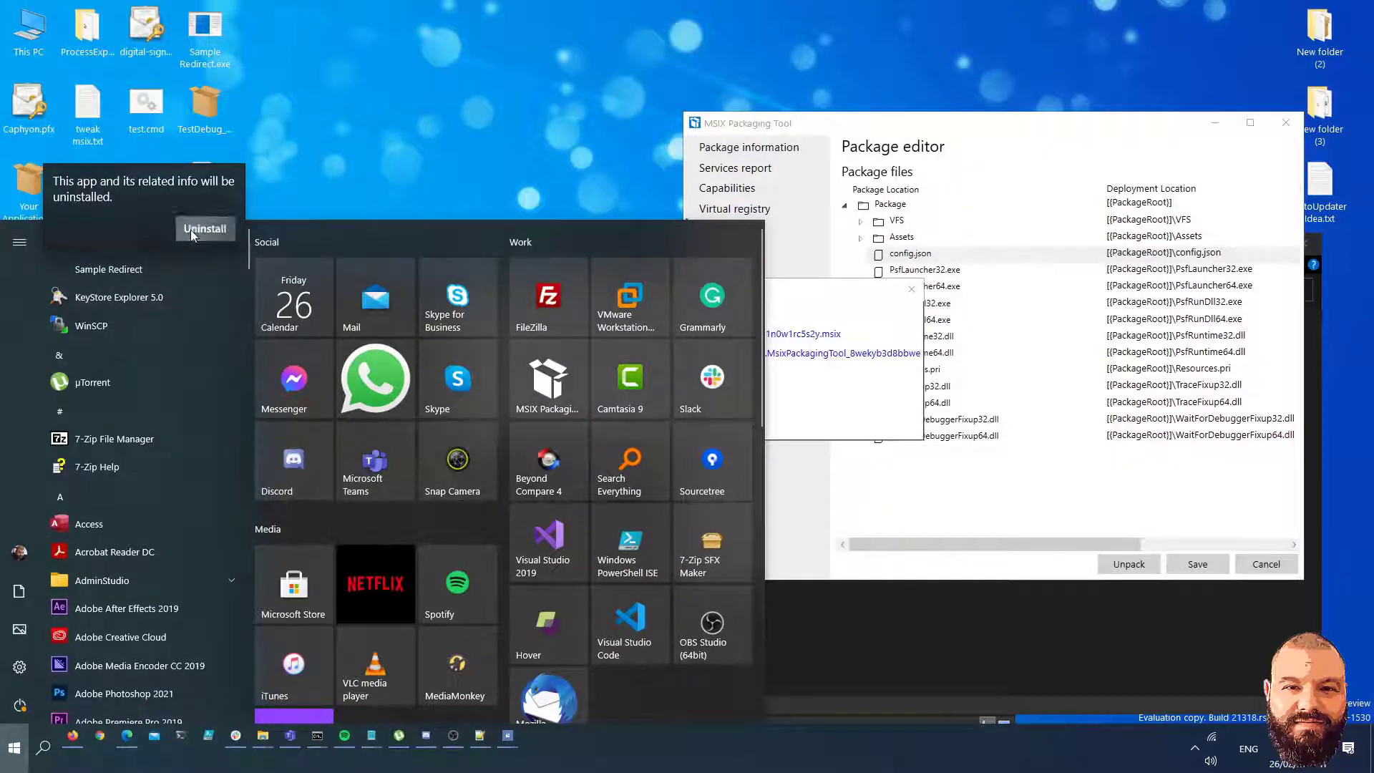
click(456, 178)
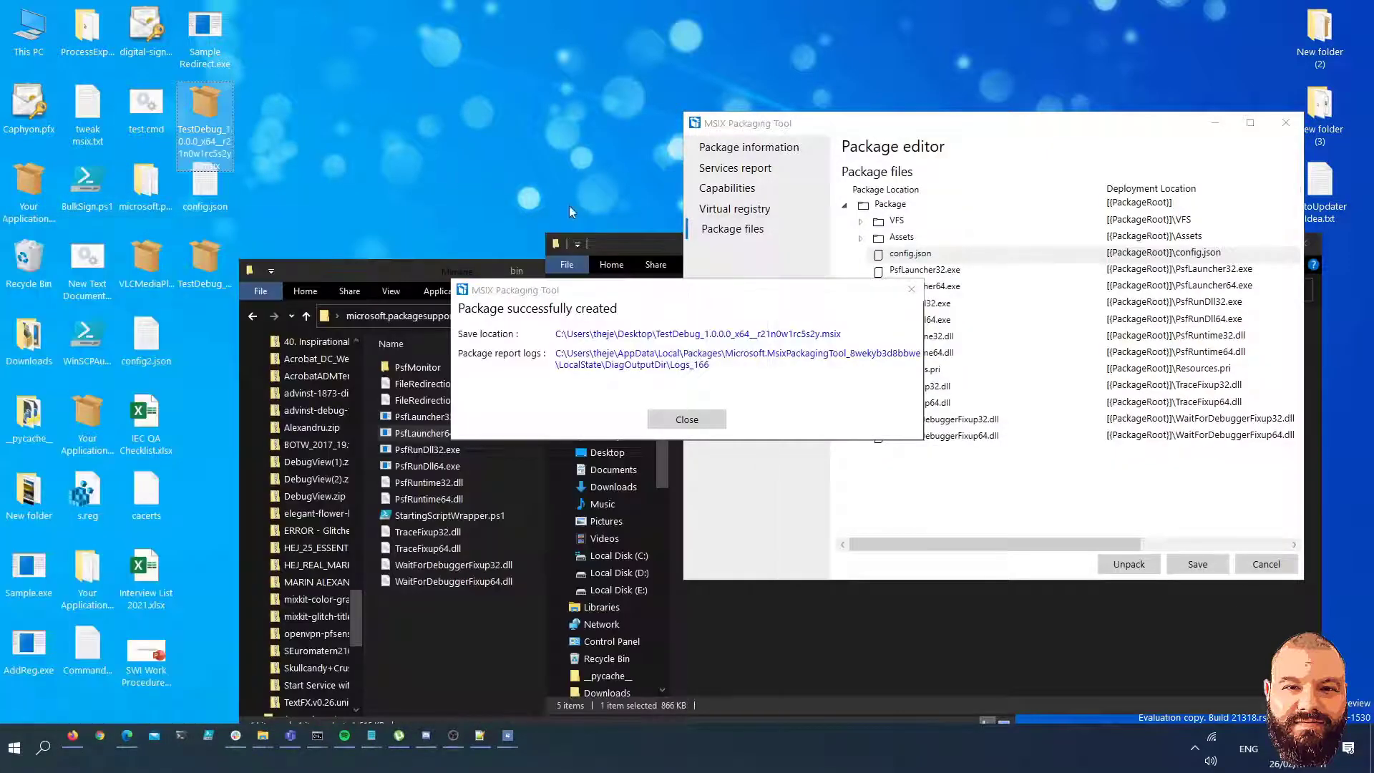
Dismiss the package creation report, close the MSIX Packaging Tool and check the recently added apps for Sample Redirect.
click(685, 418)
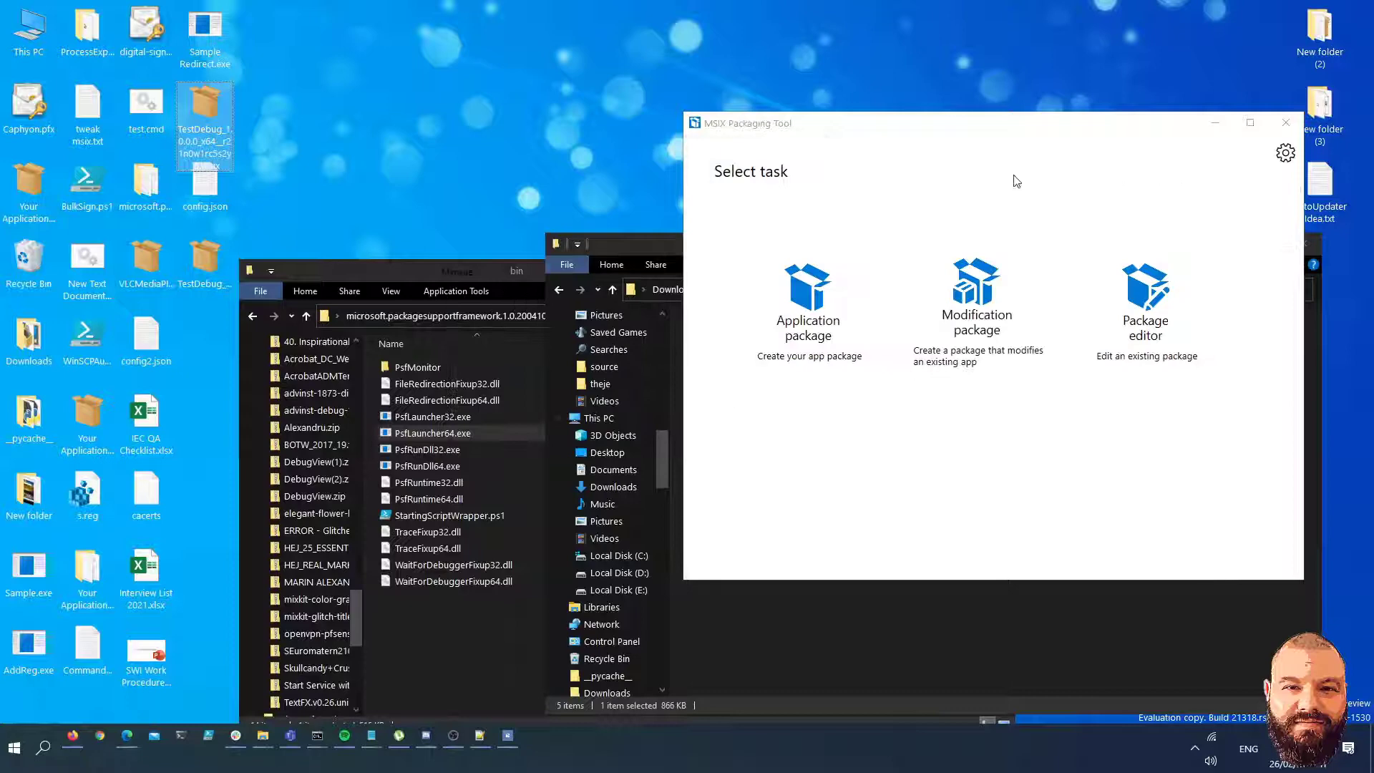
click(1286, 122)
key(super)
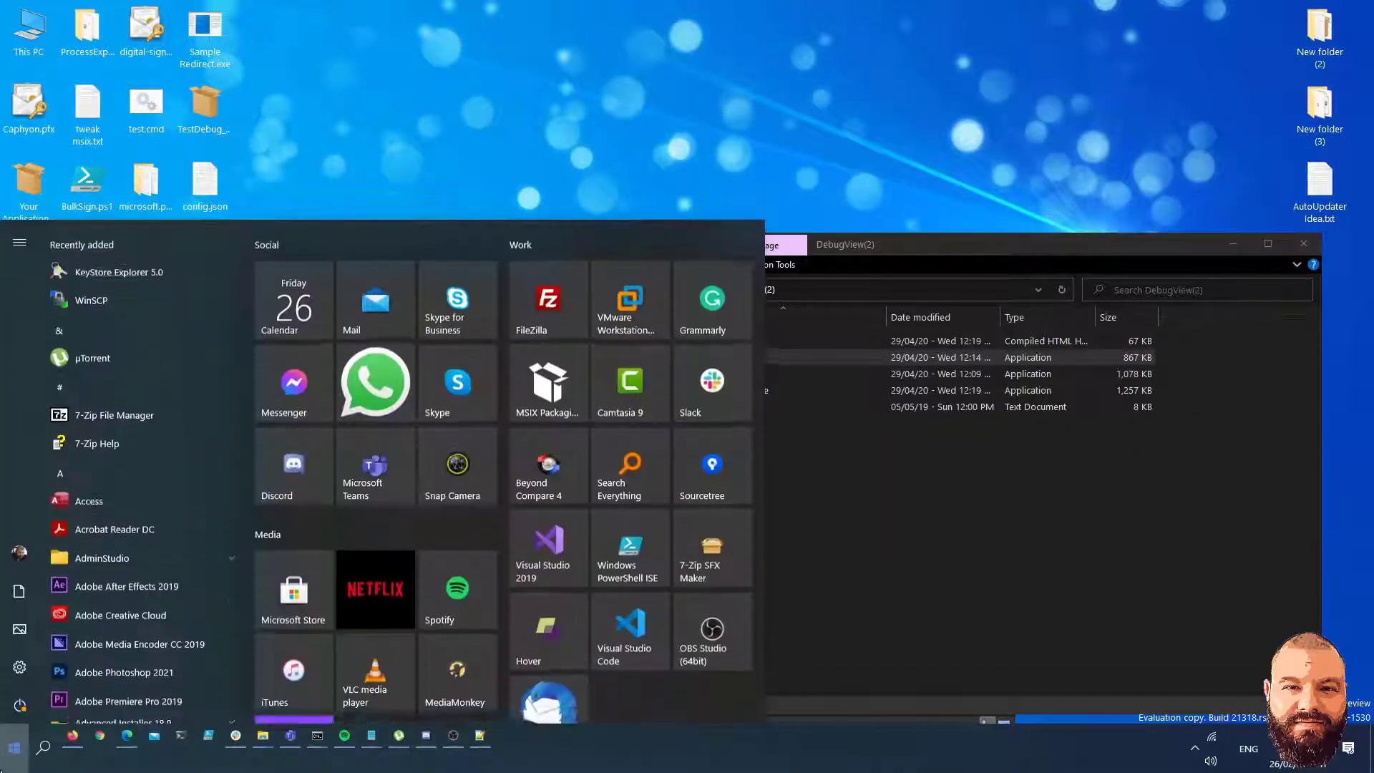
key(Escape)
Install the newly saved TestDebug package from the desktop with Launch when ready turned off, then close the installer.
click(210, 276)
double_click(211, 276)
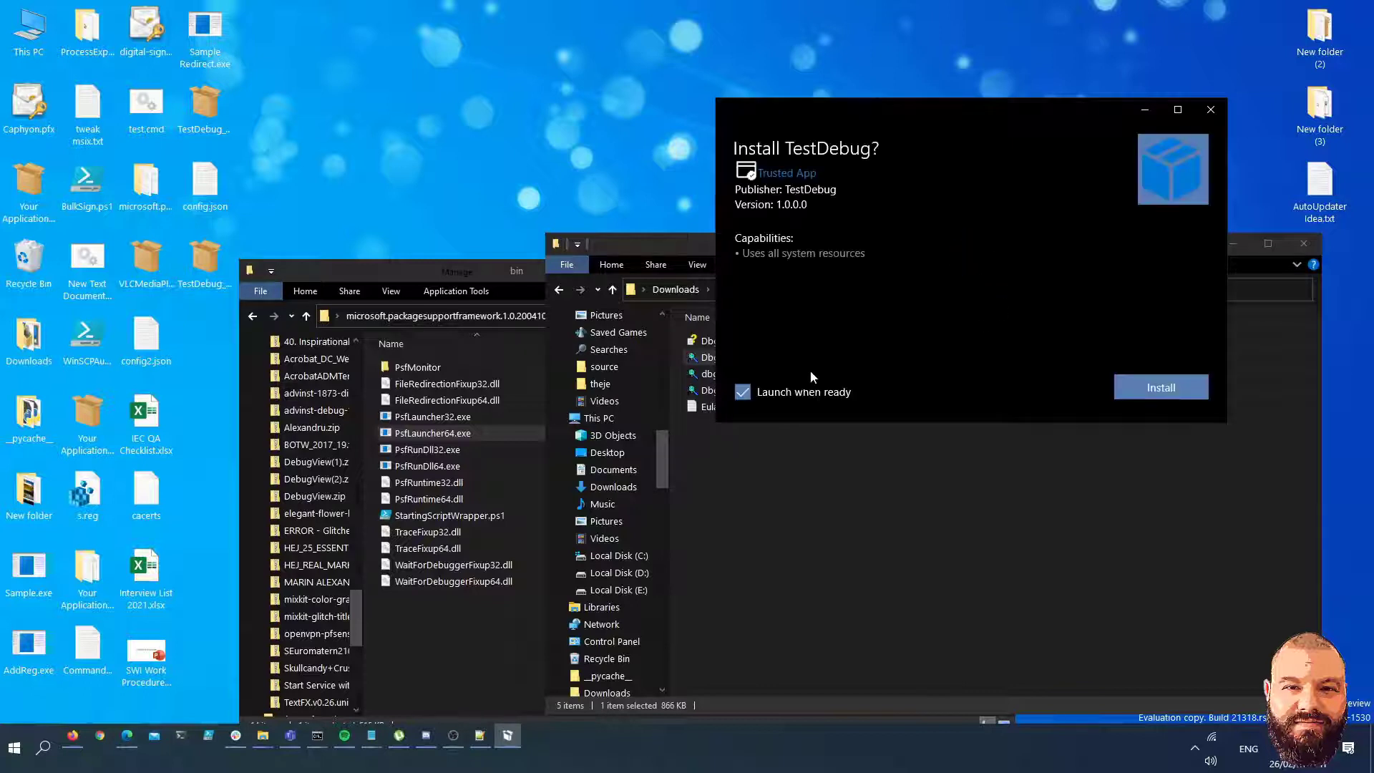
click(800, 391)
click(1199, 387)
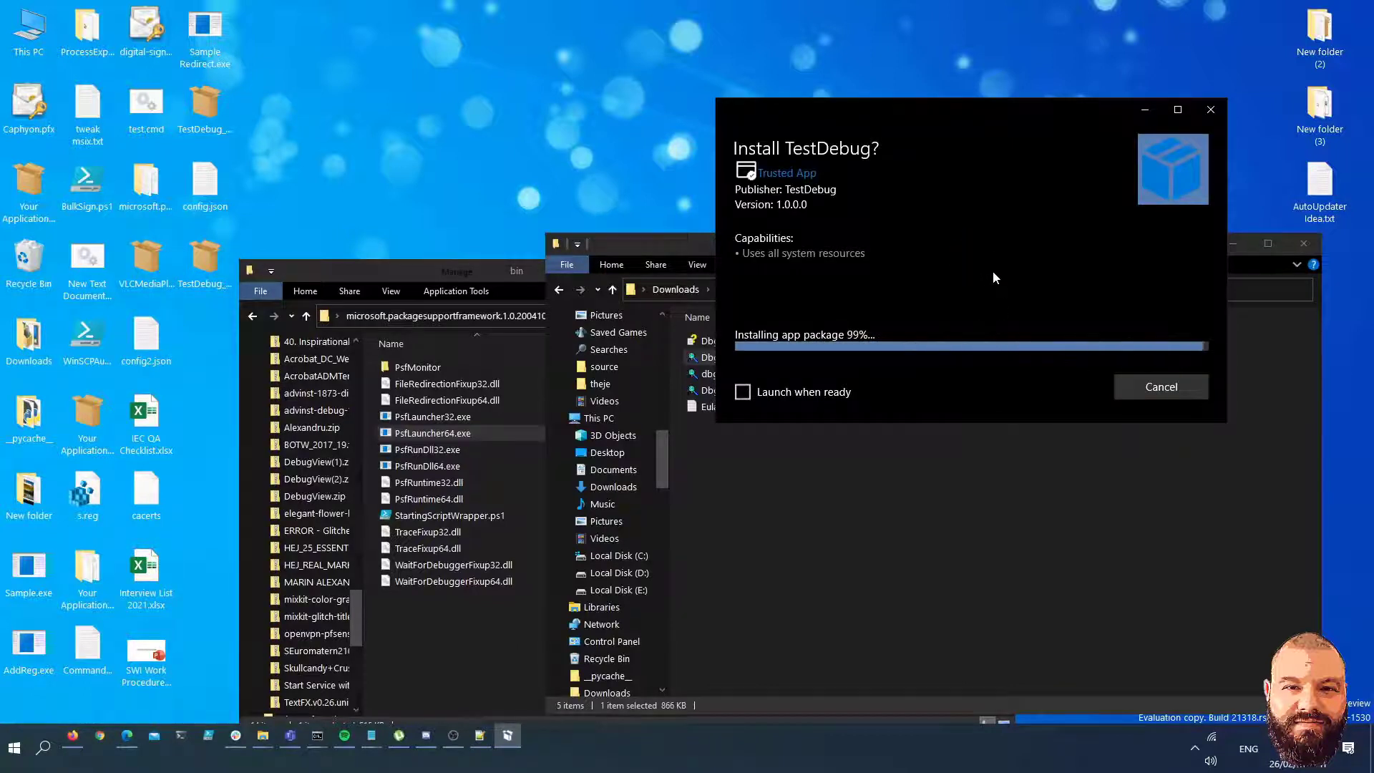
click(1211, 110)
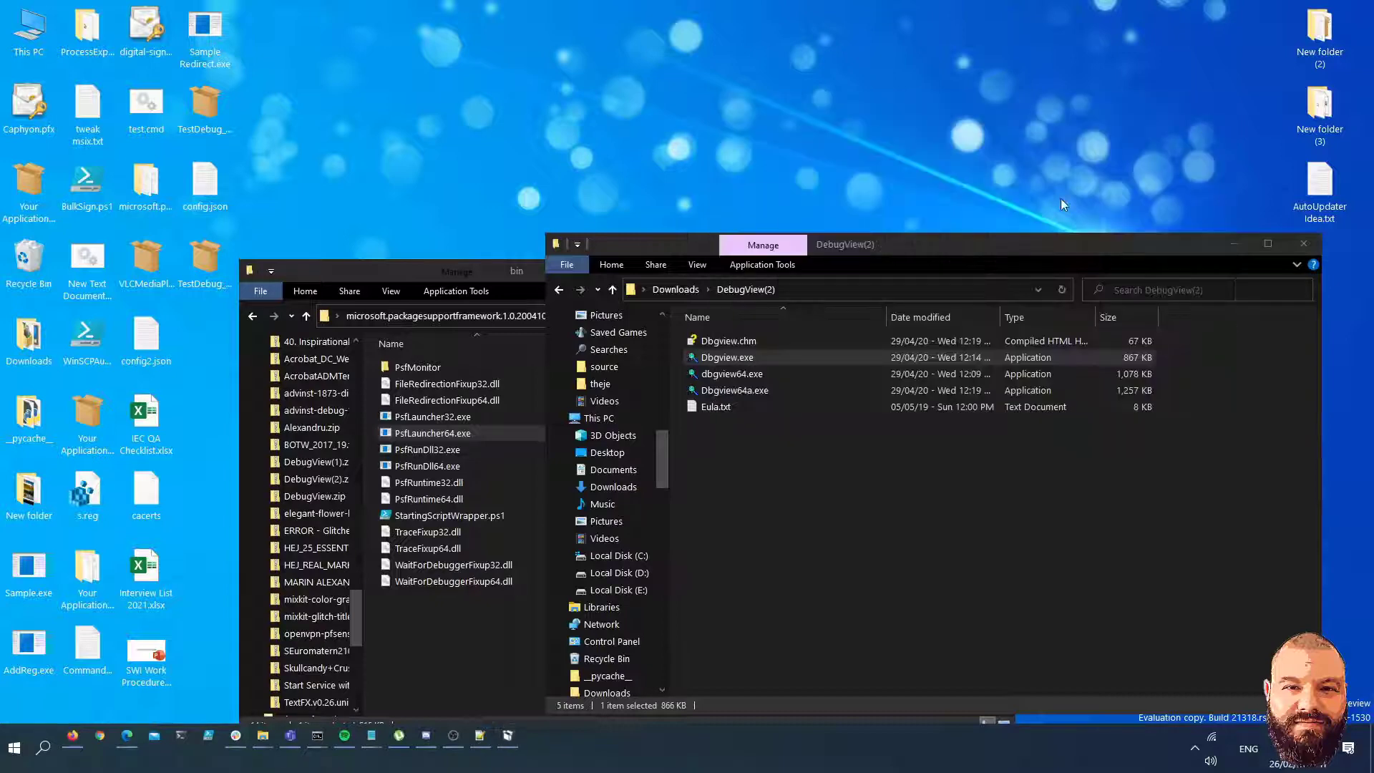
Start Dbgview.exe from the DebugView(2) folder and launch the installed Sample Redirect app.
double_click(737, 360)
right_click(737, 361)
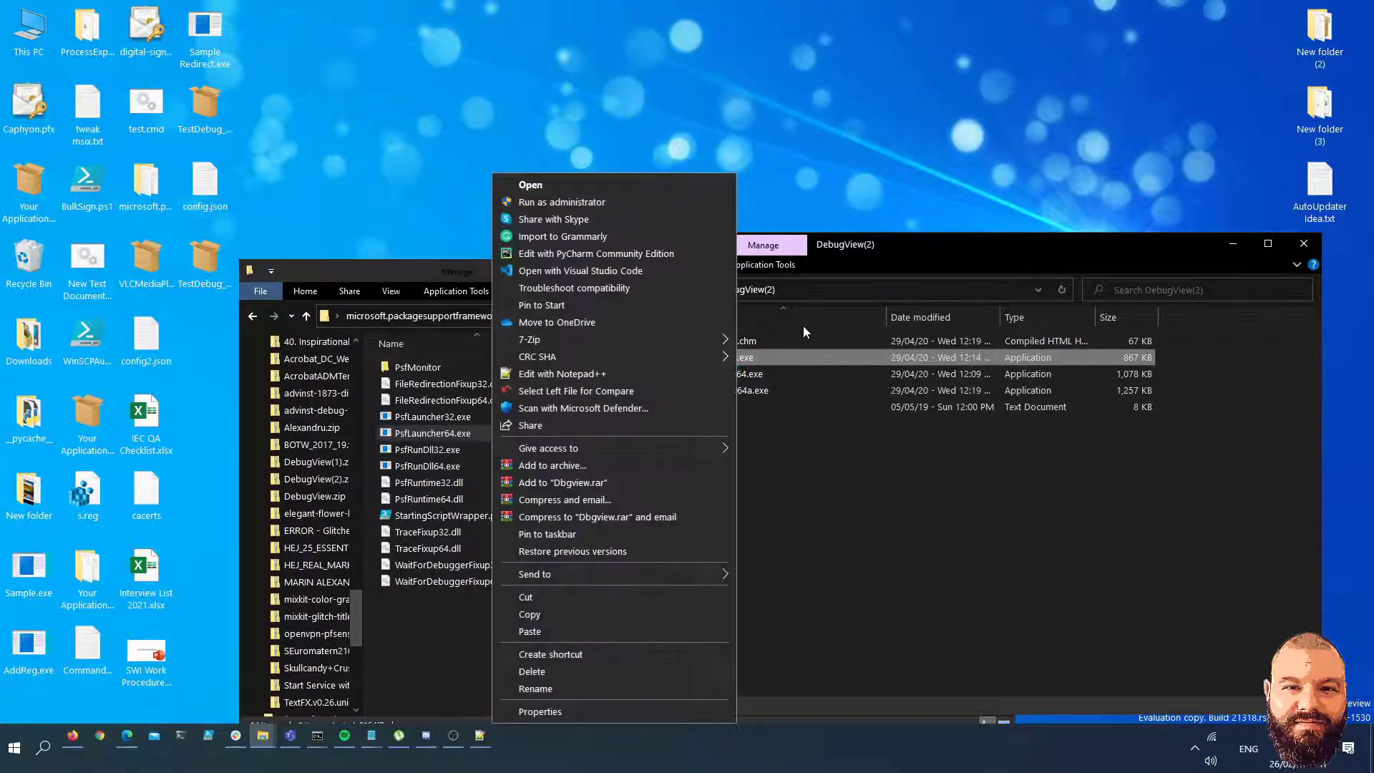
click(617, 187)
click(15, 747)
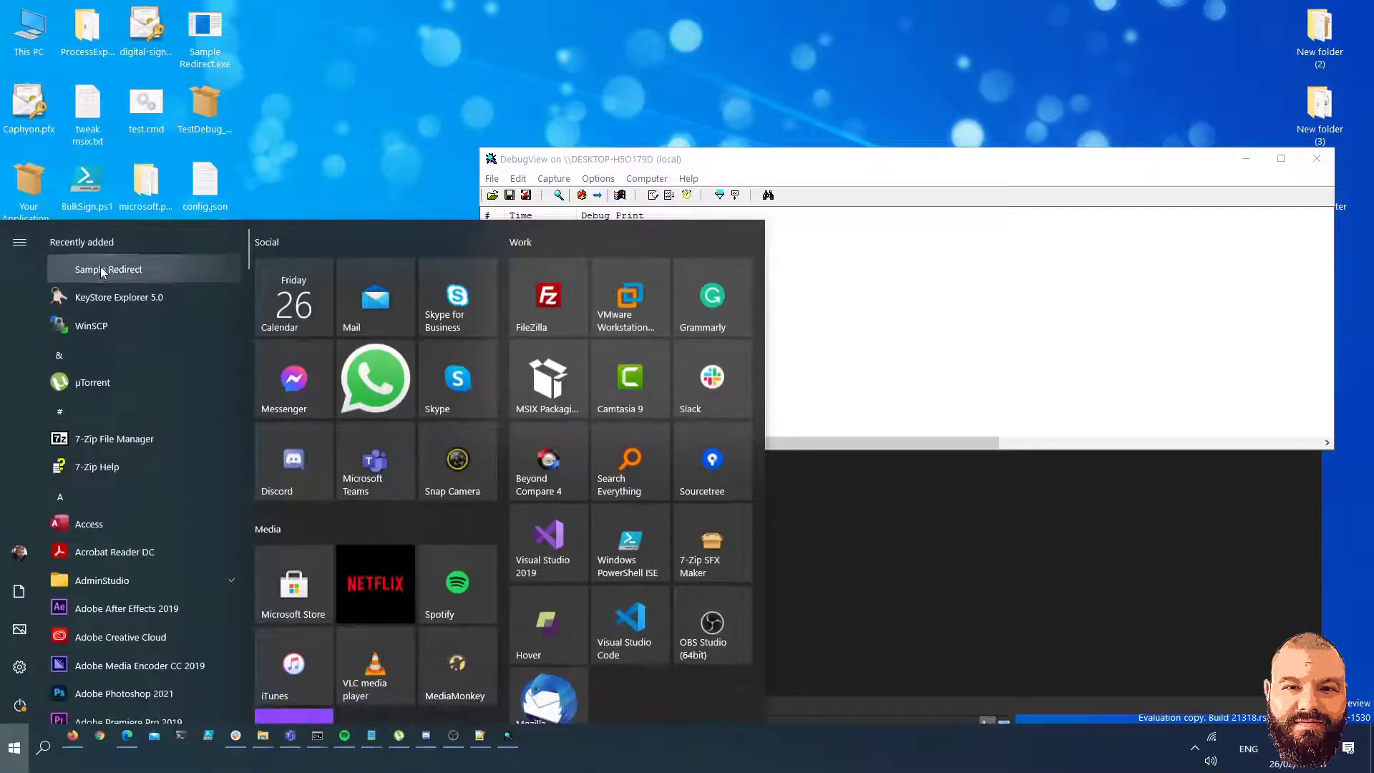
click(100, 267)
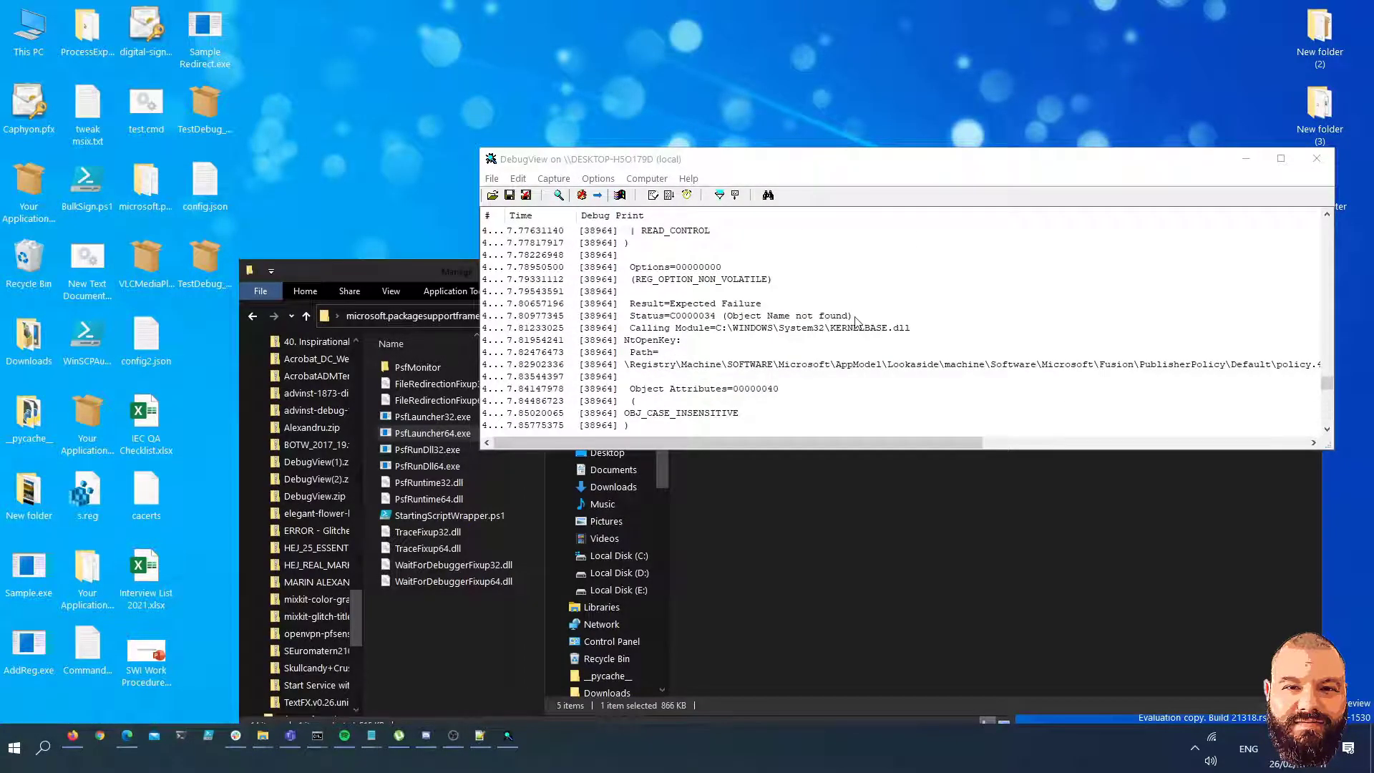
Clear the DebugView log and run Create File in Sample Application to capture the trace of the file-access error.
click(656, 202)
key(ctrl+x)
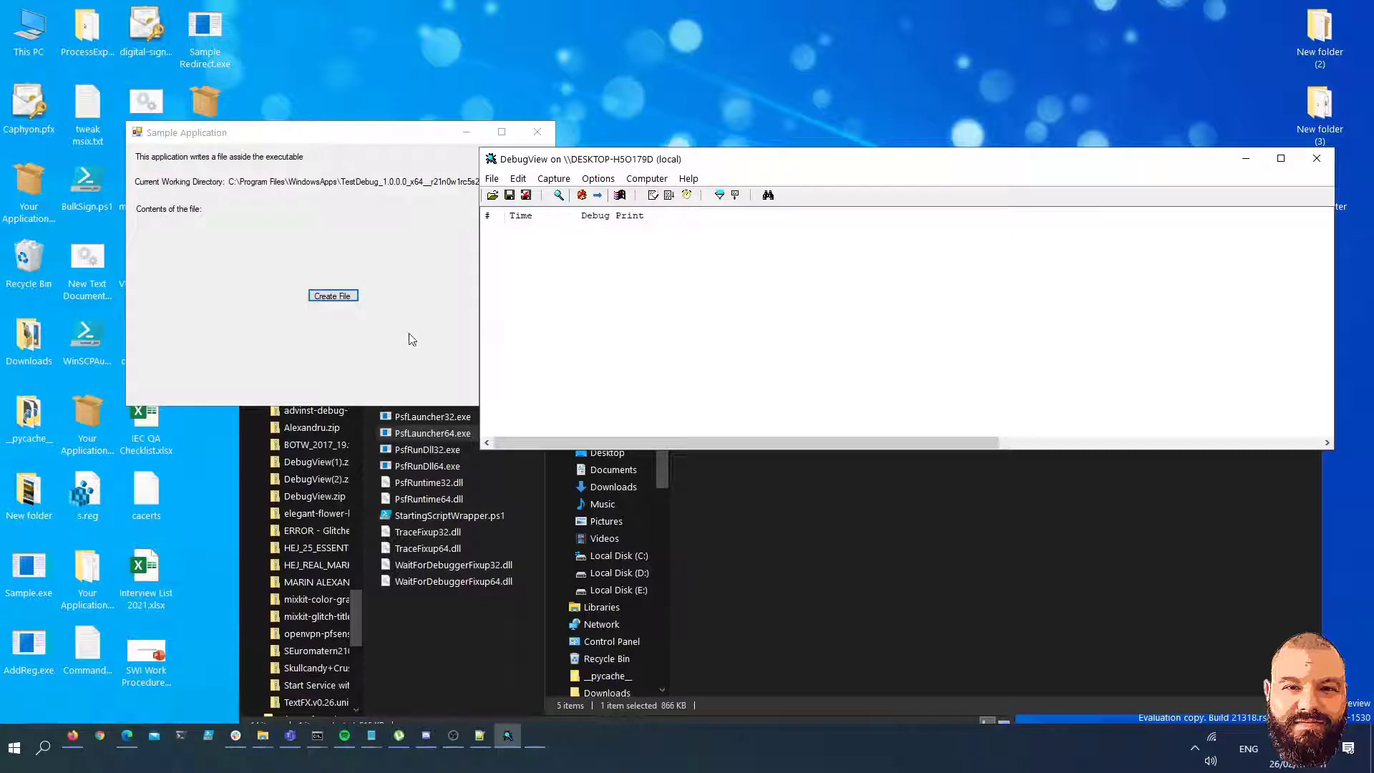
click(330, 296)
click(654, 199)
click(331, 298)
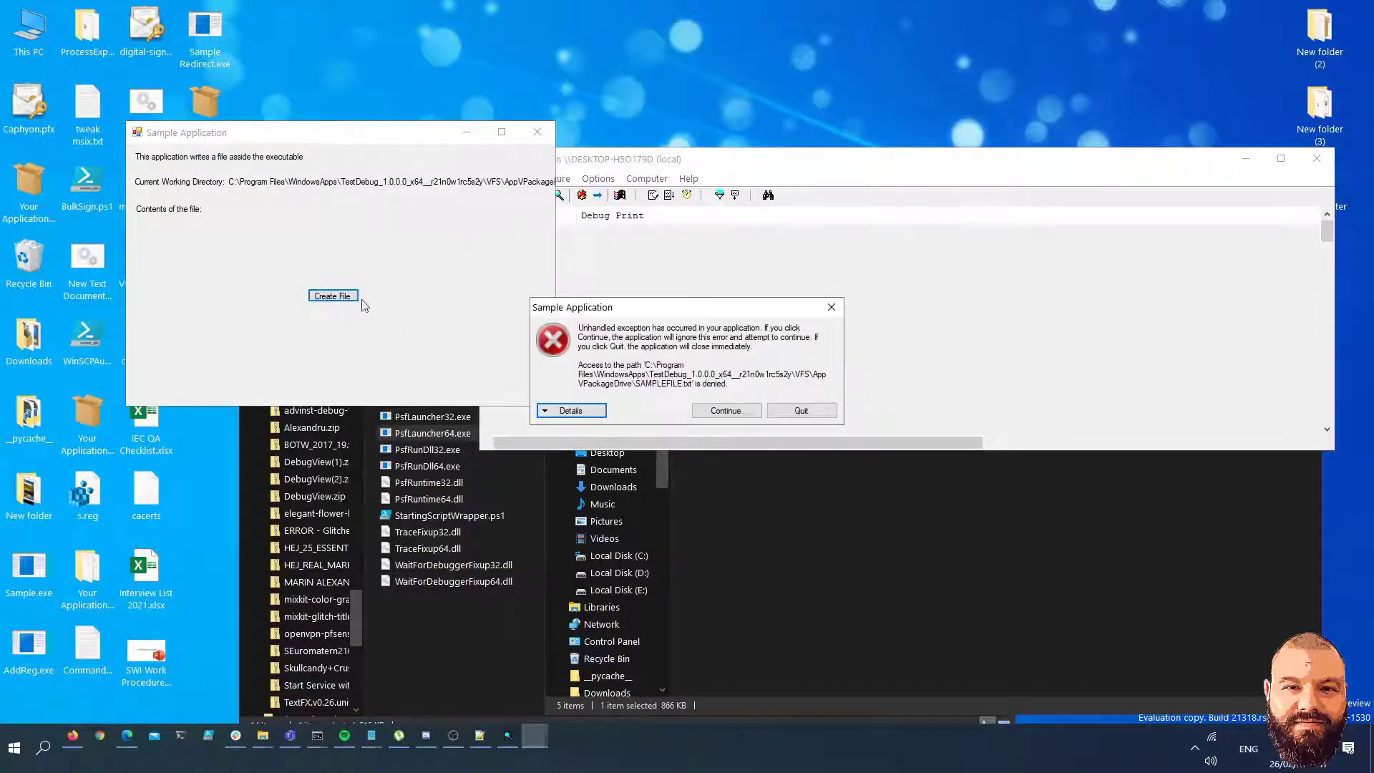
Move the exception dialog over Sample Application, shift DebugView aside and go to the start of the captured log.
drag(712, 316, 363, 278)
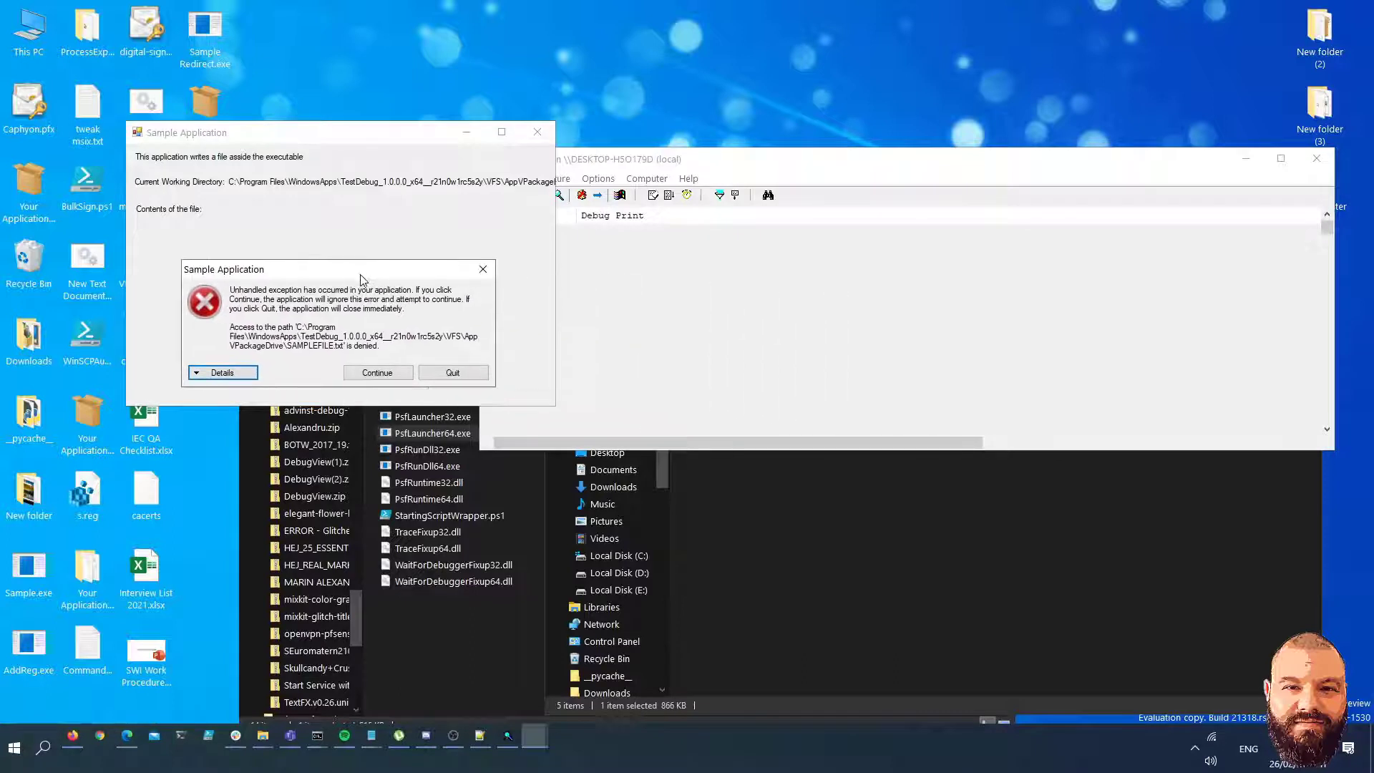
click(755, 258)
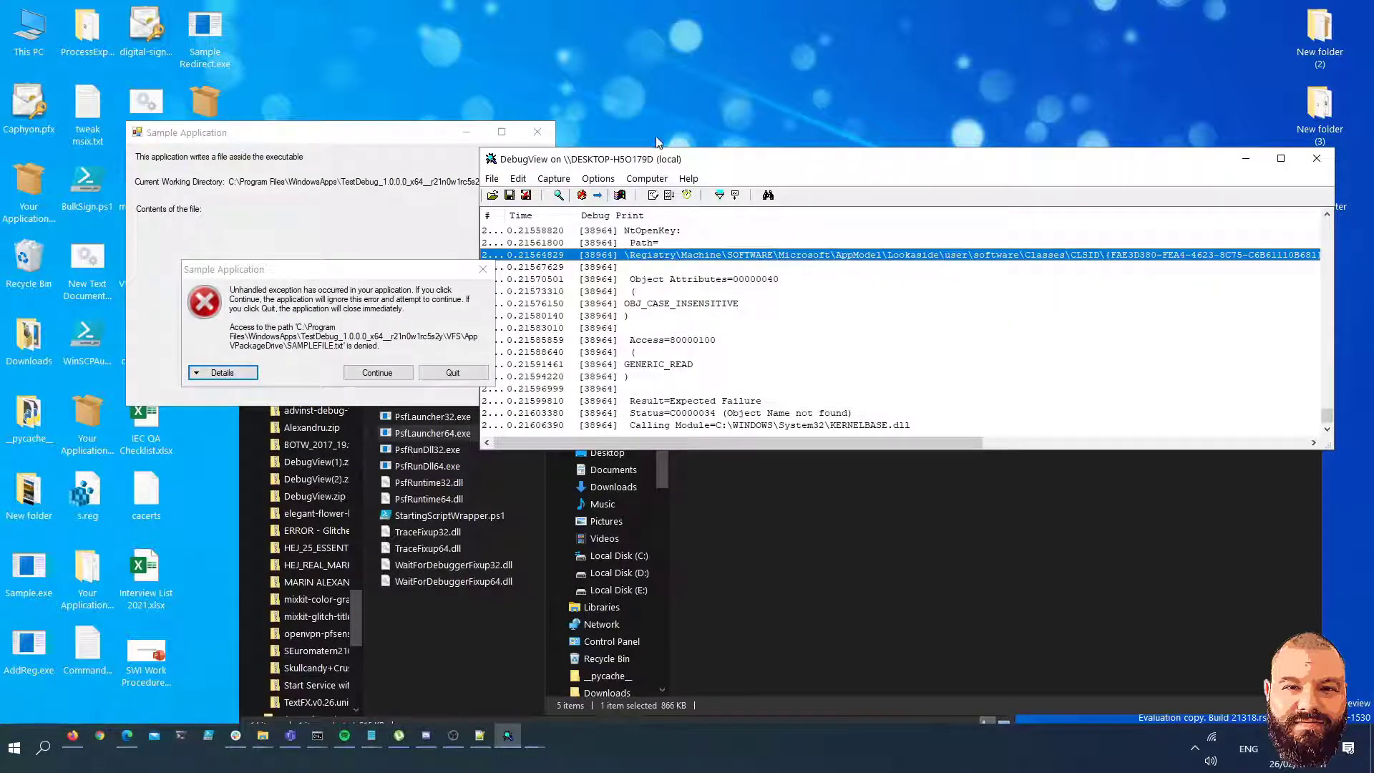
drag(662, 163, 692, 139)
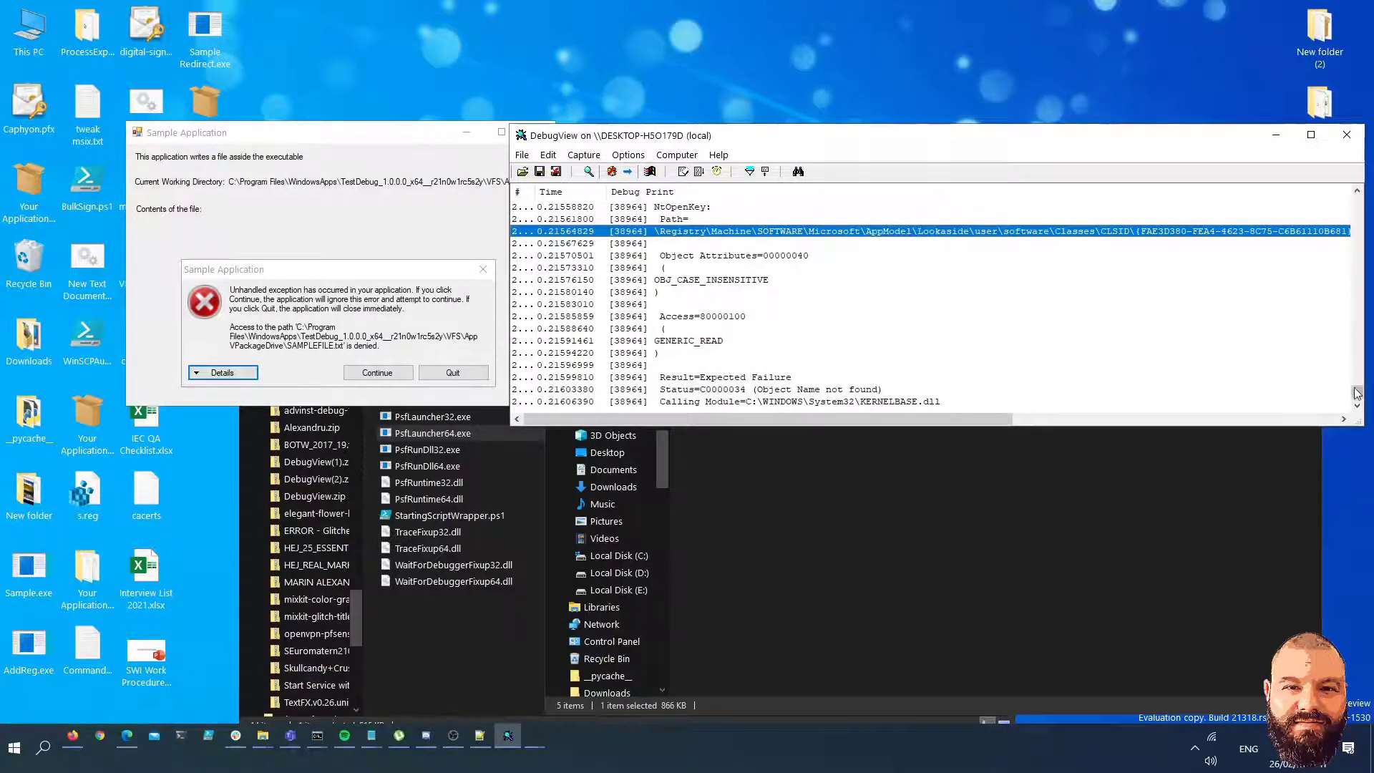
drag(1357, 395, 1358, 201)
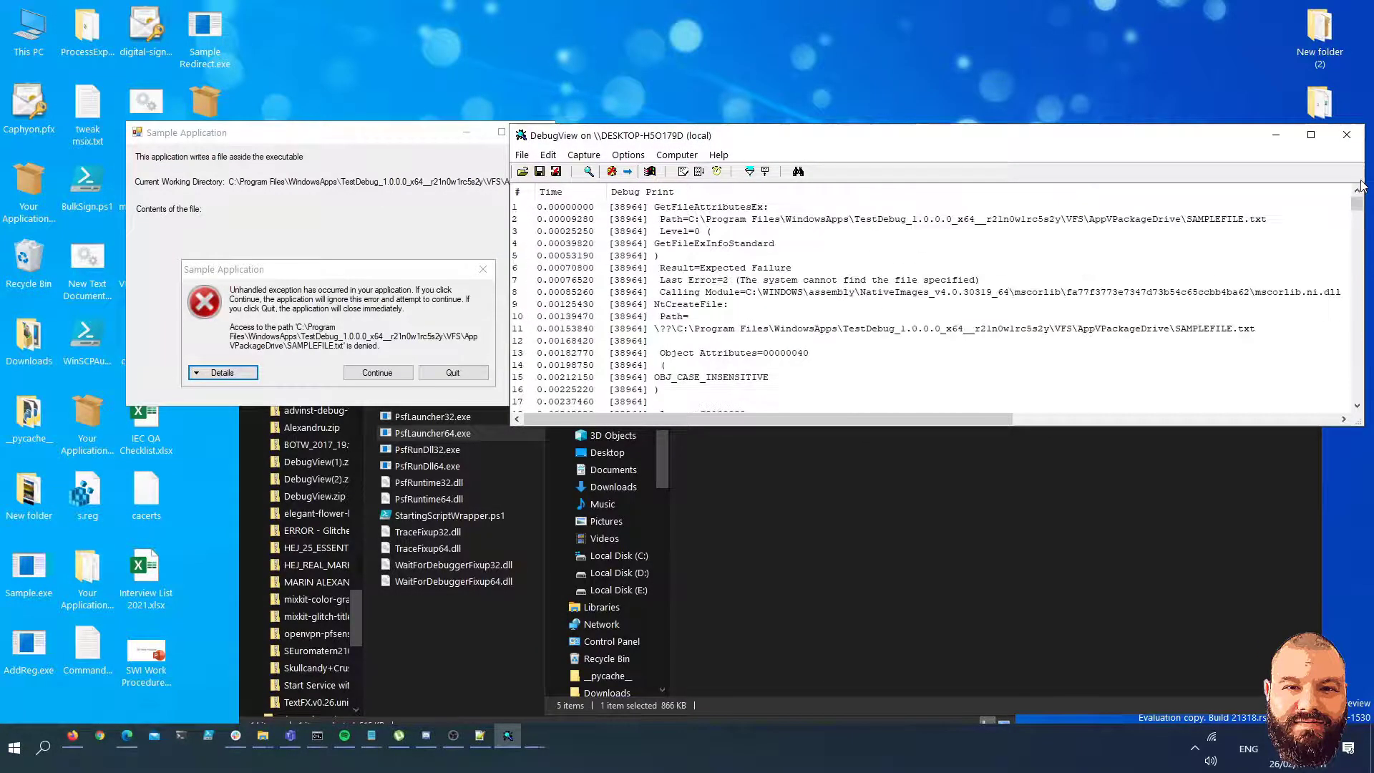
Examine the log entries for SAMPLEFILE.txt, including the GetFileAttributesEx, NtCreateFile and CreateFile calls with their results and errors.
click(685, 220)
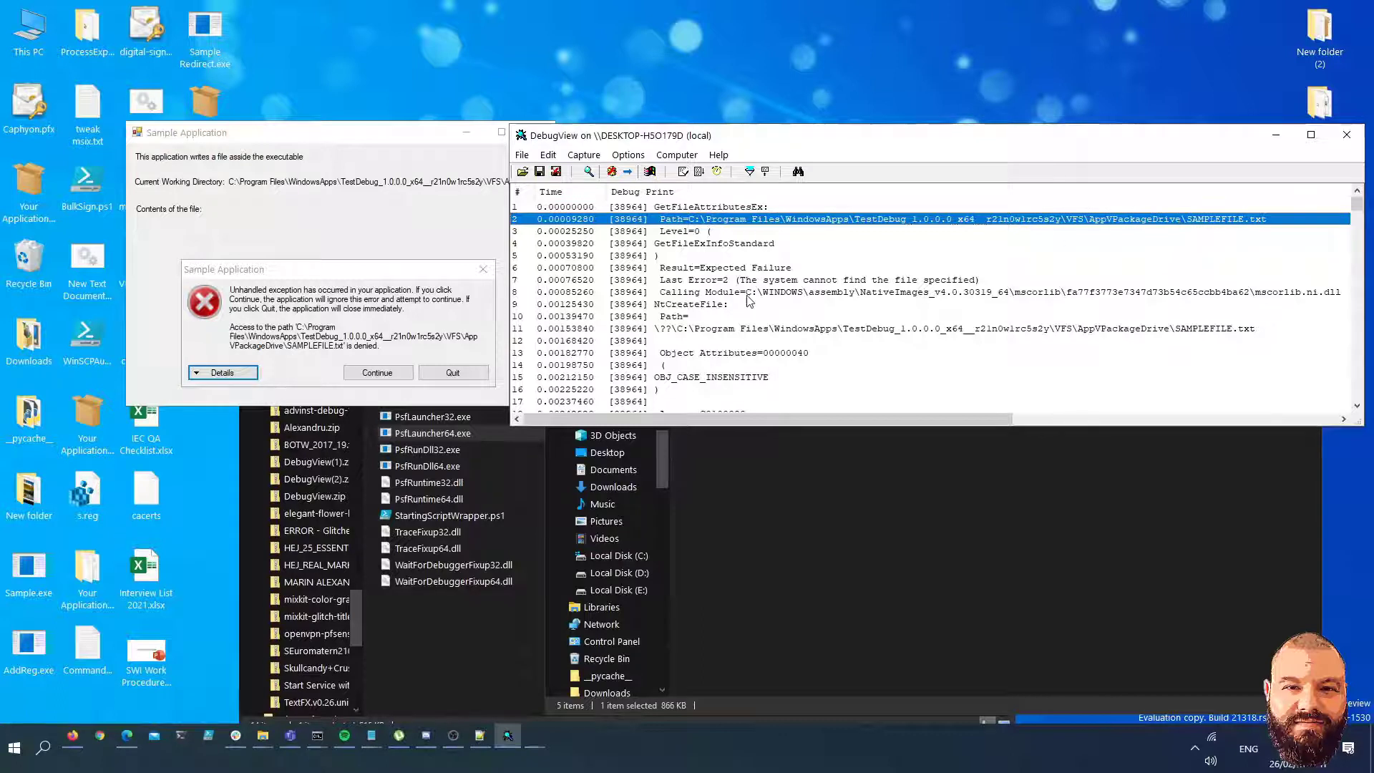
click(780, 281)
scroll(887, 313, down, 1)
scroll(880, 313, down, 1)
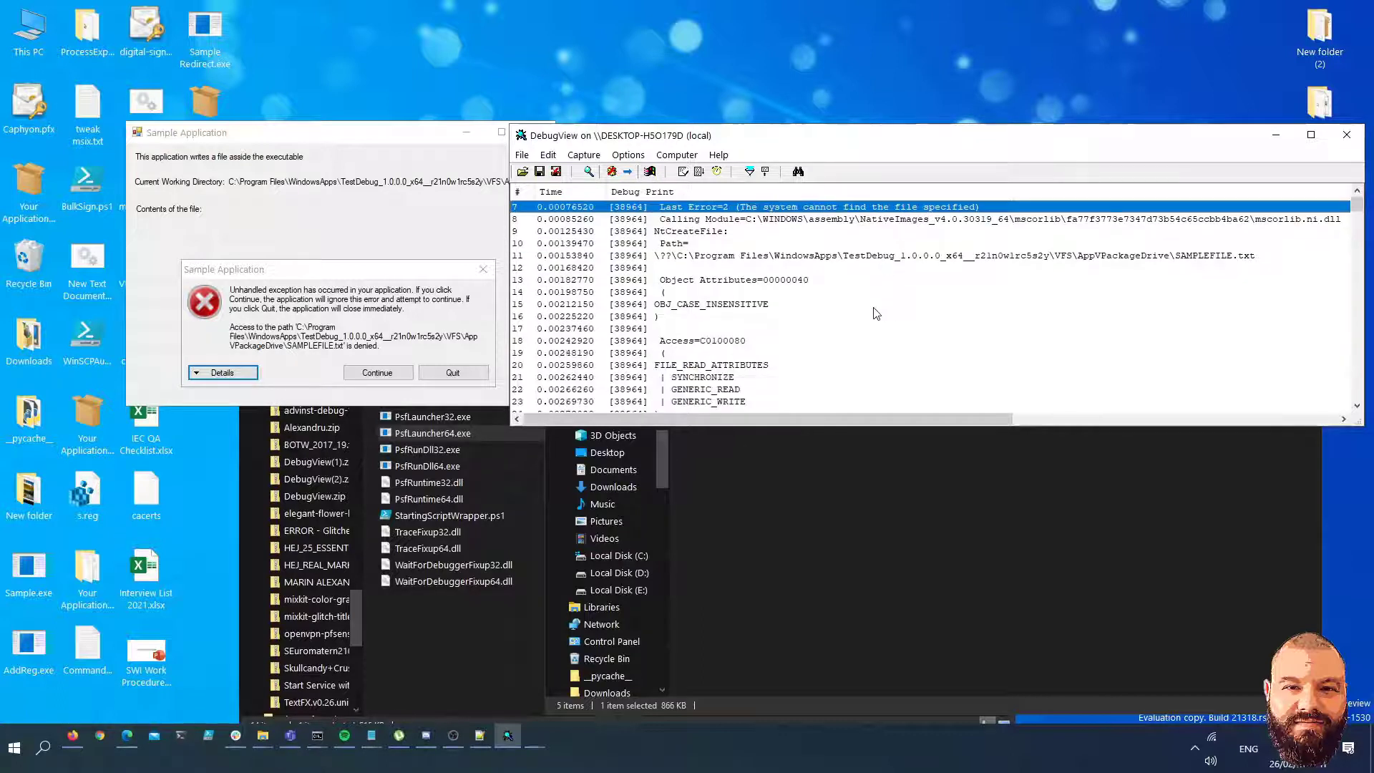
scroll(805, 292, down, 3)
scroll(807, 293, down, 7)
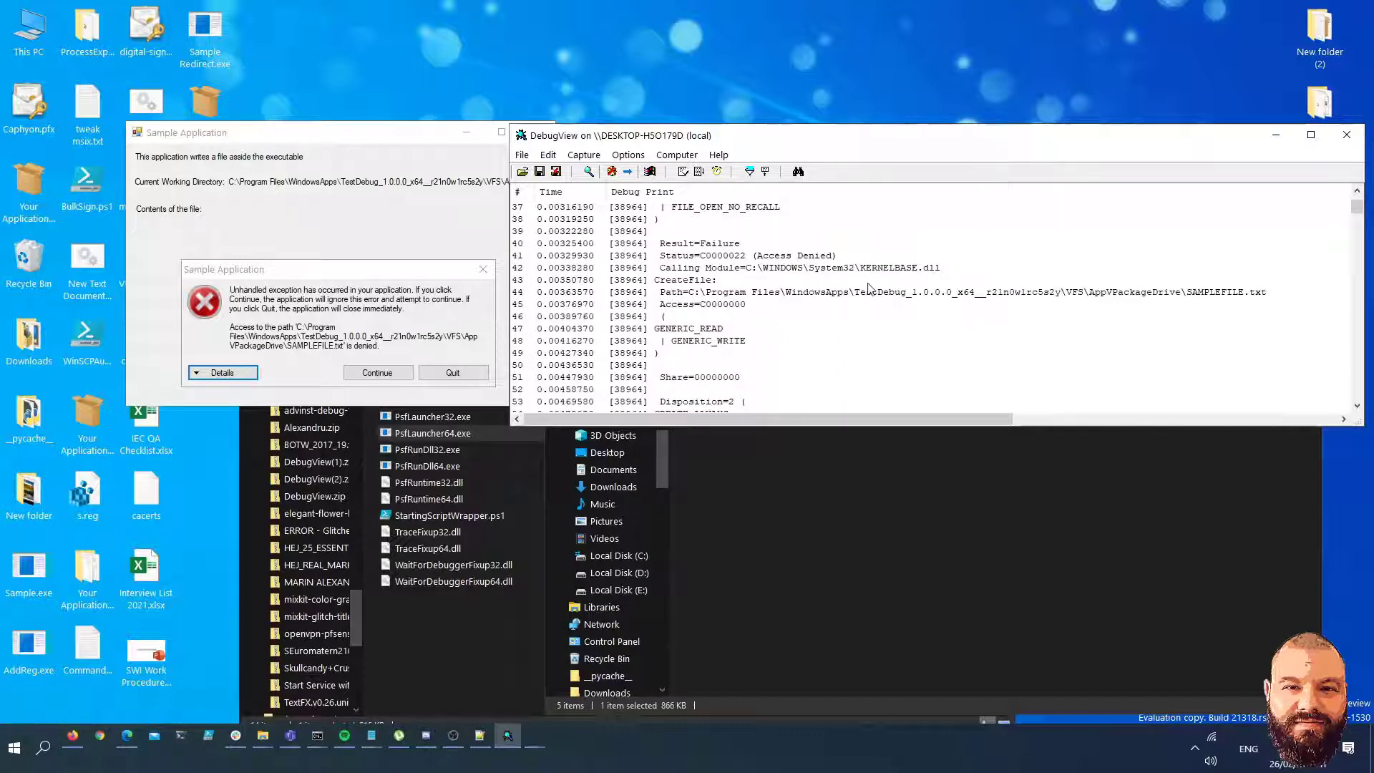
click(755, 296)
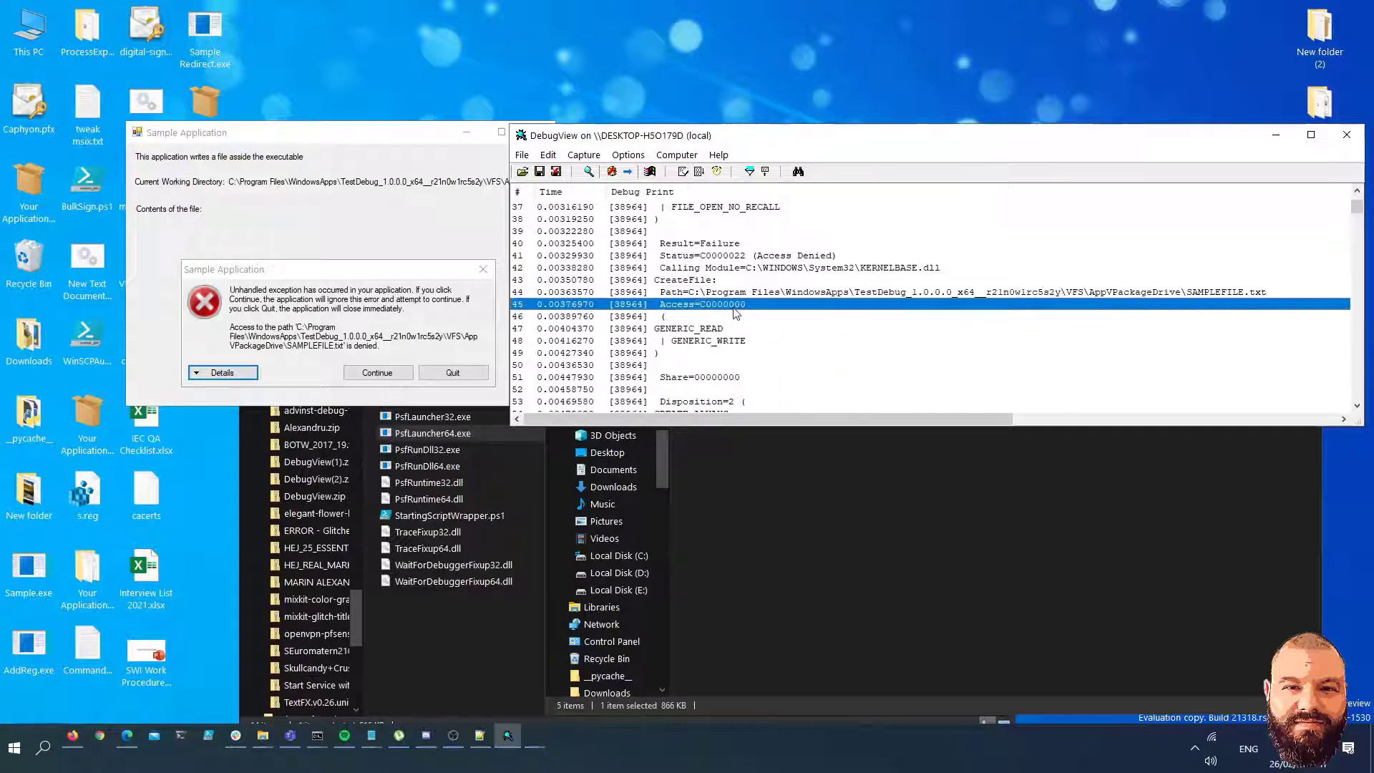
scroll(759, 320, down, 7)
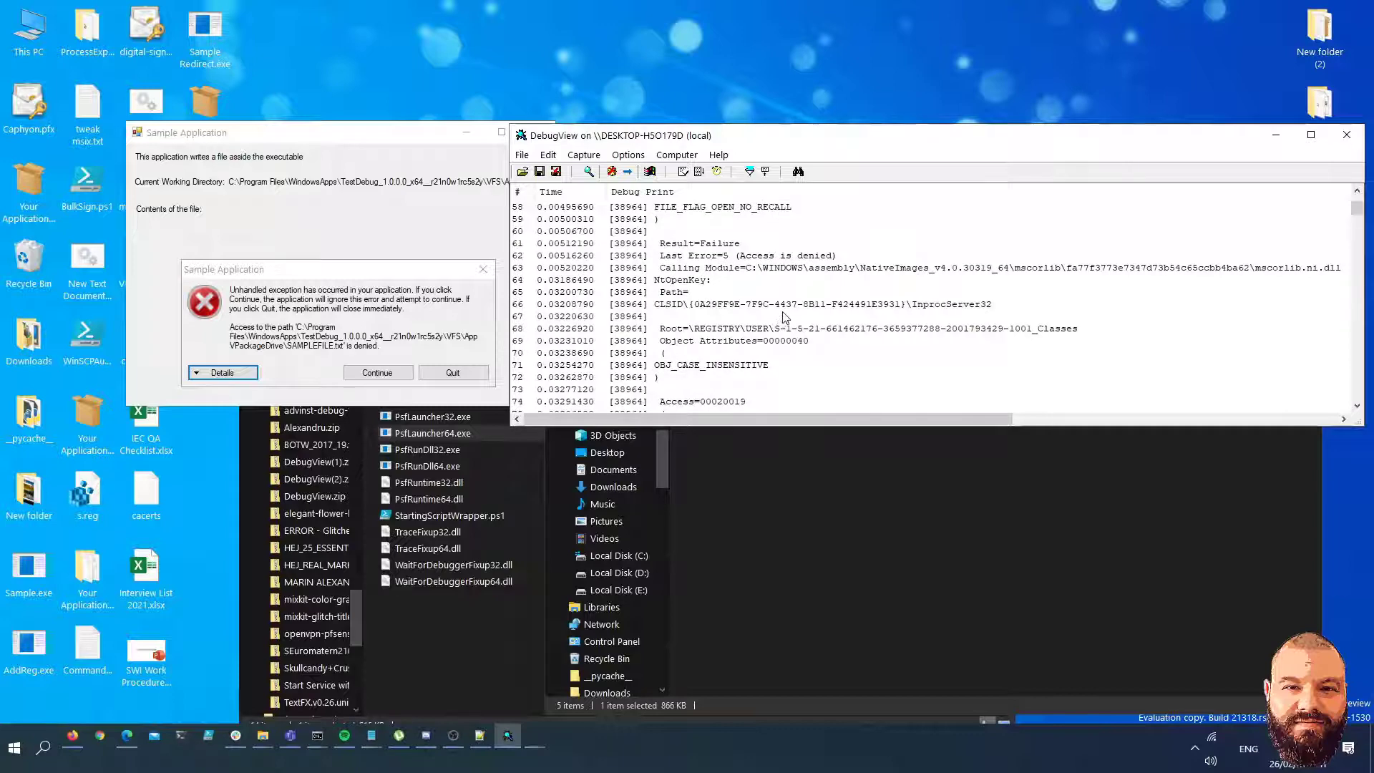
scroll(781, 321, up, 6)
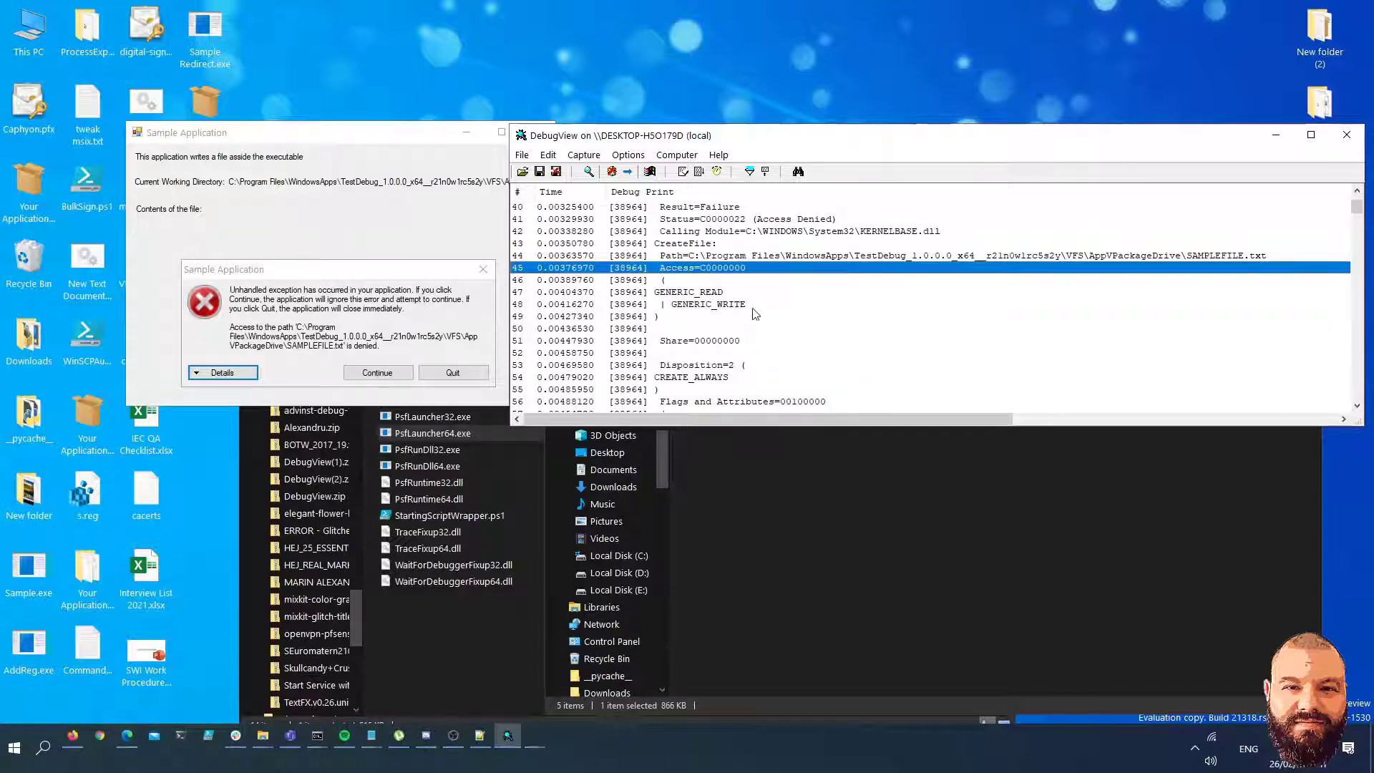